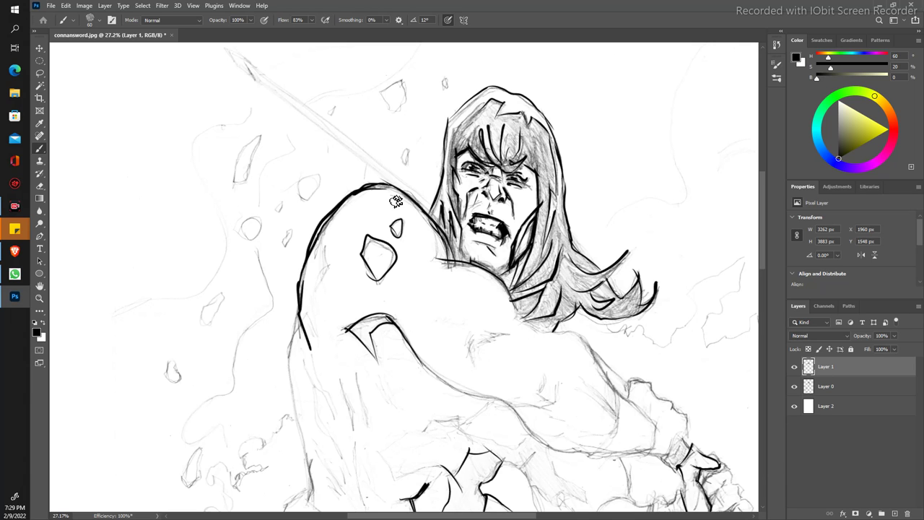
# Zoom in on the head and ink bold strokes along the hair's left edge beside the face.
pyautogui.press('z')
pyautogui.moveTo(336, 188)
pyautogui.mouseDown()
pyautogui.moveTo(348, 202)
pyautogui.moveTo(390, 202)
pyautogui.mouseUp()
pyautogui.press('b')
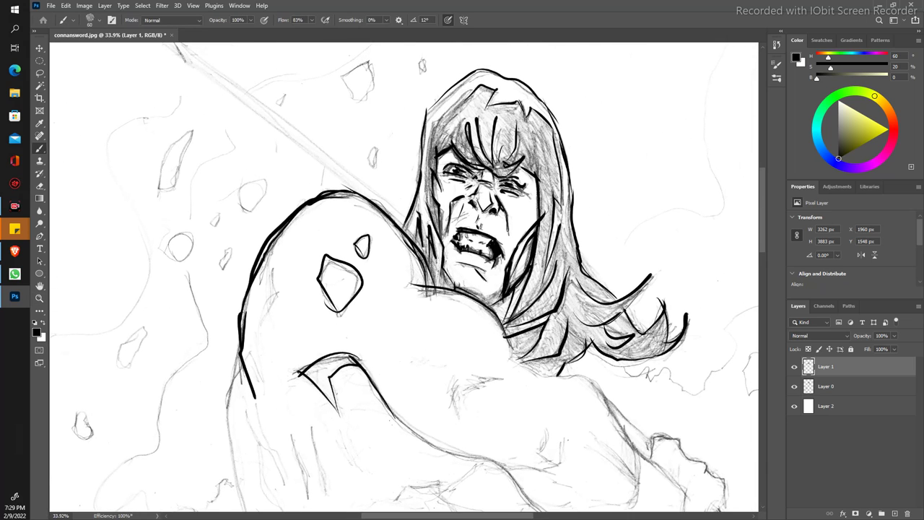
pyautogui.moveTo(436, 217)
pyautogui.mouseDown()
pyautogui.moveTo(437, 135)
pyautogui.moveTo(437, 162)
pyautogui.mouseUp()
pyautogui.moveTo(438, 127); pyautogui.dragTo(443, 155)
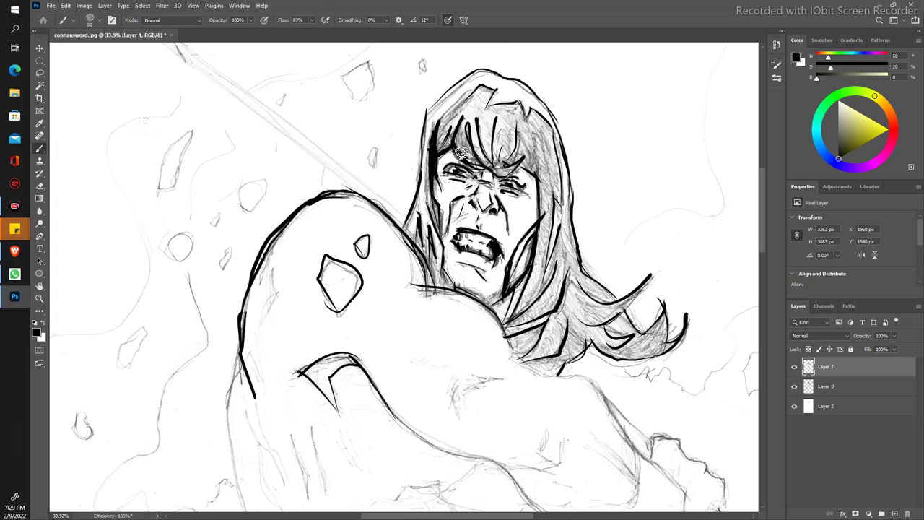
pyautogui.moveTo(443, 148); pyautogui.dragTo(444, 130)
# Darken the hair strands over the forehead, then zoom back out to the full drawing.
pyautogui.moveTo(475, 88)
pyautogui.mouseDown()
pyautogui.moveTo(441, 130)
pyautogui.moveTo(442, 164)
pyautogui.mouseUp()
pyautogui.press('z')
pyautogui.moveTo(311, 211); pyautogui.dragTo(276, 160)
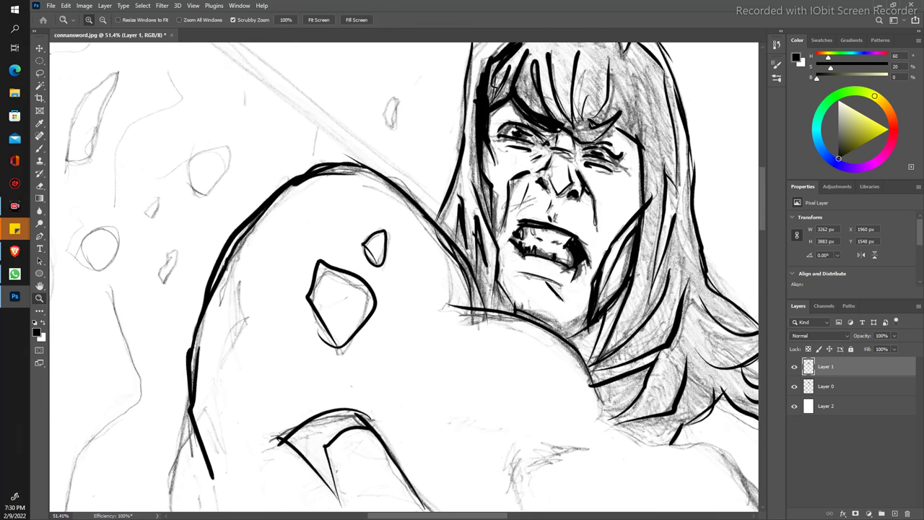
# Ink a diagonal line and a short line on the shoulder, and thicken its left outline.
pyautogui.press('b')
pyautogui.moveTo(244, 319); pyautogui.dragTo(316, 193)
pyautogui.moveTo(284, 249)
pyautogui.mouseDown()
pyautogui.moveTo(325, 188)
pyautogui.moveTo(306, 159)
pyautogui.mouseUp()
pyautogui.moveTo(305, 204); pyautogui.dragTo(303, 150)
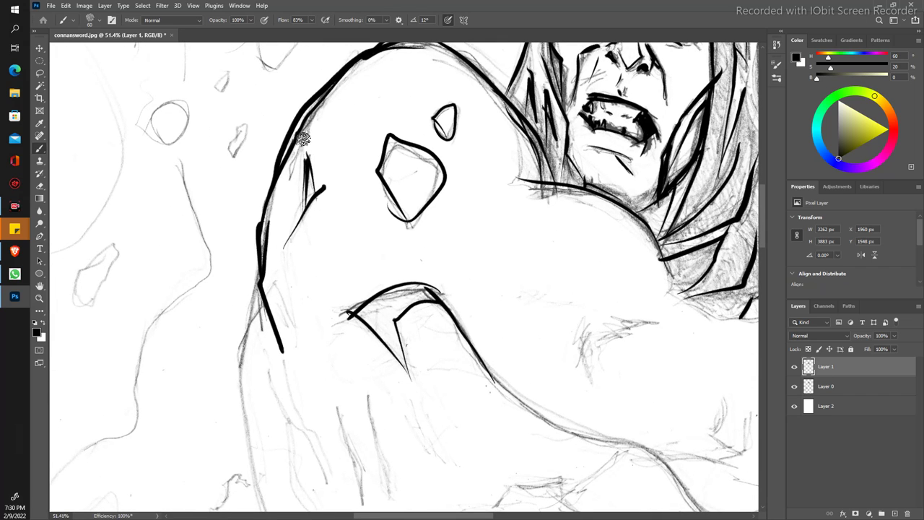
pyautogui.moveTo(289, 197); pyautogui.dragTo(314, 112)
# Hatch the crease below the shoulder from its left wedge to its right end.
pyautogui.moveTo(239, 364); pyautogui.dragTo(254, 269)
pyautogui.moveTo(364, 215)
pyautogui.mouseDown()
pyautogui.moveTo(424, 273)
pyautogui.moveTo(415, 245)
pyautogui.mouseUp()
pyautogui.moveTo(398, 202)
pyautogui.mouseDown()
pyautogui.moveTo(411, 229)
pyautogui.moveTo(427, 192)
pyautogui.moveTo(425, 208)
pyautogui.mouseUp()
pyautogui.moveTo(437, 189); pyautogui.dragTo(439, 206)
pyautogui.moveTo(452, 192); pyautogui.dragTo(448, 202)
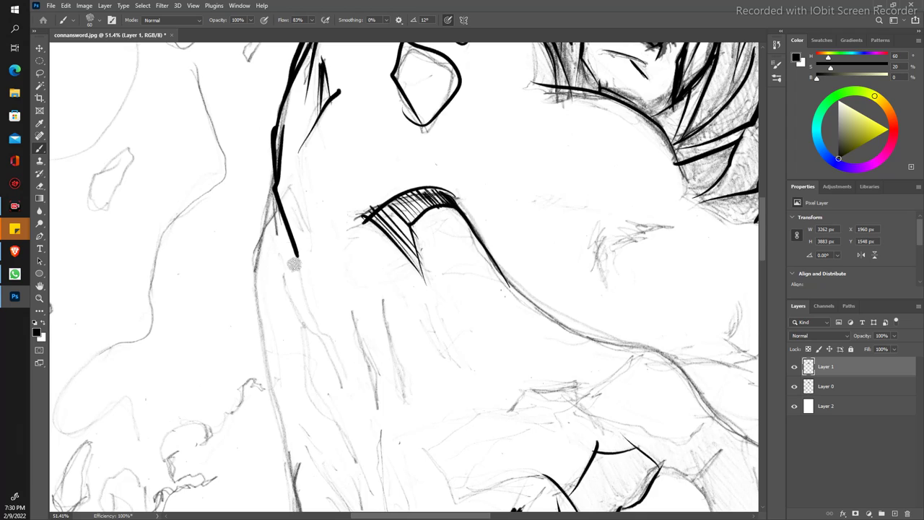
# Zoom in on the shoulder and add a diagonal hatch stroke and an X mark on it.
pyautogui.press('z')
pyautogui.moveTo(293, 262); pyautogui.dragTo(237, 188)
pyautogui.moveTo(245, 224); pyautogui.dragTo(282, 228)
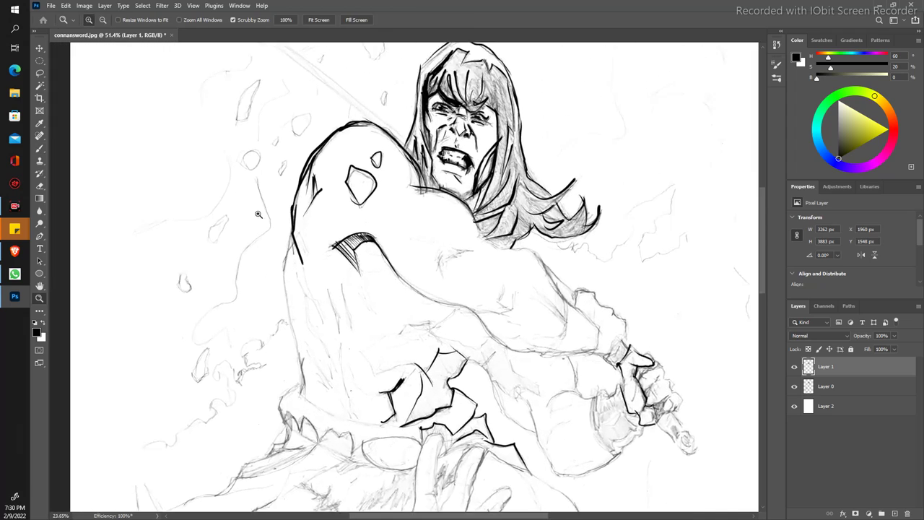
pyautogui.moveTo(522, 254)
pyautogui.mouseDown()
pyautogui.moveTo(531, 254)
pyautogui.moveTo(523, 262)
pyautogui.moveTo(529, 283)
pyautogui.mouseUp()
pyautogui.press('b')
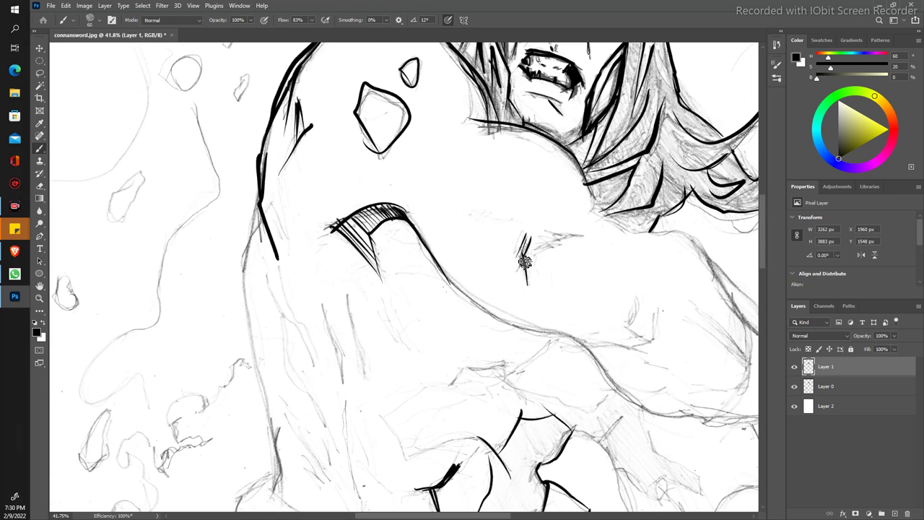
pyautogui.moveTo(578, 235); pyautogui.dragTo(536, 251)
pyautogui.moveTo(626, 329); pyautogui.dragTo(630, 298)
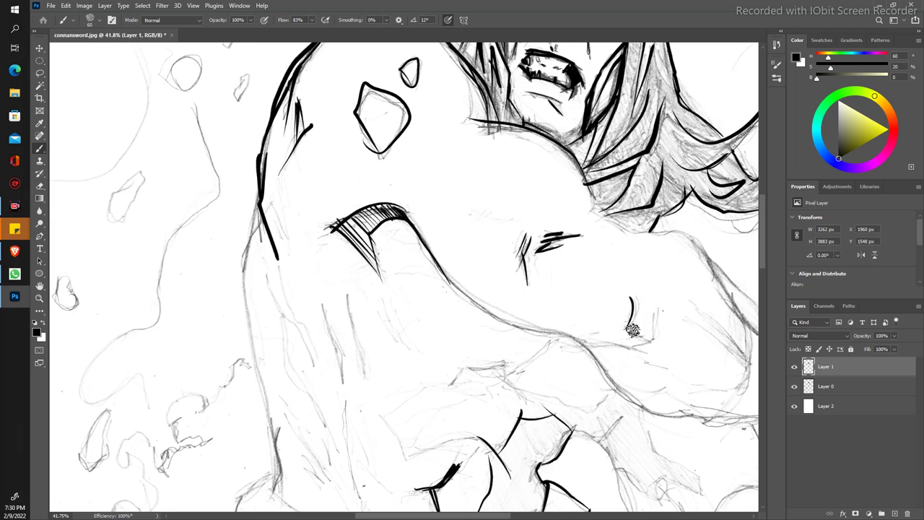
pyautogui.moveTo(647, 335); pyautogui.dragTo(603, 344)
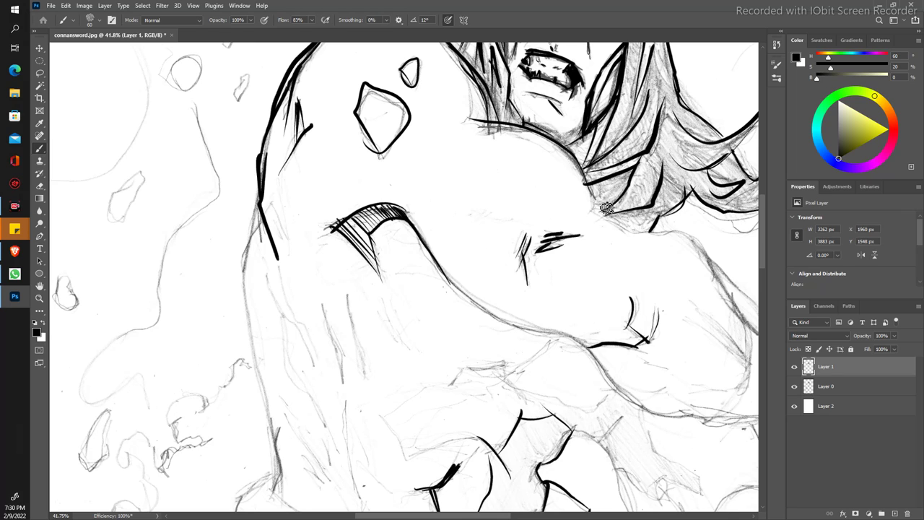
# Thicken the hair-shoulder edge, shoulder top contour and upper arm contour in bold ink.
pyautogui.moveTo(635, 236); pyautogui.dragTo(578, 190)
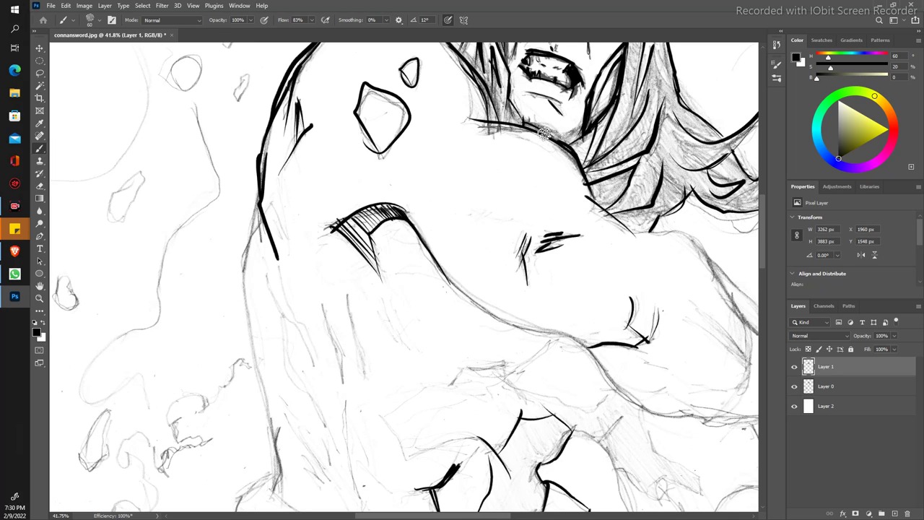
pyautogui.moveTo(634, 232); pyautogui.dragTo(715, 277)
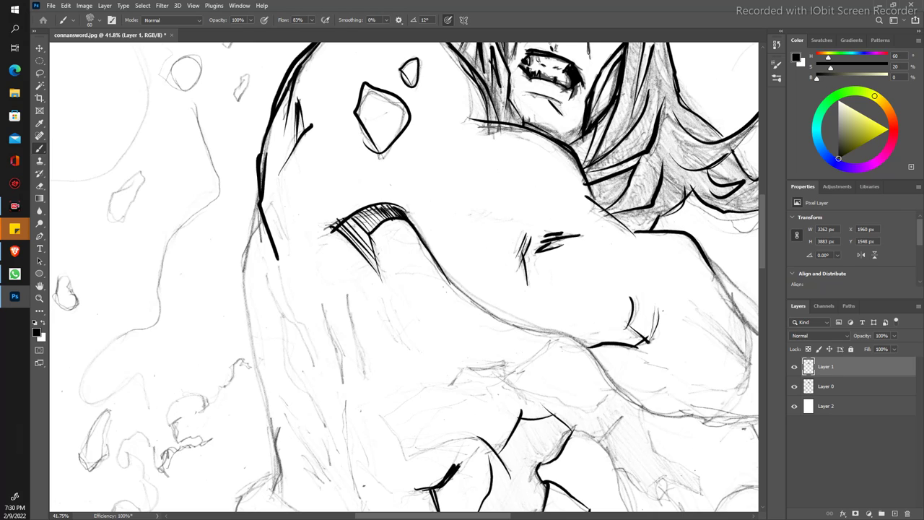
pyautogui.moveTo(641, 241); pyautogui.dragTo(586, 193)
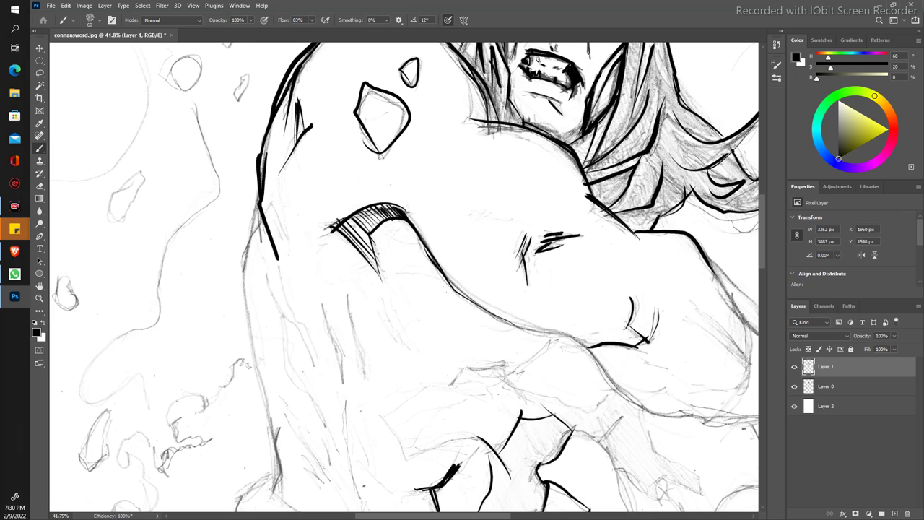
pyautogui.moveTo(513, 323); pyautogui.dragTo(634, 393)
pyautogui.moveTo(588, 348); pyautogui.dragTo(661, 417)
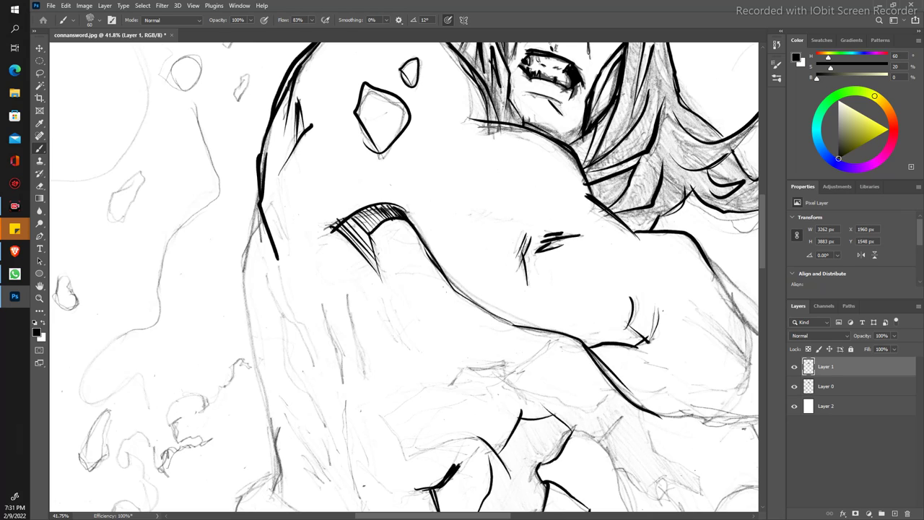
pyautogui.moveTo(400, 212)
pyautogui.mouseDown()
pyautogui.moveTo(436, 264)
pyautogui.moveTo(503, 321)
pyautogui.moveTo(587, 348)
pyautogui.mouseUp()
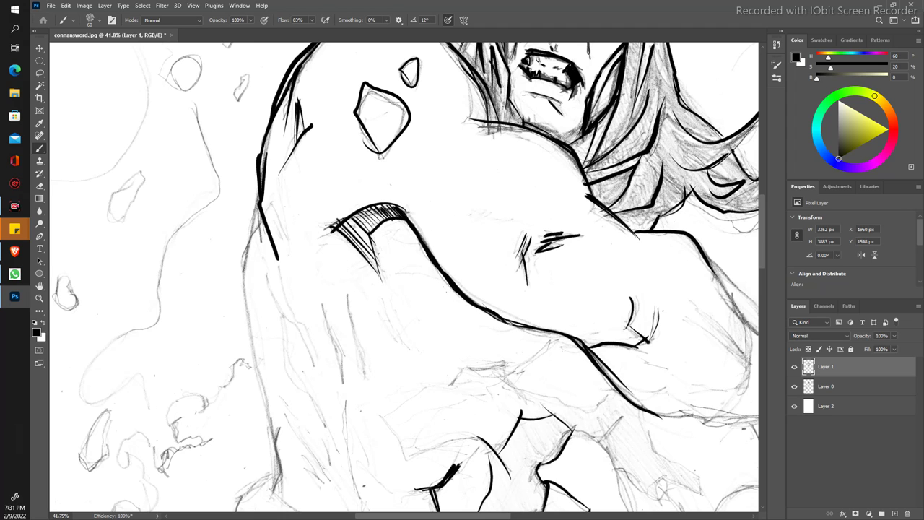
pyautogui.press('z')
pyautogui.moveTo(289, 213); pyautogui.dragTo(254, 161)
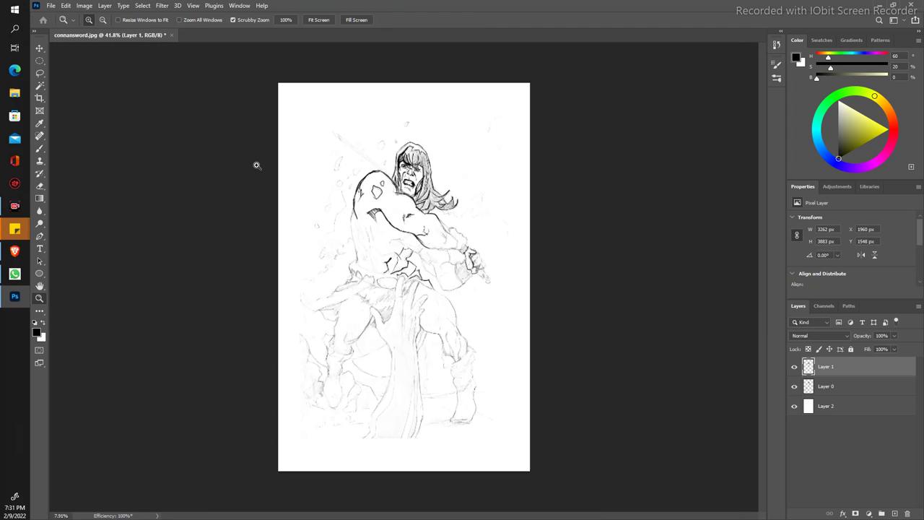
# Brush a jagged line across the lower torso down toward the forearm, plus short dash strokes nearby.
pyautogui.moveTo(277, 211); pyautogui.dragTo(329, 264)
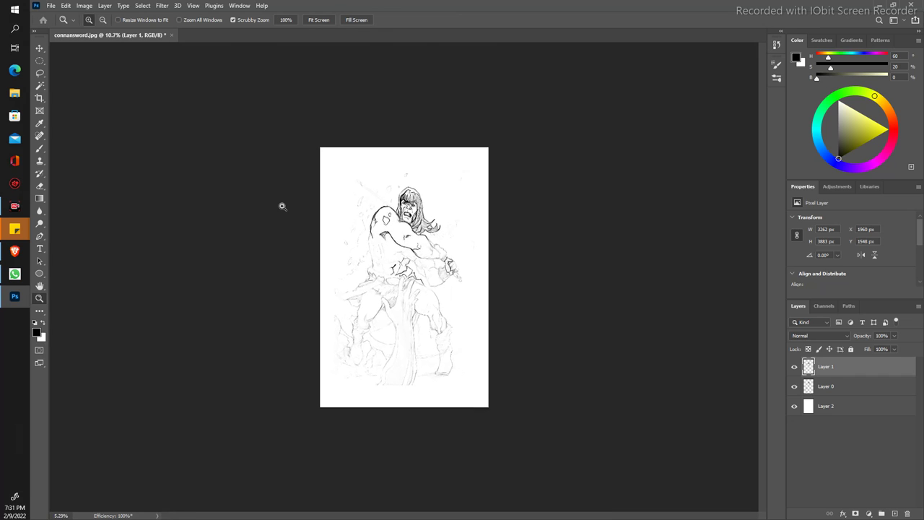
pyautogui.press('b')
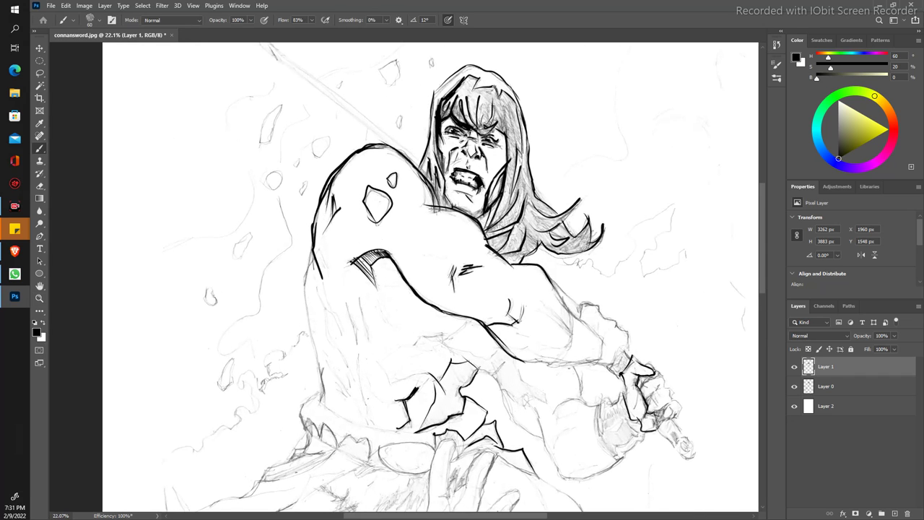
pyautogui.scroll(-2, 336, 258)
pyautogui.scroll(-2, 347, 251)
pyautogui.scroll(-2, 357, 245)
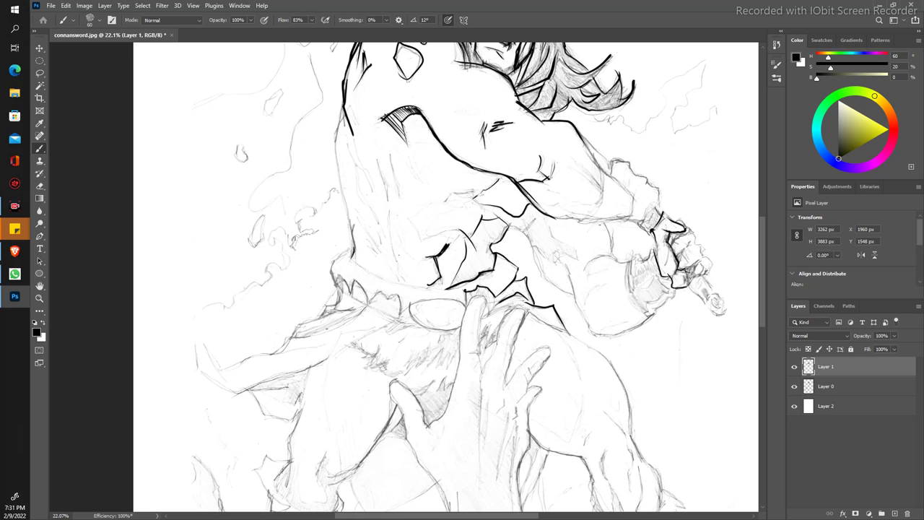
pyautogui.moveTo(481, 216)
pyautogui.mouseDown()
pyautogui.moveTo(503, 208)
pyautogui.moveTo(574, 297)
pyautogui.mouseUp()
pyautogui.moveTo(570, 284); pyautogui.dragTo(574, 297)
pyautogui.moveTo(588, 333); pyautogui.dragTo(572, 293)
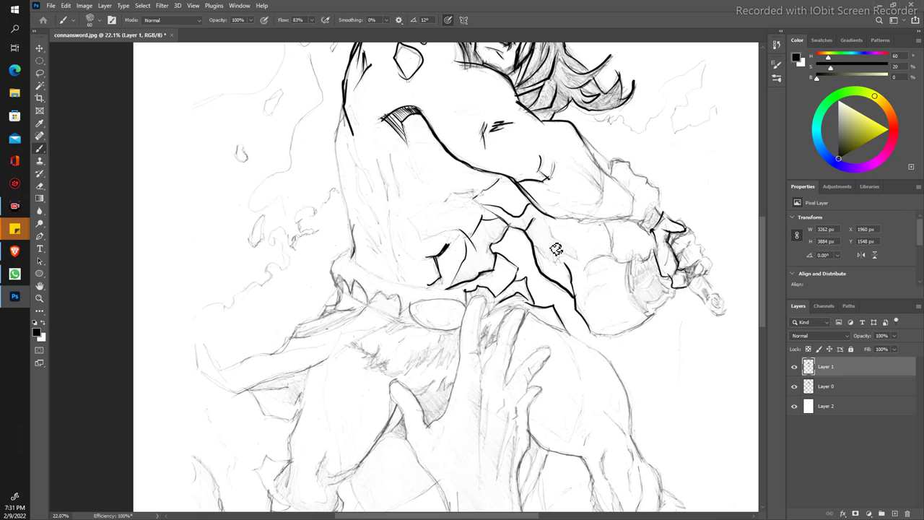
pyautogui.moveTo(578, 256); pyautogui.dragTo(557, 243)
pyautogui.moveTo(618, 262)
pyautogui.mouseDown()
pyautogui.moveTo(613, 232)
pyautogui.moveTo(629, 264)
pyautogui.mouseUp()
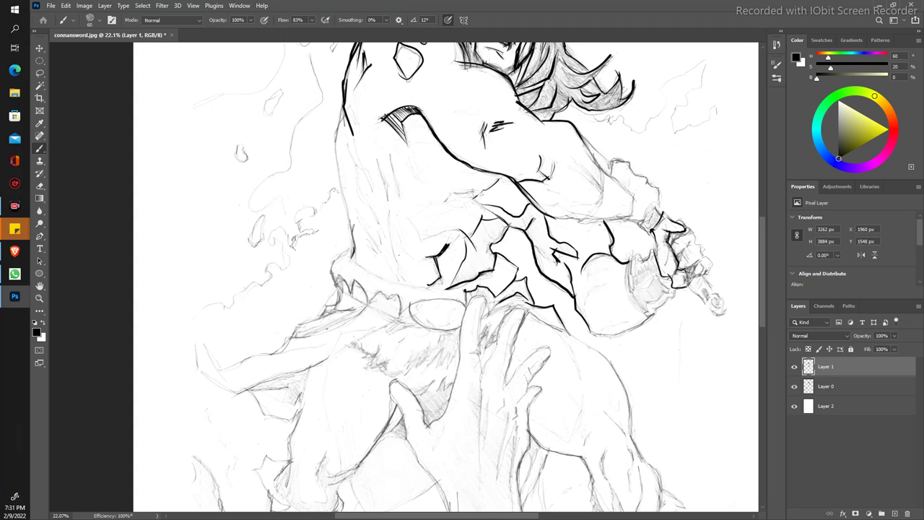
pyautogui.press('z')
pyautogui.moveTo(306, 169)
pyautogui.mouseDown()
pyautogui.moveTo(312, 178)
pyautogui.moveTo(375, 180)
pyautogui.mouseUp()
# Hatch the shadow on the left cheek, along the face's left edge and beside the mouth.
pyautogui.press('b')
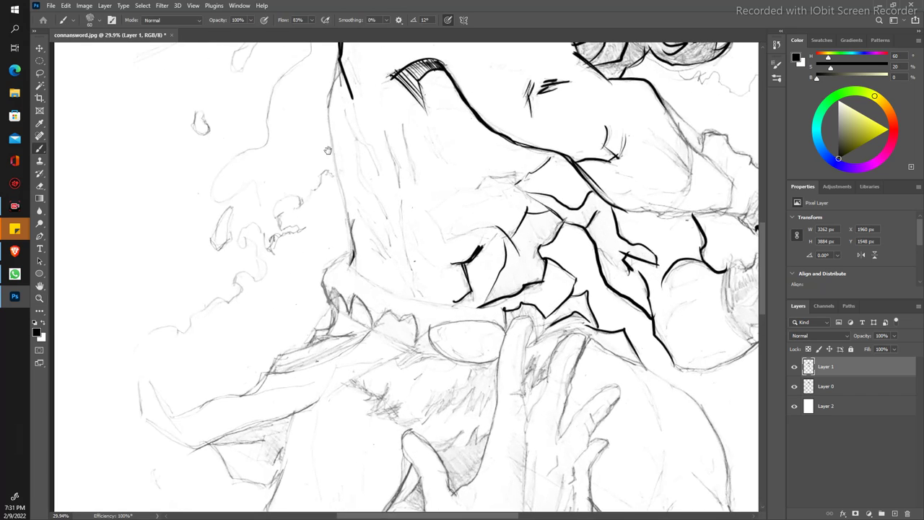
pyautogui.moveTo(325, 202)
pyautogui.mouseDown()
pyautogui.moveTo(325, 274)
pyautogui.moveTo(305, 280)
pyautogui.mouseUp()
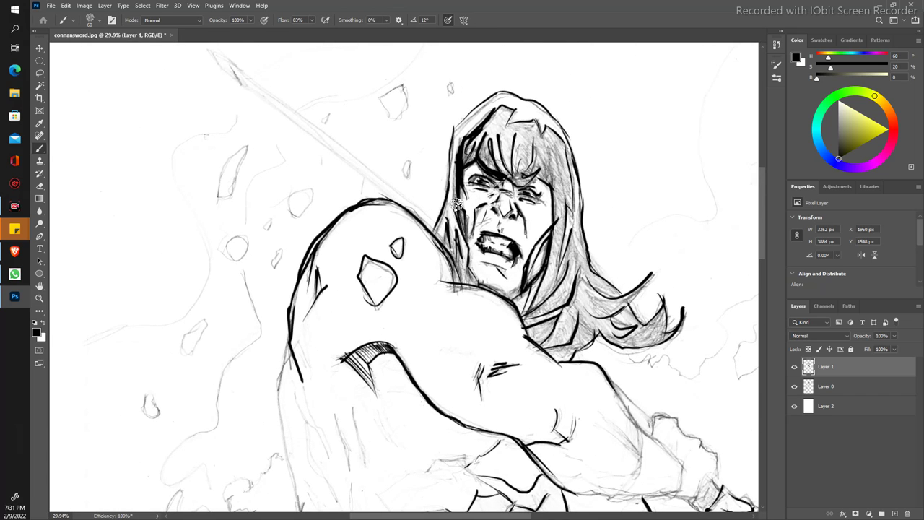
pyautogui.moveTo(462, 208); pyautogui.dragTo(471, 244)
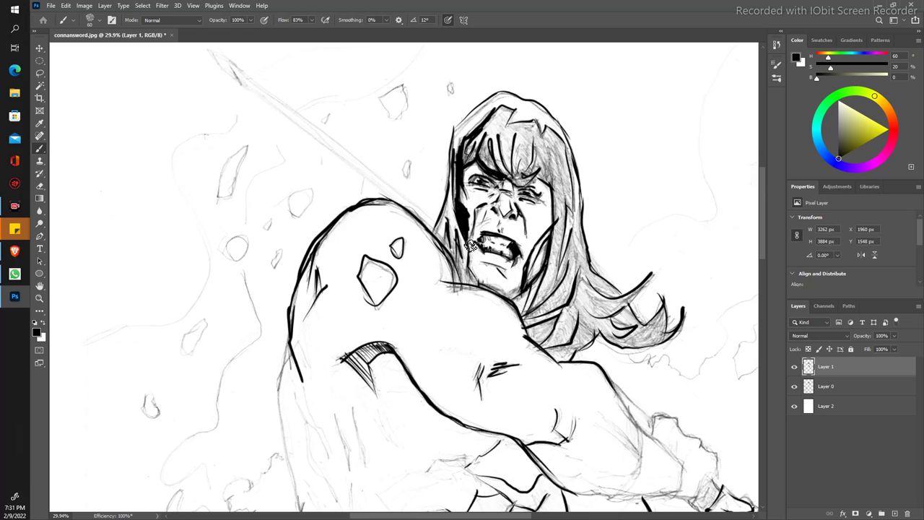
pyautogui.moveTo(466, 281)
pyautogui.mouseDown()
pyautogui.moveTo(449, 227)
pyautogui.moveTo(463, 278)
pyautogui.mouseUp()
pyautogui.moveTo(447, 239); pyautogui.dragTo(463, 269)
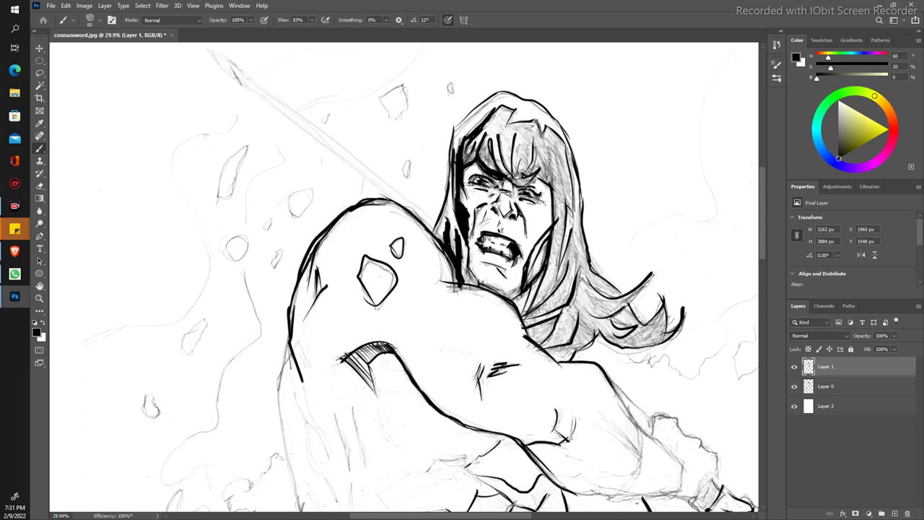
# Darken the top-left edge of the hair and ink the mouth and lower lip.
pyautogui.moveTo(459, 149); pyautogui.dragTo(498, 110)
pyautogui.moveTo(482, 251); pyautogui.dragTo(505, 266)
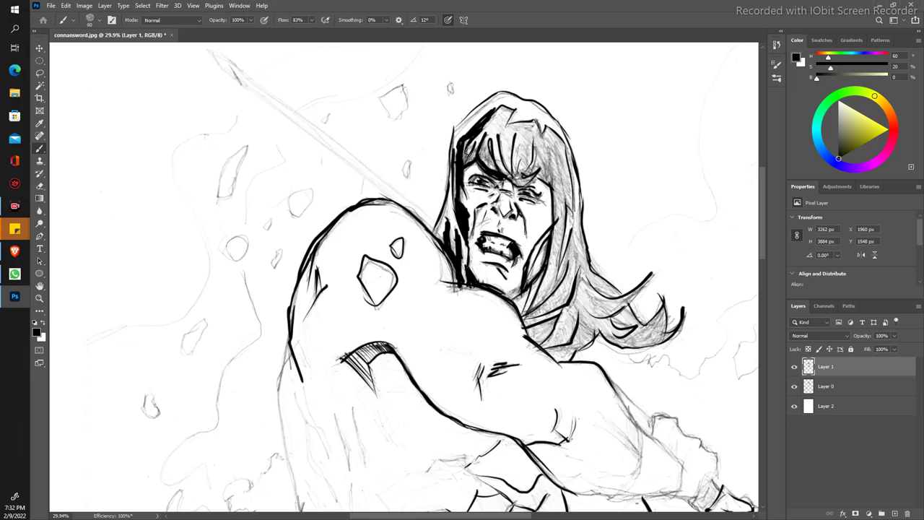
pyautogui.press('z')
pyautogui.scroll(-5, 306, 166)
# Zoom in on the figure and ink short contour strokes across the torso.
pyautogui.scroll(-1, 306, 165)
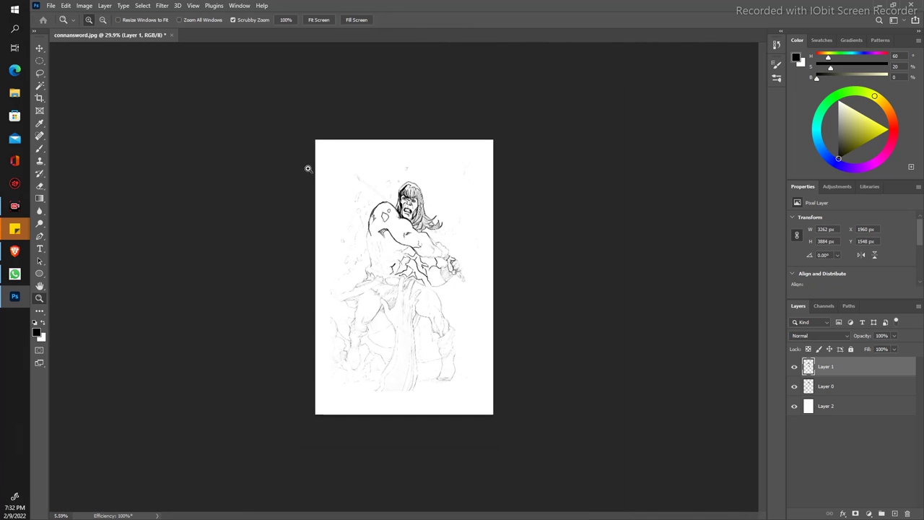
pyautogui.scroll(3, 307, 168)
pyautogui.moveTo(336, 219)
pyautogui.mouseDown()
pyautogui.moveTo(303, 181)
pyautogui.moveTo(353, 237)
pyautogui.moveTo(366, 295)
pyautogui.mouseUp()
pyautogui.press('b')
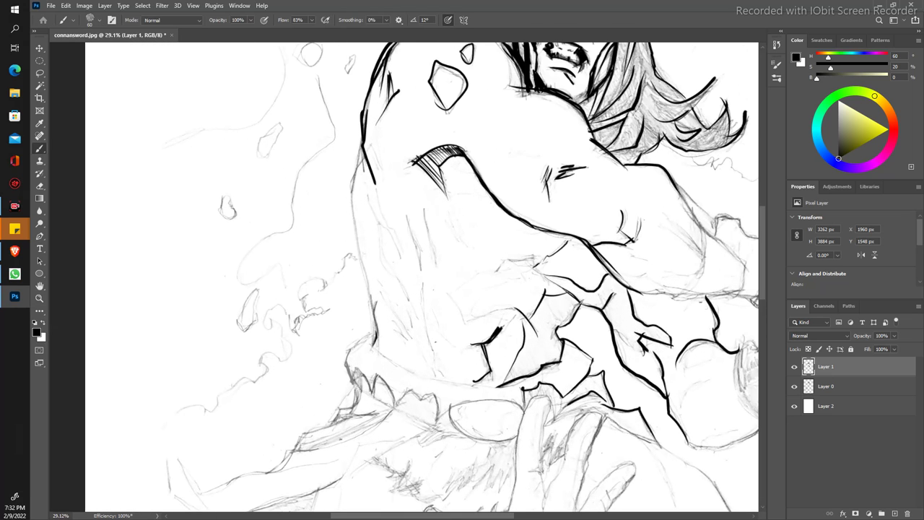
pyautogui.moveTo(443, 231)
pyautogui.mouseDown()
pyautogui.moveTo(484, 216)
pyautogui.moveTo(477, 237)
pyautogui.moveTo(409, 240)
pyautogui.moveTo(403, 269)
pyautogui.mouseUp()
pyautogui.moveTo(470, 269); pyautogui.dragTo(421, 286)
pyautogui.moveTo(381, 319); pyautogui.dragTo(368, 272)
pyautogui.moveTo(383, 324); pyautogui.dragTo(380, 333)
# Add thin hatching and dark lines running up and down the chest.
pyautogui.moveTo(345, 278); pyautogui.dragTo(365, 318)
pyautogui.moveTo(328, 246)
pyautogui.mouseDown()
pyautogui.moveTo(365, 298)
pyautogui.moveTo(362, 269)
pyautogui.mouseUp()
pyautogui.moveTo(346, 217); pyautogui.dragTo(320, 163)
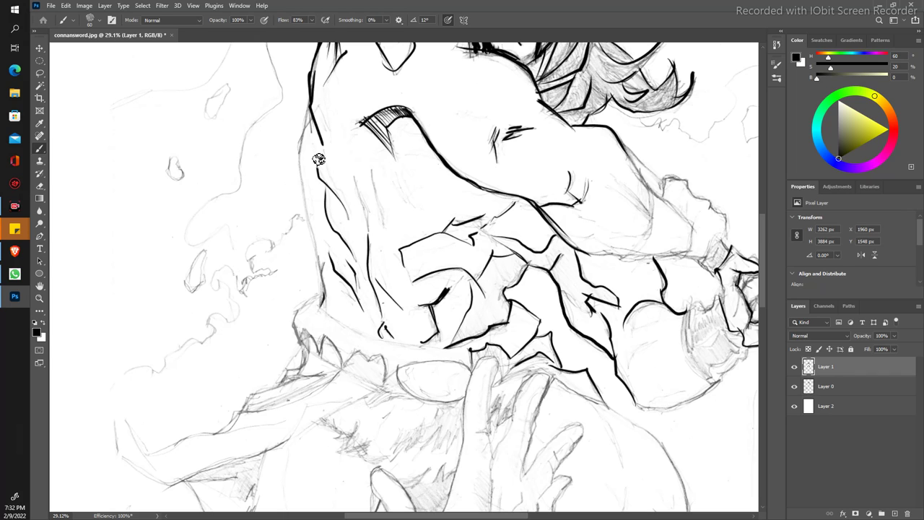
pyautogui.moveTo(364, 213); pyautogui.dragTo(351, 165)
pyautogui.moveTo(369, 239)
pyautogui.mouseDown()
pyautogui.moveTo(372, 164)
pyautogui.moveTo(418, 215)
pyautogui.mouseUp()
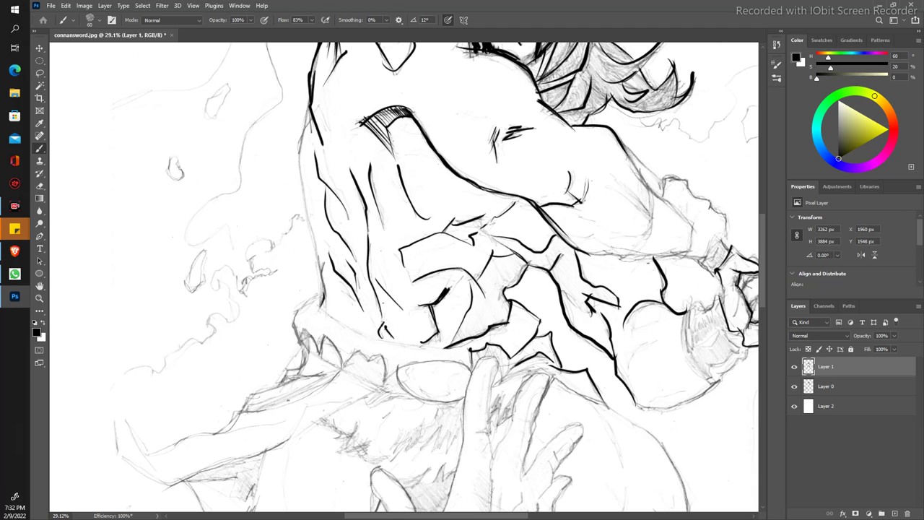
# Reframe the view and extend the figure's left outline downward.
pyautogui.press('z')
pyautogui.keyDown('alt'); pyautogui.click(262, 125); pyautogui.keyUp('alt')
pyautogui.moveTo(261, 125); pyautogui.dragTo(263, 130)
pyautogui.press('b')
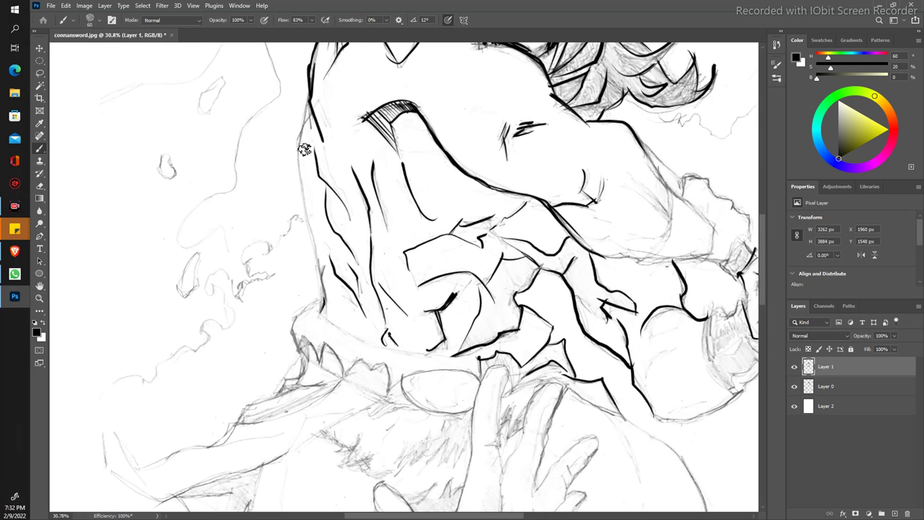
pyautogui.moveTo(304, 129)
pyautogui.mouseDown()
pyautogui.moveTo(300, 177)
pyautogui.moveTo(325, 305)
pyautogui.moveTo(296, 324)
pyautogui.moveTo(307, 359)
pyautogui.moveTo(343, 374)
pyautogui.moveTo(379, 365)
pyautogui.moveTo(388, 389)
pyautogui.mouseUp()
# Ink the collar curve, undoing the misplaced first attempt and redrawing it higher.
pyautogui.moveTo(446, 370); pyautogui.dragTo(381, 401)
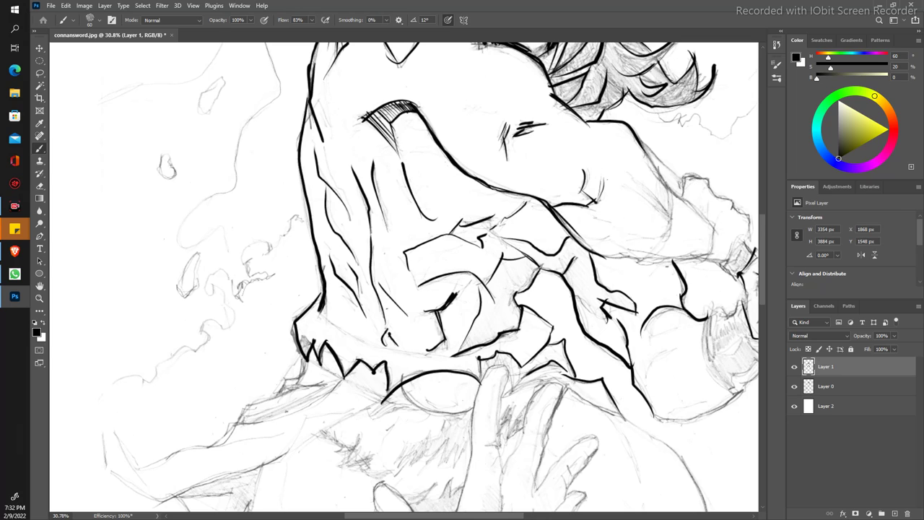
pyautogui.hotkey('ctrl', 'z')
pyautogui.moveTo(460, 370)
pyautogui.mouseDown()
pyautogui.moveTo(388, 387)
pyautogui.moveTo(458, 414)
pyautogui.mouseUp()
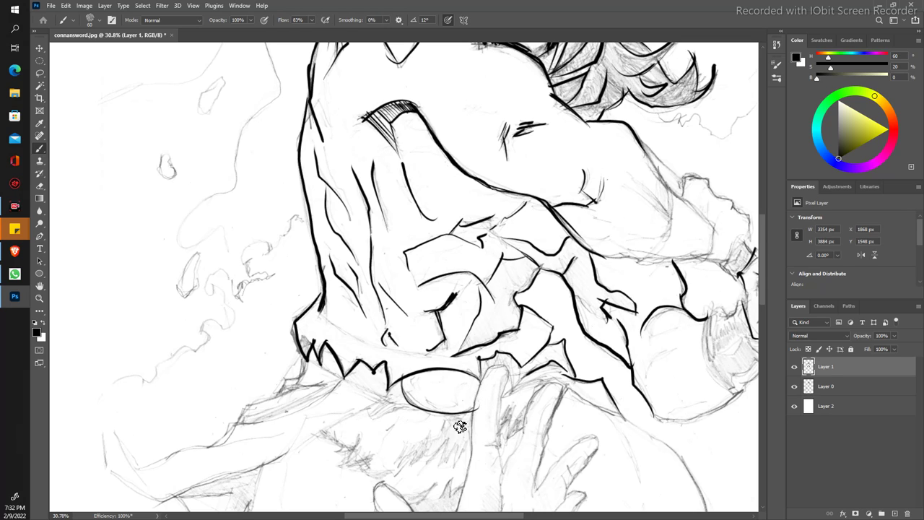
pyautogui.press('e')
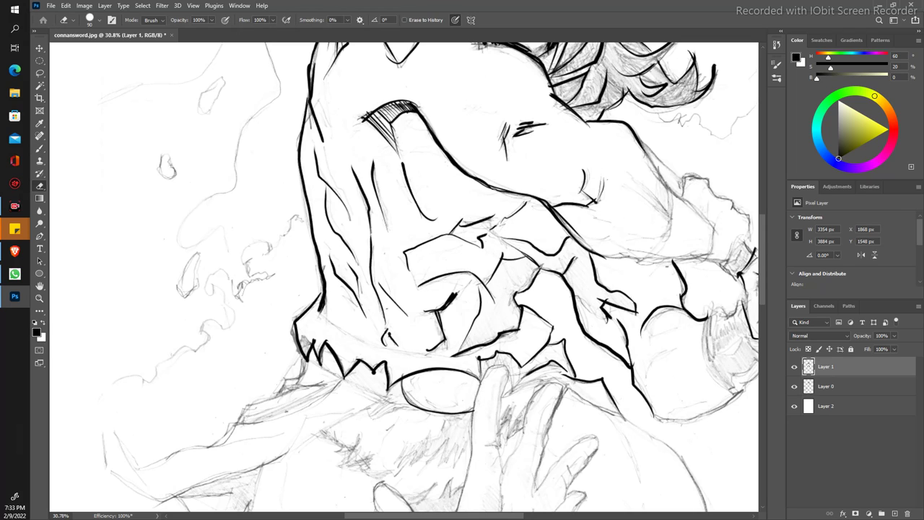
pyautogui.press('b')
# Outline the raised fingers below the belt and zoom out to check the inking.
pyautogui.moveTo(489, 420); pyautogui.dragTo(499, 418)
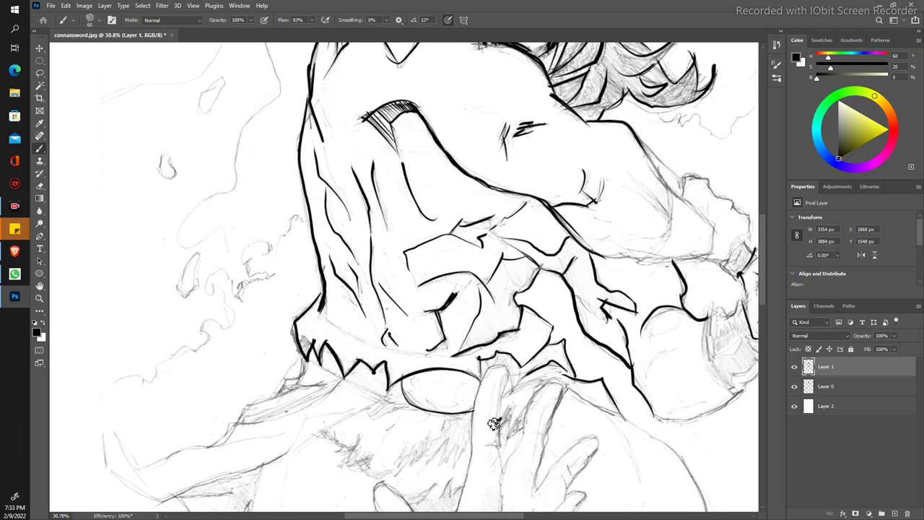
pyautogui.moveTo(512, 382); pyautogui.dragTo(486, 372)
pyautogui.moveTo(522, 434)
pyautogui.mouseDown()
pyautogui.moveTo(546, 397)
pyautogui.moveTo(555, 416)
pyautogui.moveTo(544, 447)
pyautogui.mouseUp()
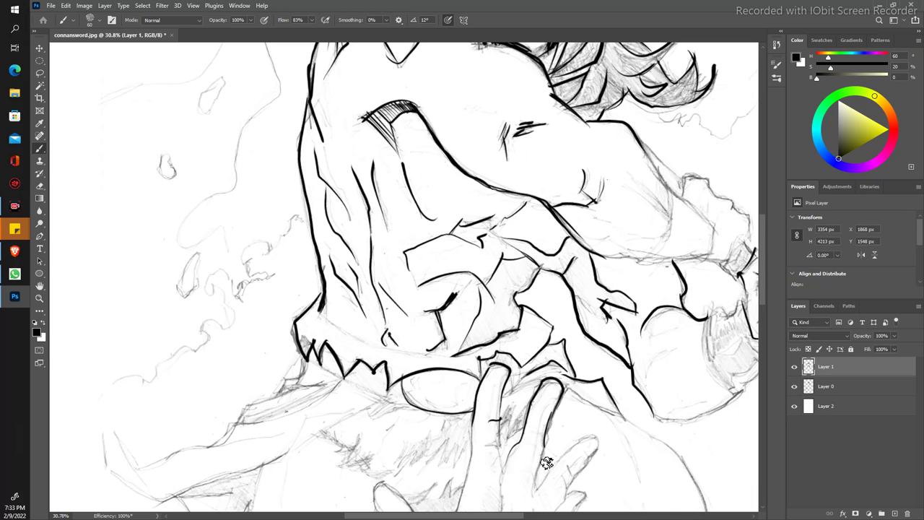
pyautogui.press('z')
pyautogui.moveTo(321, 255)
pyautogui.mouseDown()
pyautogui.moveTo(270, 190)
pyautogui.moveTo(324, 281)
pyautogui.moveTo(236, 355)
pyautogui.mouseUp()
pyautogui.press('b')
pyautogui.moveTo(288, 325); pyautogui.dragTo(276, 258)
pyautogui.press('z')
pyautogui.press('b')
pyautogui.moveTo(217, 212); pyautogui.dragTo(270, 240)
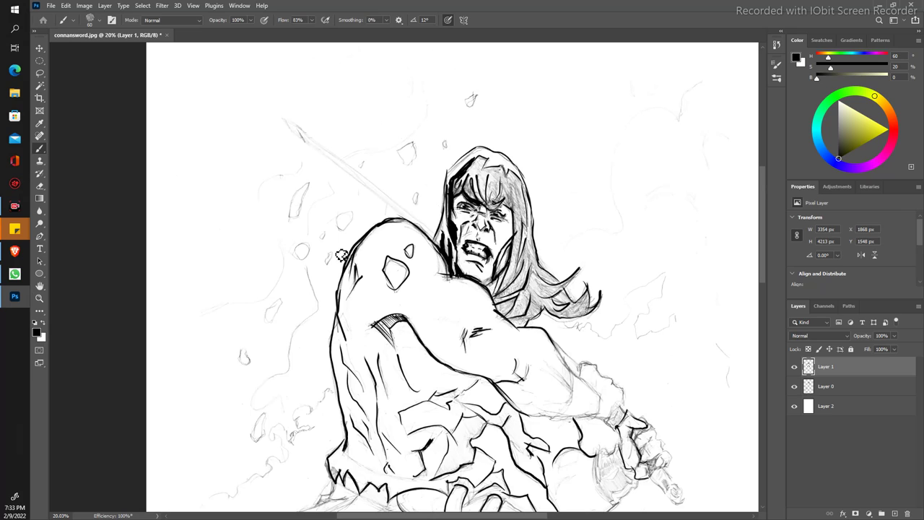
# Outline the flying rock shards scattered to the left of the figure.
pyautogui.moveTo(337, 211); pyautogui.dragTo(338, 215)
pyautogui.moveTo(303, 260); pyautogui.dragTo(301, 247)
pyautogui.moveTo(273, 310); pyautogui.dragTo(281, 321)
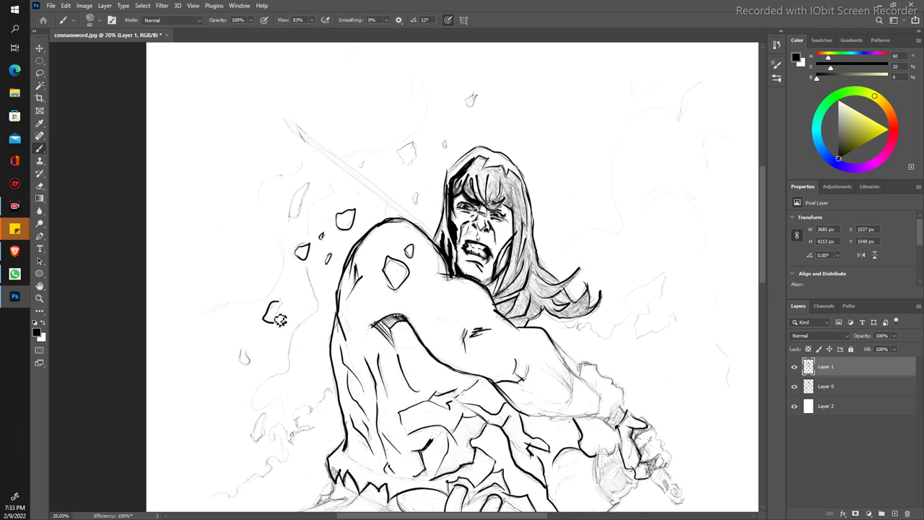
pyautogui.moveTo(244, 348); pyautogui.dragTo(250, 362)
pyautogui.moveTo(270, 312); pyautogui.dragTo(303, 182)
pyautogui.moveTo(300, 291)
pyautogui.mouseDown()
pyautogui.moveTo(288, 293)
pyautogui.moveTo(318, 282)
pyautogui.moveTo(337, 289)
pyautogui.moveTo(344, 260)
pyautogui.moveTo(354, 257)
pyautogui.mouseUp()
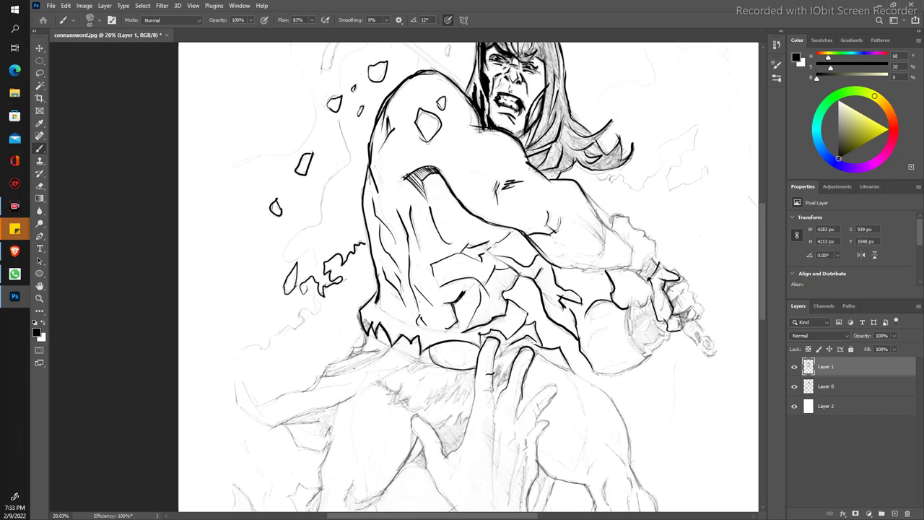
# Ink a zigzag smoke trail running down-left from the shards.
pyautogui.moveTo(317, 292)
pyautogui.mouseDown()
pyautogui.moveTo(328, 309)
pyautogui.moveTo(253, 349)
pyautogui.mouseUp()
pyautogui.press('z')
pyautogui.moveTo(318, 174)
pyautogui.mouseDown()
pyautogui.moveTo(253, 171)
pyautogui.moveTo(318, 180)
pyautogui.mouseUp()
pyautogui.press('b')
pyautogui.moveTo(225, 231)
pyautogui.mouseDown()
pyautogui.moveTo(251, 303)
pyautogui.moveTo(254, 221)
pyautogui.moveTo(245, 205)
pyautogui.moveTo(307, 213)
pyautogui.mouseUp()
pyautogui.press('z')
pyautogui.press('b')
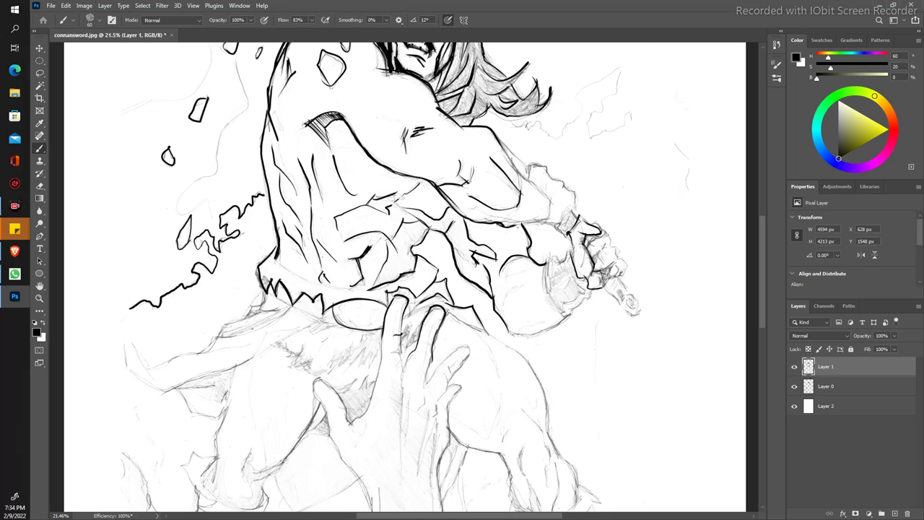
# Trace the sword arm's lower edge, wrist curve and thickened outer upper-arm edge.
pyautogui.moveTo(517, 226); pyautogui.dragTo(547, 228)
pyautogui.moveTo(543, 190); pyautogui.dragTo(546, 218)
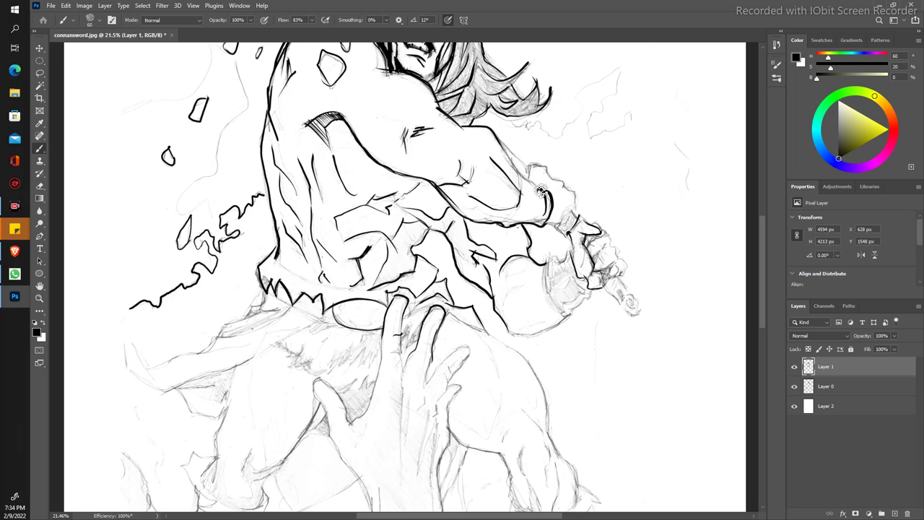
pyautogui.moveTo(524, 176); pyautogui.dragTo(497, 138)
pyautogui.moveTo(525, 170)
pyautogui.mouseDown()
pyautogui.moveTo(500, 139)
pyautogui.moveTo(546, 172)
pyautogui.moveTo(553, 191)
pyautogui.moveTo(567, 193)
pyautogui.moveTo(577, 216)
pyautogui.mouseUp()
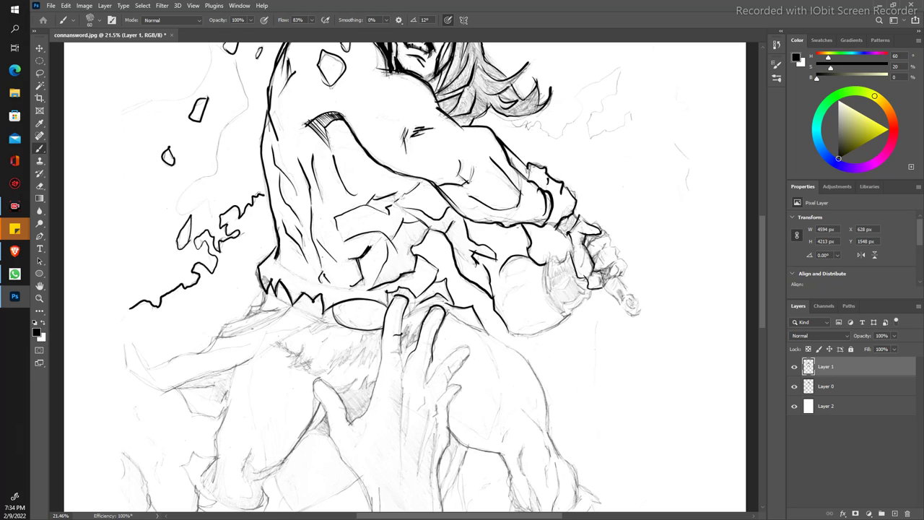
pyautogui.press('z')
pyautogui.moveTo(287, 228)
pyautogui.mouseDown()
pyautogui.moveTo(258, 182)
pyautogui.moveTo(287, 228)
pyautogui.moveTo(298, 228)
pyautogui.mouseUp()
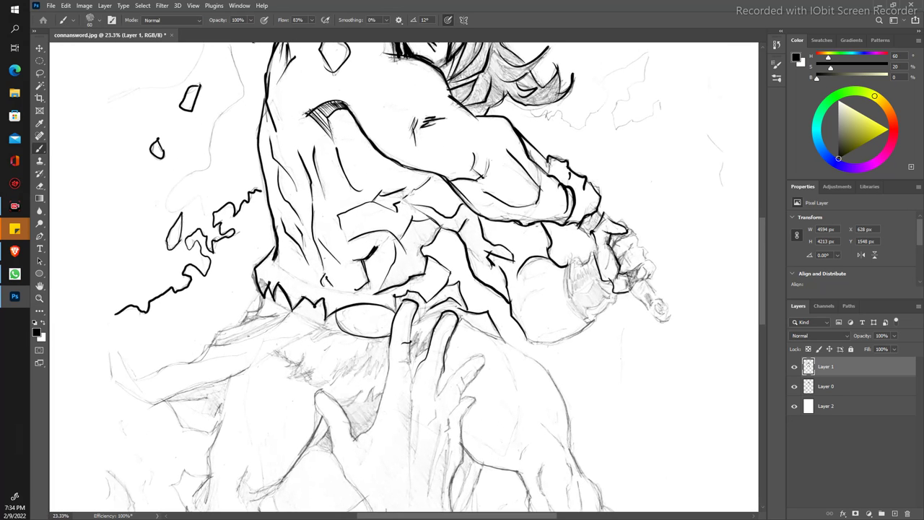
# Outline the wrist cuff, the gripping hand and the sword handle.
pyautogui.moveTo(547, 157); pyautogui.dragTo(557, 178)
pyautogui.moveTo(619, 233)
pyautogui.mouseDown()
pyautogui.moveTo(614, 248)
pyautogui.moveTo(629, 275)
pyautogui.moveTo(642, 269)
pyautogui.moveTo(644, 280)
pyautogui.moveTo(641, 242)
pyautogui.mouseUp()
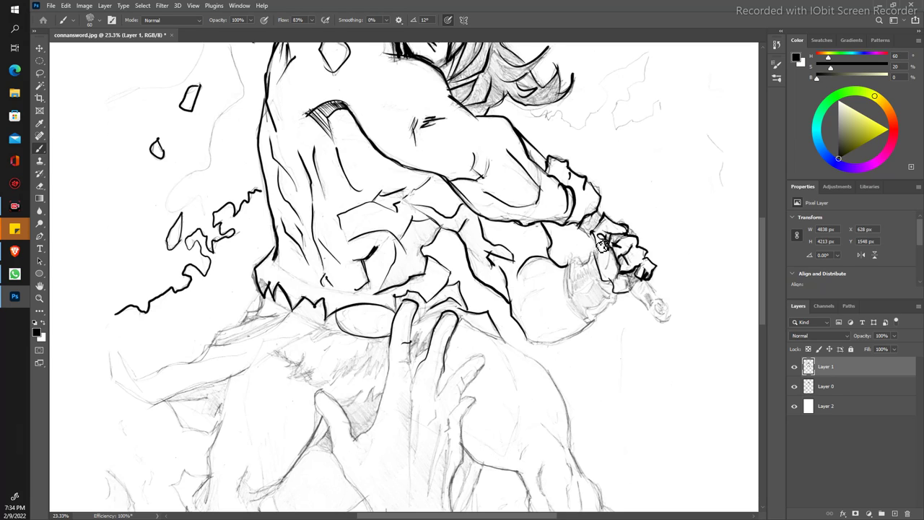
pyautogui.moveTo(637, 290)
pyautogui.mouseDown()
pyautogui.moveTo(670, 322)
pyautogui.moveTo(628, 293)
pyautogui.mouseUp()
pyautogui.press('z')
pyautogui.moveTo(332, 252)
pyautogui.mouseDown()
pyautogui.moveTo(317, 216)
pyautogui.moveTo(332, 216)
pyautogui.mouseUp()
pyautogui.press('b')
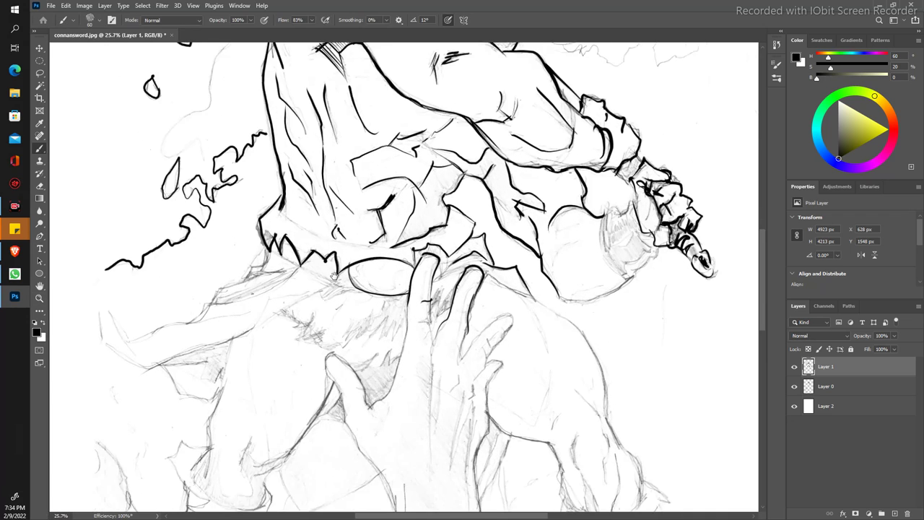
# Outline and shade the rounded shape below the sword guard, including its bottom edge.
pyautogui.scroll(-2, 404, 274)
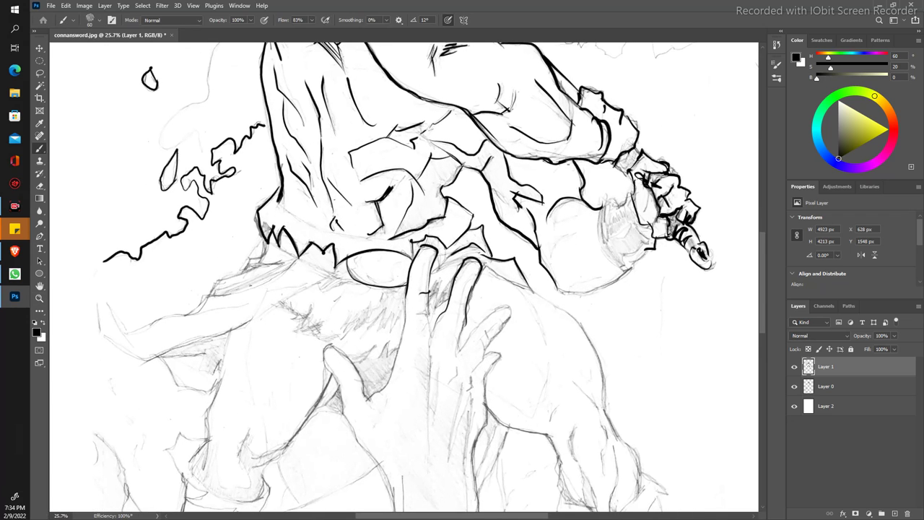
pyautogui.moveTo(647, 252)
pyautogui.mouseDown()
pyautogui.moveTo(632, 266)
pyautogui.moveTo(606, 251)
pyautogui.moveTo(604, 205)
pyautogui.moveTo(637, 192)
pyautogui.mouseUp()
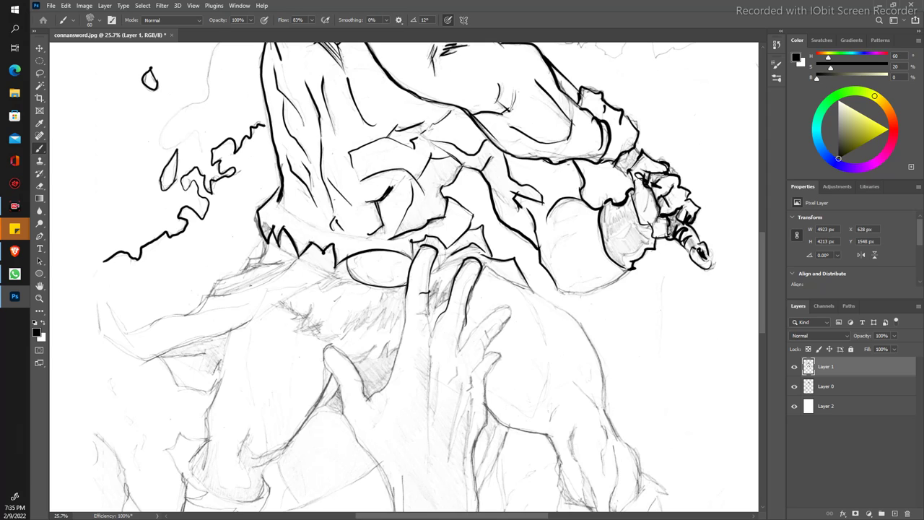
pyautogui.moveTo(630, 202)
pyautogui.mouseDown()
pyautogui.moveTo(606, 217)
pyautogui.moveTo(627, 209)
pyautogui.moveTo(652, 246)
pyautogui.moveTo(627, 268)
pyautogui.moveTo(608, 218)
pyautogui.moveTo(629, 272)
pyautogui.mouseUp()
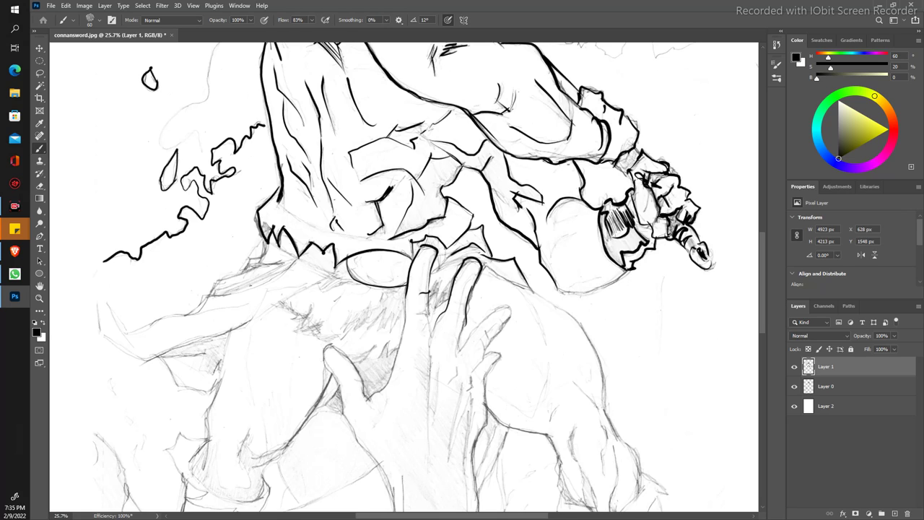
pyautogui.moveTo(562, 297); pyautogui.dragTo(623, 283)
pyautogui.press('z')
pyautogui.keyDown('alt'); pyautogui.click(249, 183); pyautogui.keyUp('alt')
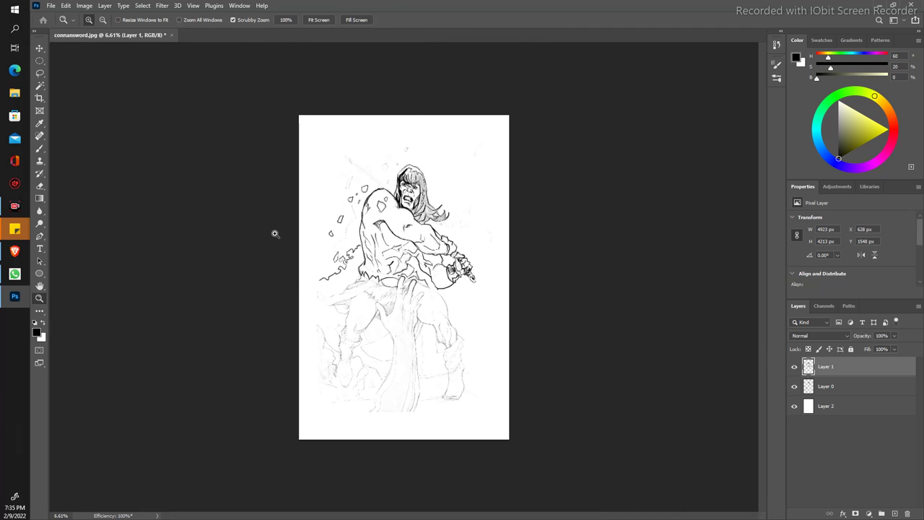
# Zoom in on the lower figure's torso and raised hands, ready for inking.
pyautogui.click(271, 228)
pyautogui.keyDown('alt'); pyautogui.click(274, 223); pyautogui.keyUp('alt')
pyautogui.click(294, 244)
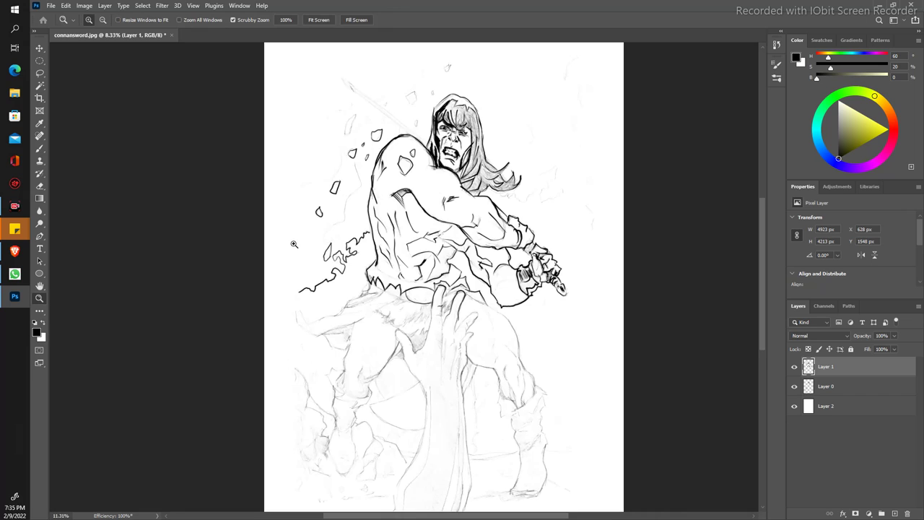
pyautogui.press('b')
pyautogui.moveTo(264, 233)
pyautogui.mouseDown()
pyautogui.moveTo(244, 224)
pyautogui.moveTo(246, 262)
pyautogui.mouseUp()
pyautogui.press('z')
pyautogui.keyDown('alt'); pyautogui.click(250, 205); pyautogui.keyUp('alt')
pyautogui.moveTo(250, 204); pyautogui.dragTo(252, 206)
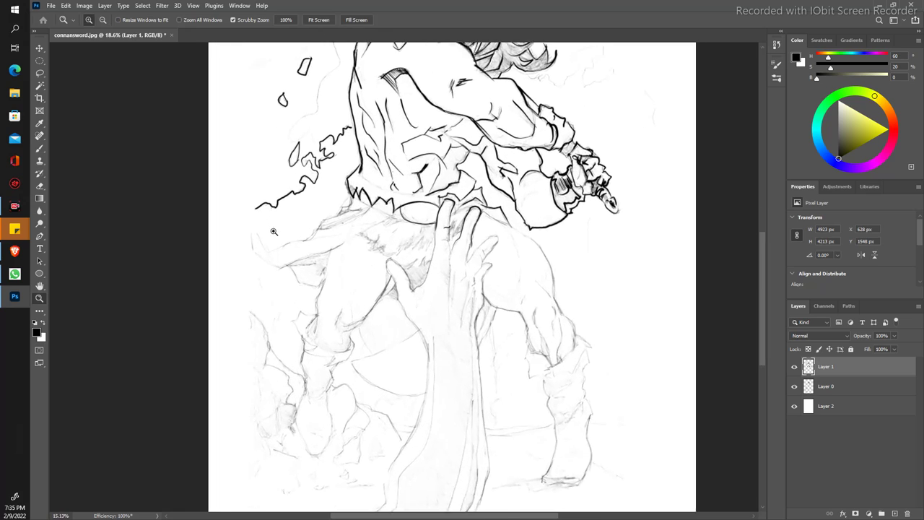
pyautogui.press('b')
pyautogui.moveTo(256, 281); pyautogui.dragTo(313, 279)
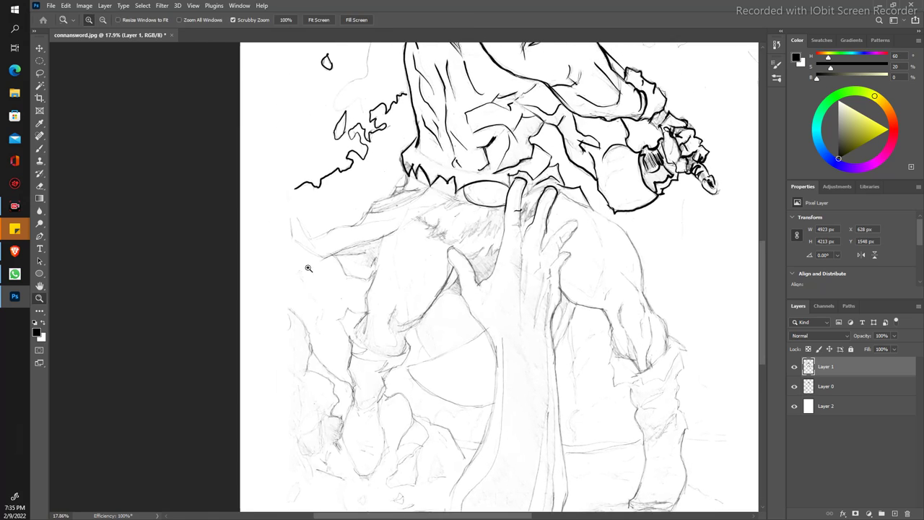
# Ink thick lines along the lower figure's shoulder and the chin outline.
pyautogui.moveTo(503, 175)
pyautogui.mouseDown()
pyautogui.moveTo(330, 254)
pyautogui.moveTo(393, 264)
pyautogui.mouseUp()
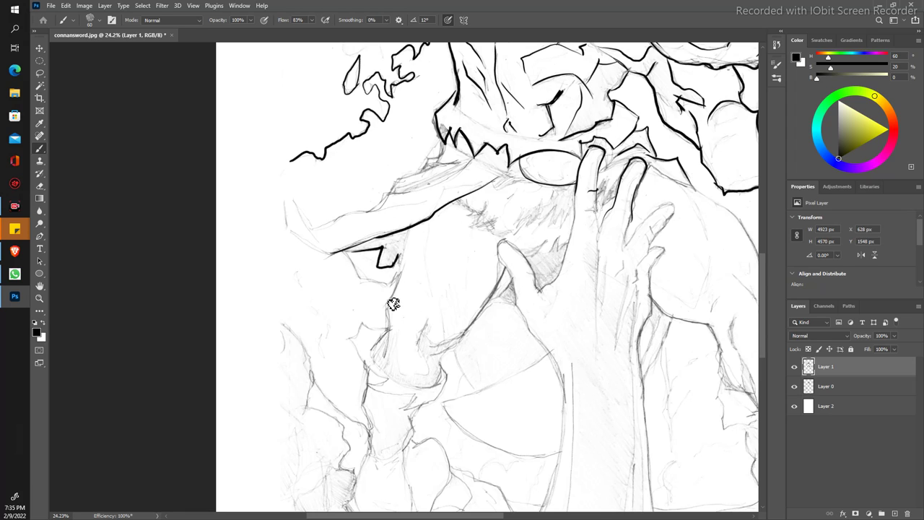
pyautogui.moveTo(398, 276); pyautogui.dragTo(415, 229)
pyautogui.moveTo(391, 325); pyautogui.dragTo(376, 353)
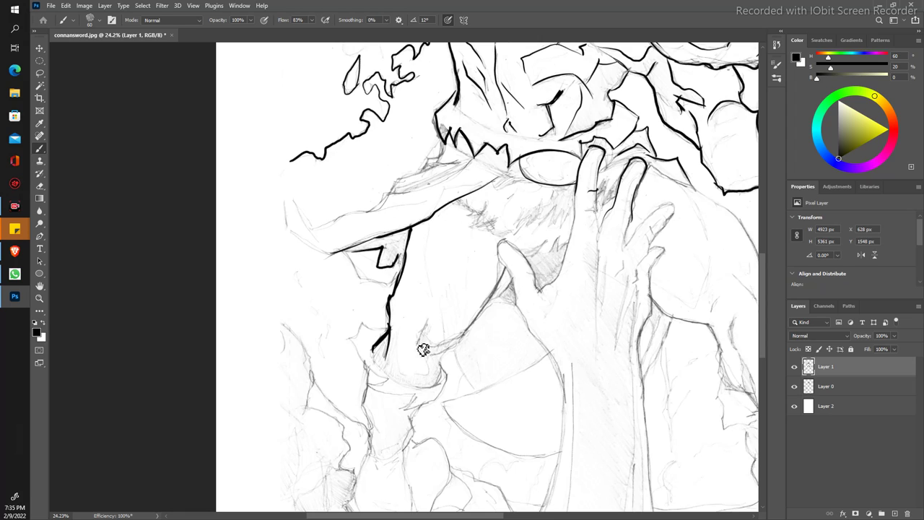
pyautogui.moveTo(425, 318)
pyautogui.mouseDown()
pyautogui.moveTo(439, 346)
pyautogui.moveTo(462, 334)
pyautogui.moveTo(507, 266)
pyautogui.mouseUp()
pyautogui.moveTo(466, 337)
pyautogui.mouseDown()
pyautogui.moveTo(440, 351)
pyautogui.moveTo(442, 385)
pyautogui.moveTo(430, 398)
pyautogui.mouseUp()
# Ink the jaw's underside plus short strokes left of the chin and below the jaw.
pyautogui.moveTo(389, 330)
pyautogui.mouseDown()
pyautogui.moveTo(355, 313)
pyautogui.moveTo(357, 331)
pyautogui.moveTo(344, 338)
pyautogui.moveTo(376, 369)
pyautogui.mouseUp()
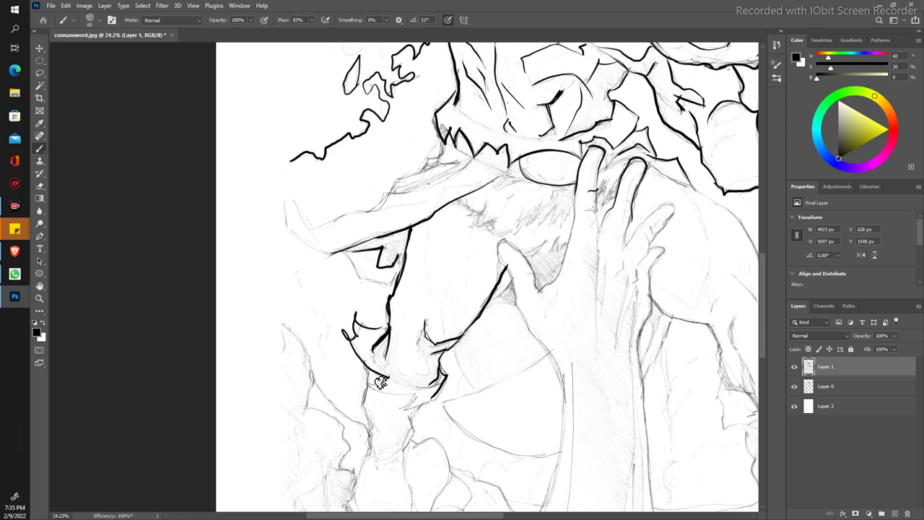
pyautogui.moveTo(364, 383); pyautogui.dragTo(438, 392)
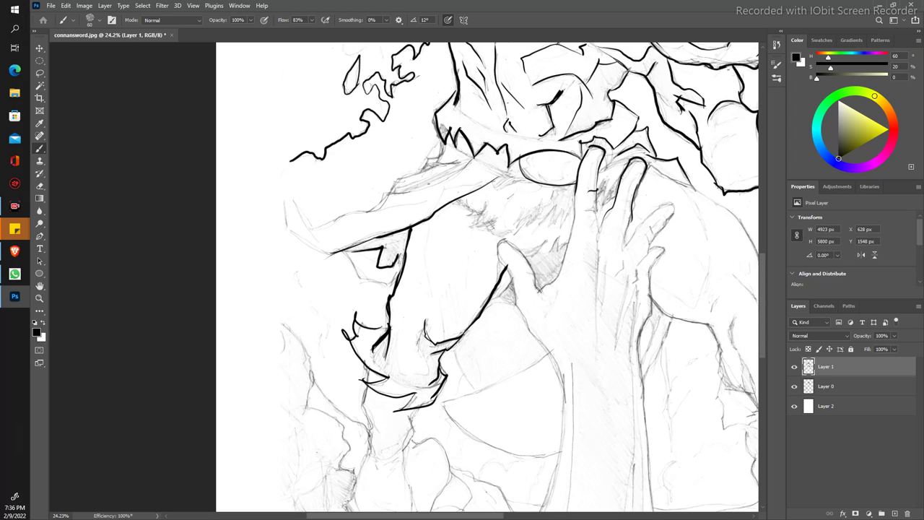
pyautogui.moveTo(367, 410); pyautogui.dragTo(365, 383)
pyautogui.moveTo(367, 449)
pyautogui.mouseDown()
pyautogui.moveTo(371, 423)
pyautogui.moveTo(414, 432)
pyautogui.mouseUp()
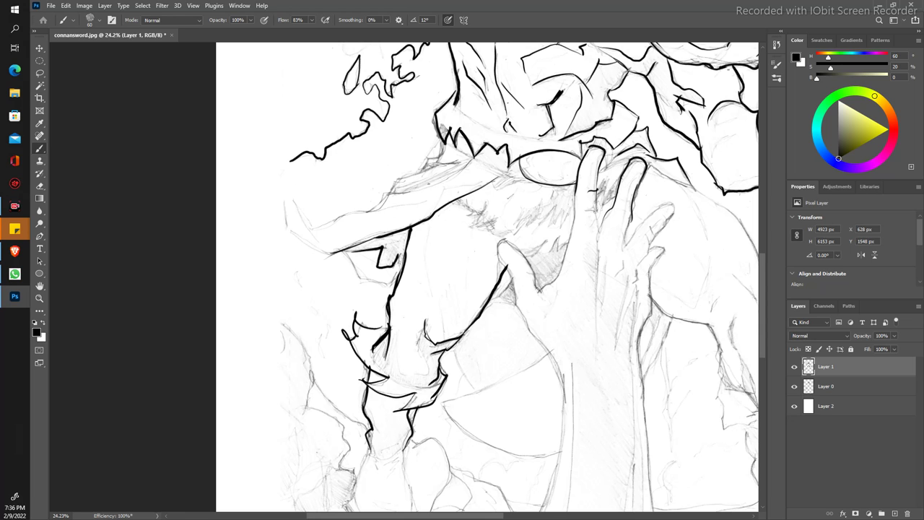
pyautogui.press('z')
pyautogui.moveTo(307, 260)
pyautogui.mouseDown()
pyautogui.moveTo(280, 212)
pyautogui.moveTo(314, 251)
pyautogui.moveTo(283, 264)
pyautogui.moveTo(294, 249)
pyautogui.moveTo(322, 252)
pyautogui.mouseUp()
# Draw a thin curve and small marks inside the oval.
pyautogui.press('b')
pyautogui.moveTo(527, 316); pyautogui.dragTo(509, 344)
pyautogui.moveTo(470, 314); pyautogui.dragTo(487, 336)
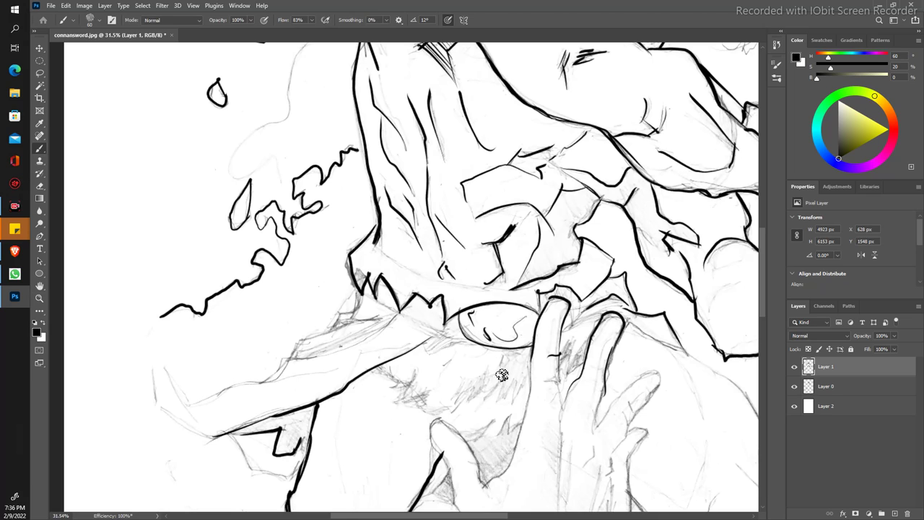
# Hatch rows of short parallel diagonal strokes across the chest, extending them leftward.
pyautogui.moveTo(468, 369)
pyautogui.mouseDown()
pyautogui.moveTo(454, 401)
pyautogui.moveTo(478, 402)
pyautogui.mouseUp()
pyautogui.moveTo(503, 360)
pyautogui.mouseDown()
pyautogui.moveTo(482, 400)
pyautogui.moveTo(500, 406)
pyautogui.mouseUp()
pyautogui.moveTo(521, 372); pyautogui.dragTo(510, 413)
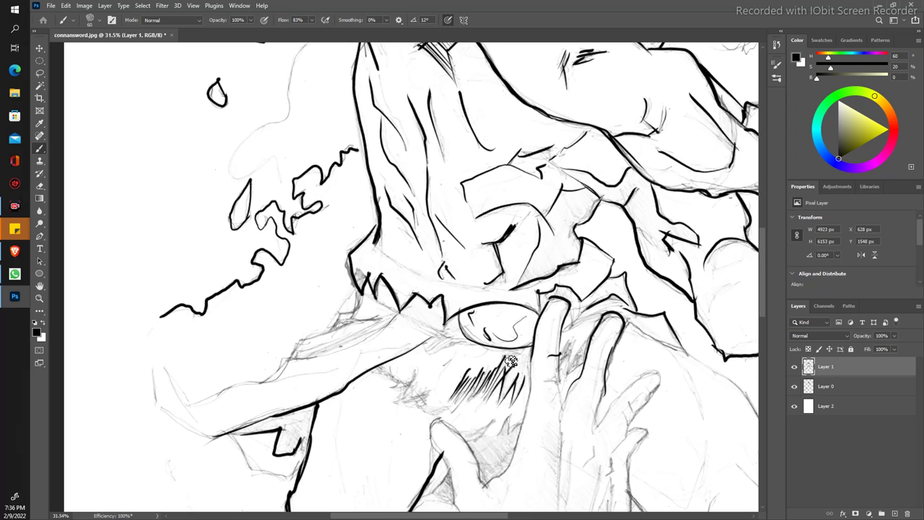
pyautogui.moveTo(453, 355)
pyautogui.mouseDown()
pyautogui.moveTo(405, 406)
pyautogui.moveTo(394, 401)
pyautogui.moveTo(405, 390)
pyautogui.moveTo(384, 392)
pyautogui.mouseUp()
pyautogui.moveTo(416, 362)
pyautogui.mouseDown()
pyautogui.moveTo(395, 379)
pyautogui.moveTo(368, 376)
pyautogui.mouseUp()
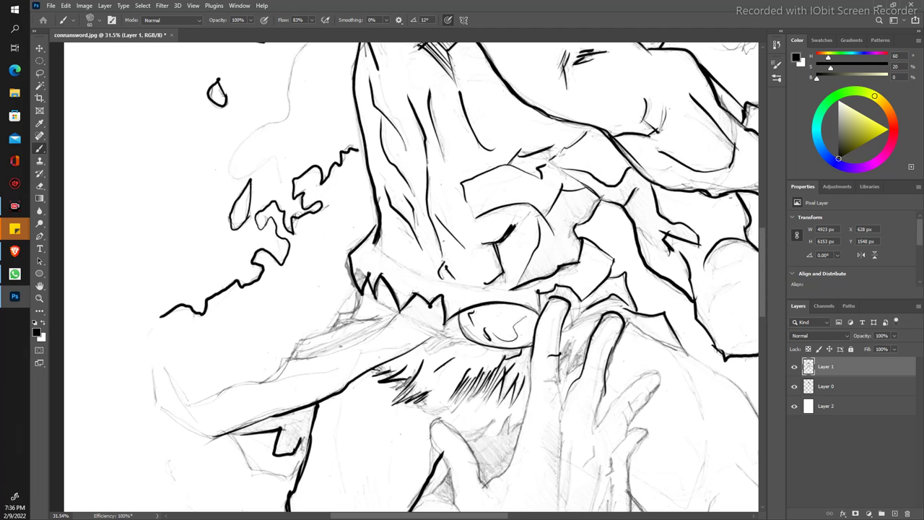
pyautogui.press('z')
pyautogui.moveTo(341, 267); pyautogui.dragTo(307, 144)
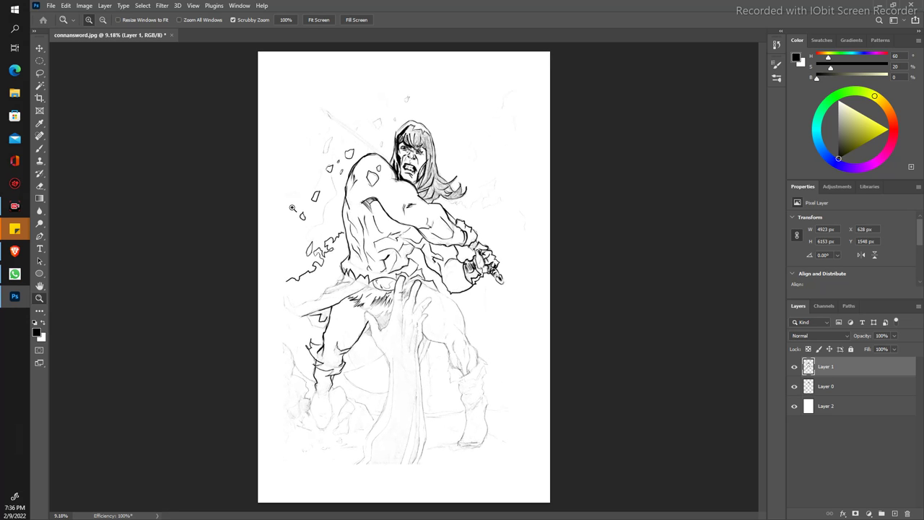
# Zoom in on the torso and ink a thick stroke across the hat brim.
pyautogui.moveTo(305, 257)
pyautogui.mouseDown()
pyautogui.moveTo(291, 223)
pyautogui.moveTo(318, 246)
pyautogui.mouseUp()
pyautogui.press('b')
pyautogui.moveTo(333, 283)
pyautogui.mouseDown()
pyautogui.moveTo(339, 251)
pyautogui.moveTo(372, 261)
pyautogui.mouseUp()
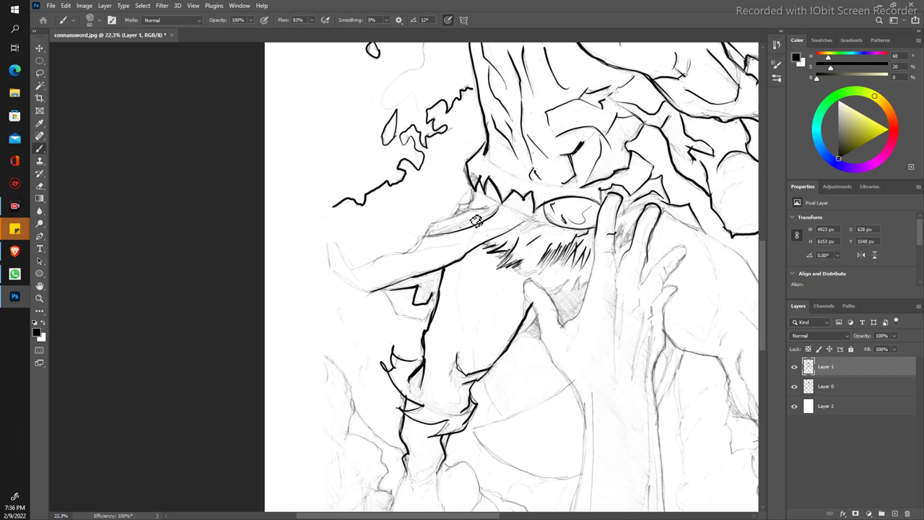
pyautogui.moveTo(429, 233); pyautogui.dragTo(490, 211)
pyautogui.moveTo(424, 240); pyautogui.dragTo(479, 205)
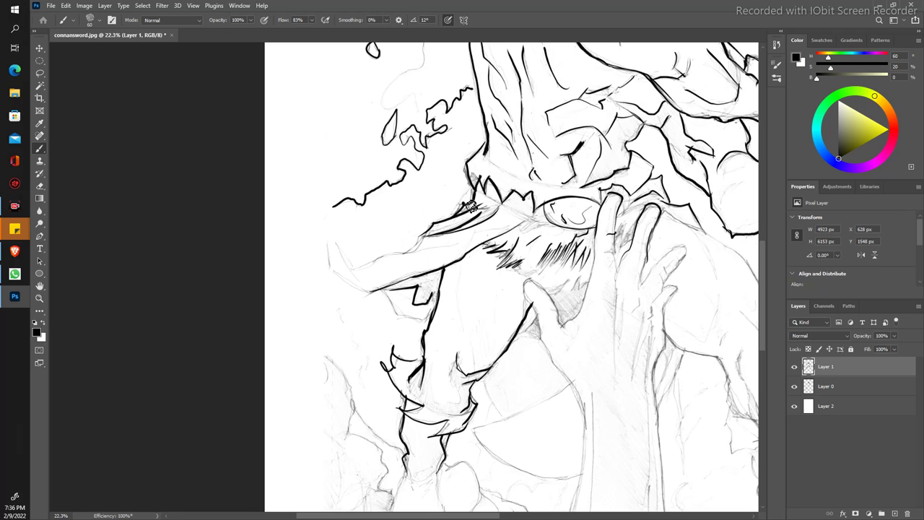
pyautogui.press('e')
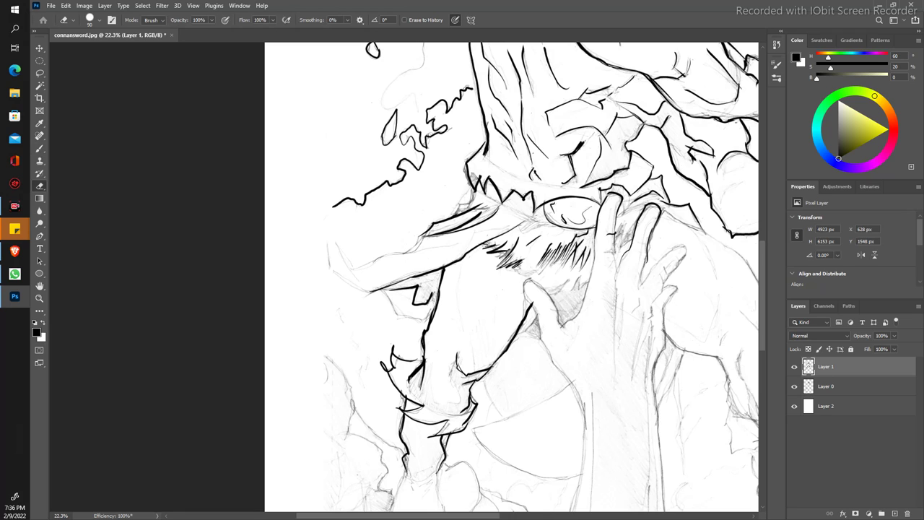
pyautogui.press('b')
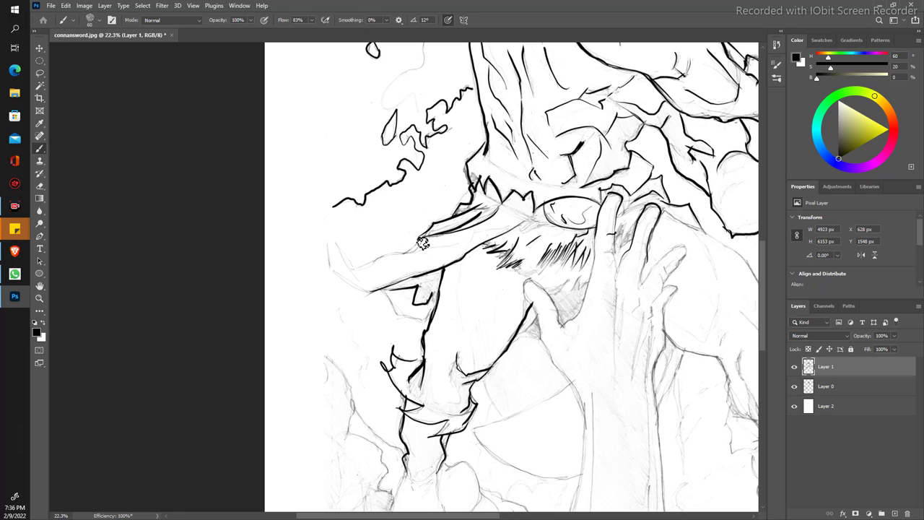
# Ink the cloth flap's upper edge, its lower curve (redrawn twice), and the line beneath it.
pyautogui.moveTo(434, 245)
pyautogui.mouseDown()
pyautogui.moveTo(346, 262)
pyautogui.moveTo(337, 240)
pyautogui.mouseUp()
pyautogui.moveTo(369, 289); pyautogui.dragTo(328, 254)
pyautogui.hotkey('ctrl', 'z')
pyautogui.moveTo(369, 293); pyautogui.dragTo(330, 259)
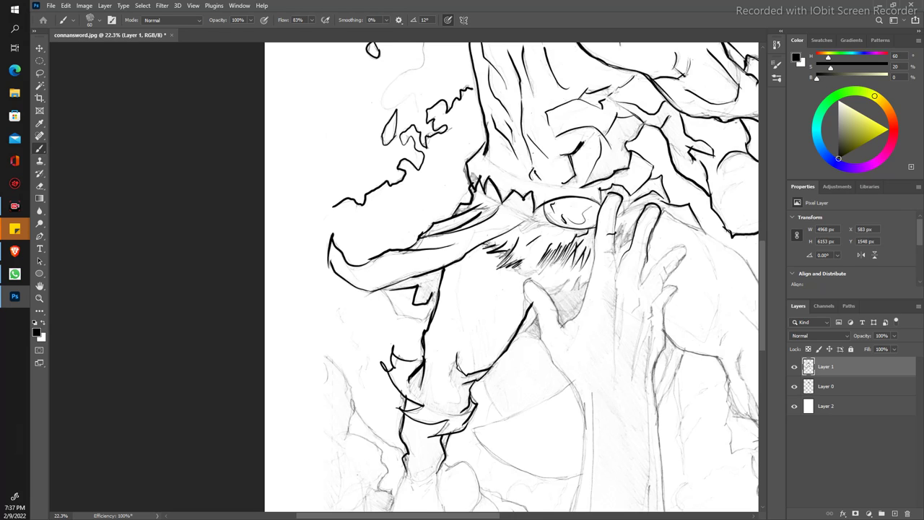
pyautogui.hotkey('ctrl', 'z')
pyautogui.moveTo(374, 296); pyautogui.dragTo(330, 268)
pyautogui.moveTo(382, 289)
pyautogui.mouseDown()
pyautogui.moveTo(411, 318)
pyautogui.moveTo(432, 315)
pyautogui.mouseUp()
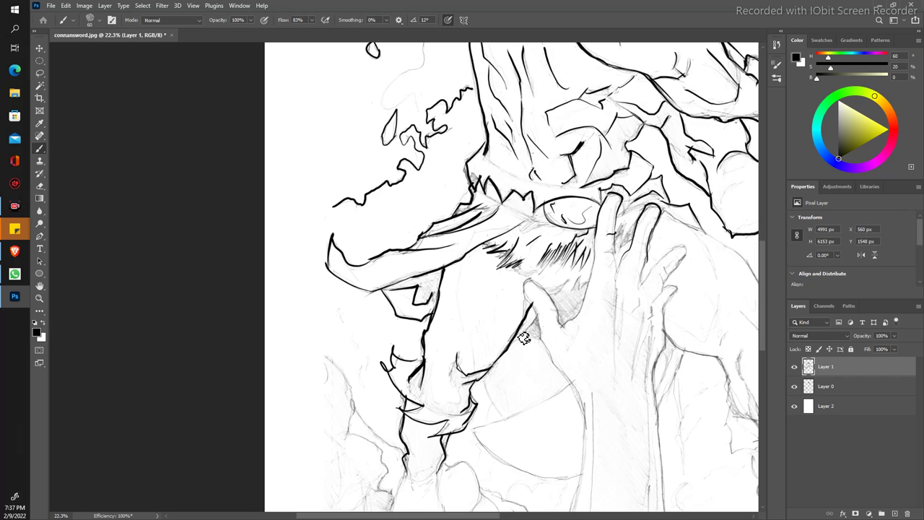
# Ink the raised hand's thumb outline and the long lines along its fingers.
pyautogui.moveTo(540, 336); pyautogui.dragTo(528, 291)
pyautogui.moveTo(561, 320); pyautogui.dragTo(525, 285)
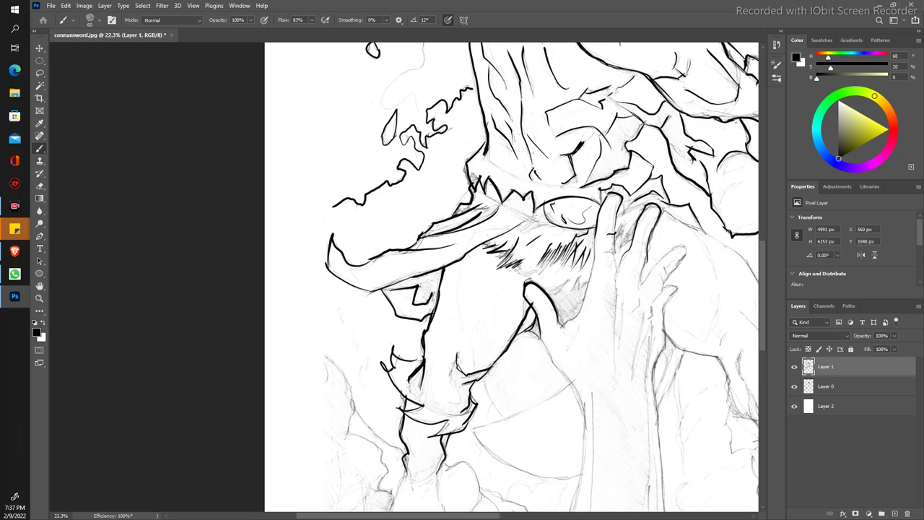
pyautogui.moveTo(561, 325)
pyautogui.mouseDown()
pyautogui.moveTo(577, 323)
pyautogui.moveTo(599, 250)
pyautogui.moveTo(619, 319)
pyautogui.mouseUp()
pyautogui.moveTo(623, 283); pyautogui.dragTo(622, 361)
pyautogui.moveTo(647, 307)
pyautogui.mouseDown()
pyautogui.moveTo(633, 375)
pyautogui.moveTo(646, 401)
pyautogui.mouseUp()
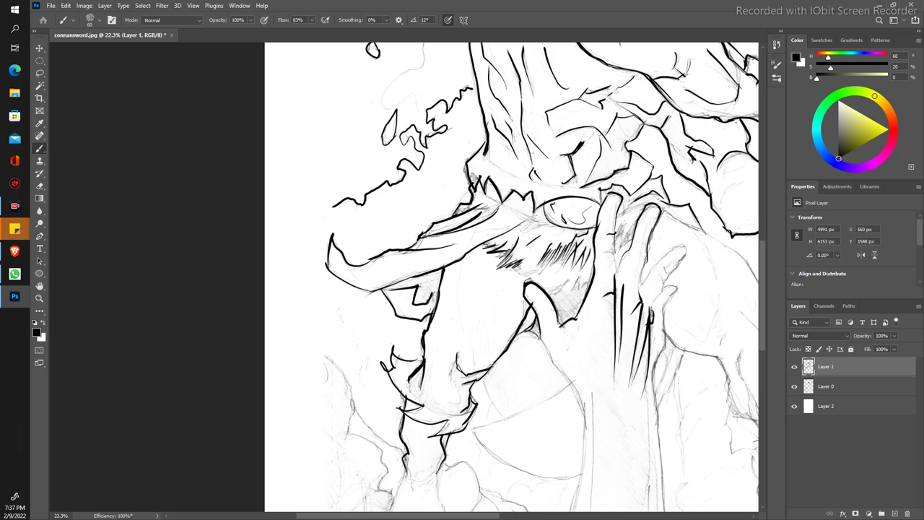
pyautogui.moveTo(613, 250); pyautogui.dragTo(607, 249)
pyautogui.moveTo(577, 325); pyautogui.dragTo(569, 361)
pyautogui.press('z')
pyautogui.keyDown('alt'); pyautogui.click(357, 144); pyautogui.keyUp('alt')
# Ink the raised hand's finger outline and the long outer edge of the forearm.
pyautogui.click(357, 145)
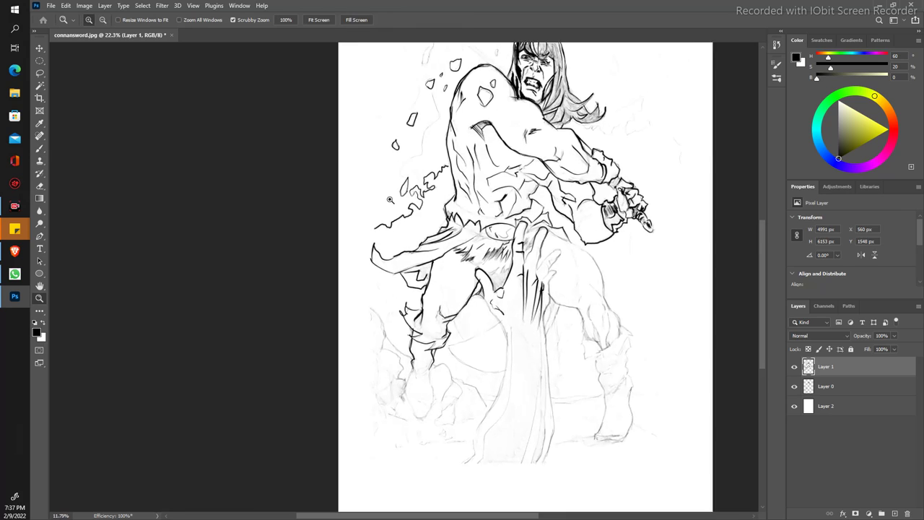
pyautogui.press('b')
pyautogui.moveTo(549, 289); pyautogui.dragTo(459, 191)
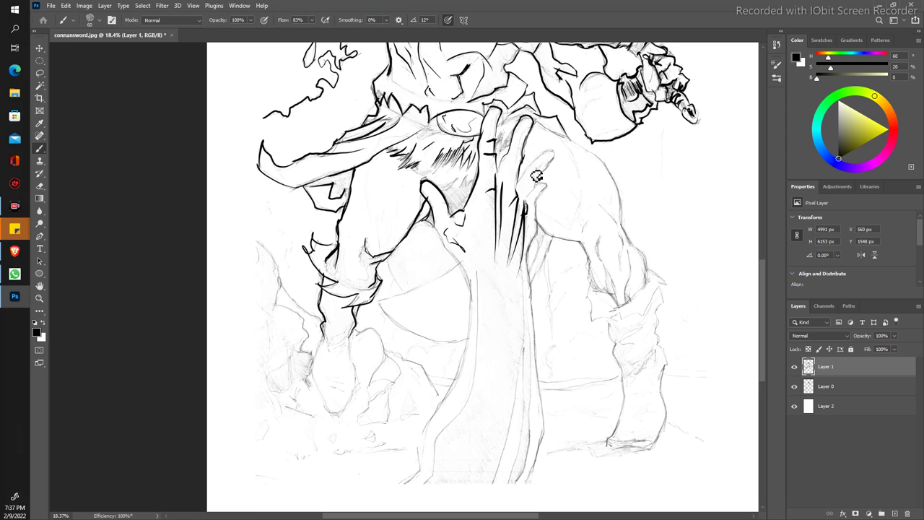
pyautogui.moveTo(536, 189)
pyautogui.mouseDown()
pyautogui.moveTo(542, 171)
pyautogui.moveTo(530, 184)
pyautogui.mouseUp()
pyautogui.moveTo(538, 205)
pyautogui.mouseDown()
pyautogui.moveTo(549, 195)
pyautogui.moveTo(532, 253)
pyautogui.moveTo(546, 440)
pyautogui.moveTo(531, 478)
pyautogui.mouseUp()
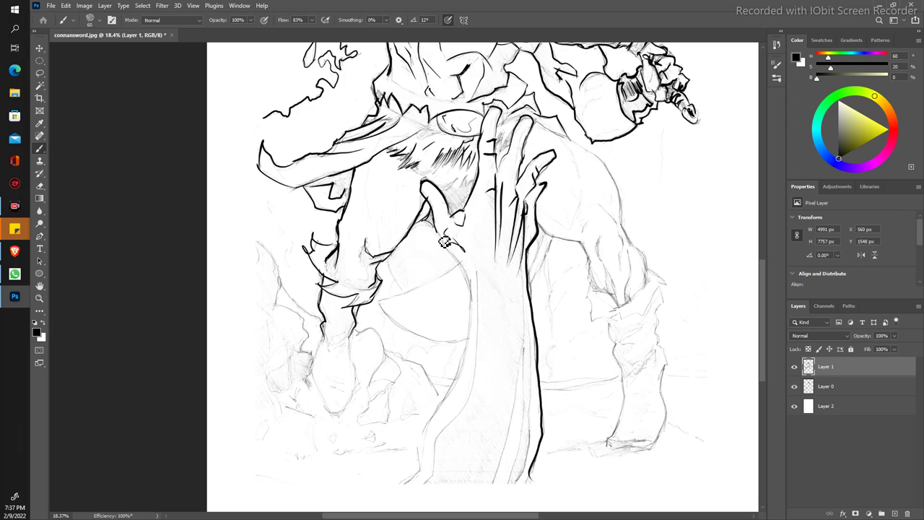
pyautogui.moveTo(468, 261)
pyautogui.mouseDown()
pyautogui.moveTo(470, 348)
pyautogui.moveTo(394, 492)
pyautogui.mouseUp()
pyautogui.press('z')
pyautogui.moveTo(314, 215)
pyautogui.mouseDown()
pyautogui.moveTo(262, 130)
pyautogui.moveTo(291, 207)
pyautogui.moveTo(376, 216)
pyautogui.moveTo(391, 236)
pyautogui.mouseUp()
# Ink the line below the cloth flap, the leg edge and crease, and the knee contour.
pyautogui.press('b')
pyautogui.press('z')
pyautogui.press('b')
pyautogui.press('e')
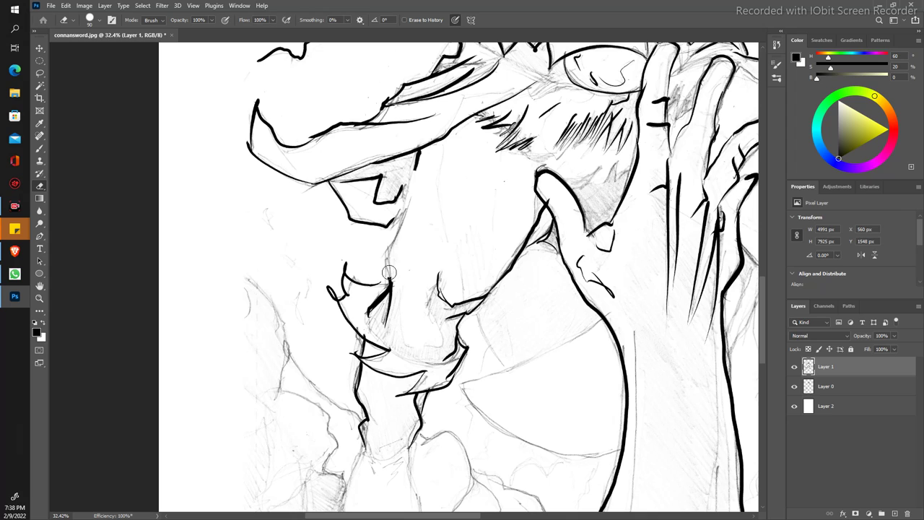
pyautogui.press('b')
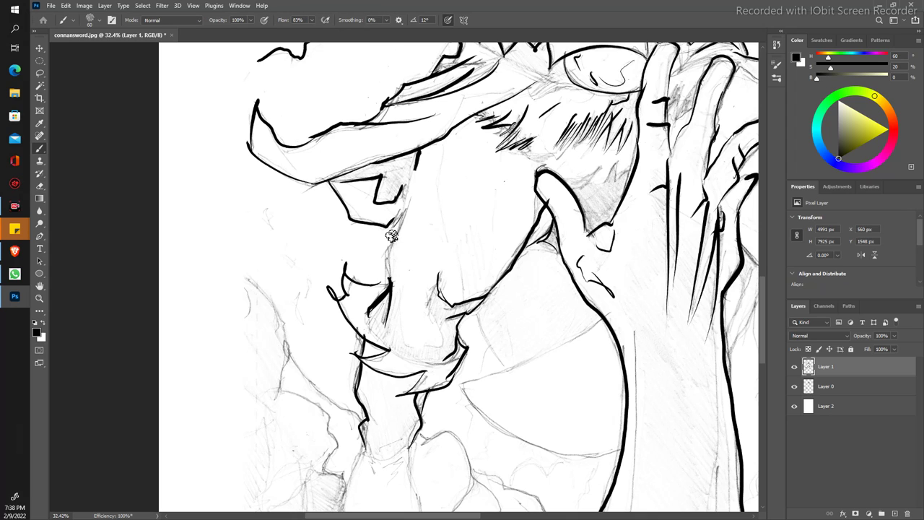
pyautogui.moveTo(390, 252); pyautogui.dragTo(412, 182)
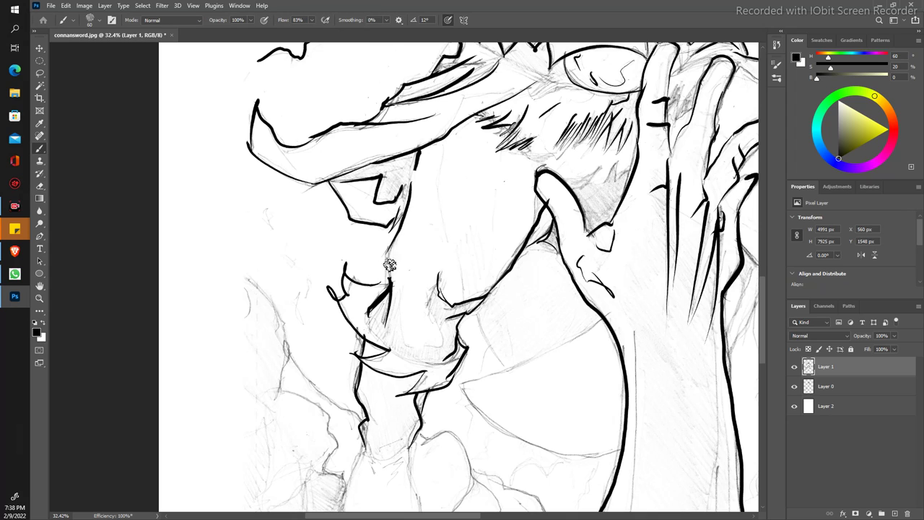
pyautogui.moveTo(403, 227)
pyautogui.mouseDown()
pyautogui.moveTo(391, 281)
pyautogui.moveTo(389, 247)
pyautogui.mouseUp()
pyautogui.moveTo(446, 143)
pyautogui.mouseDown()
pyautogui.moveTo(437, 228)
pyautogui.moveTo(473, 207)
pyautogui.mouseUp()
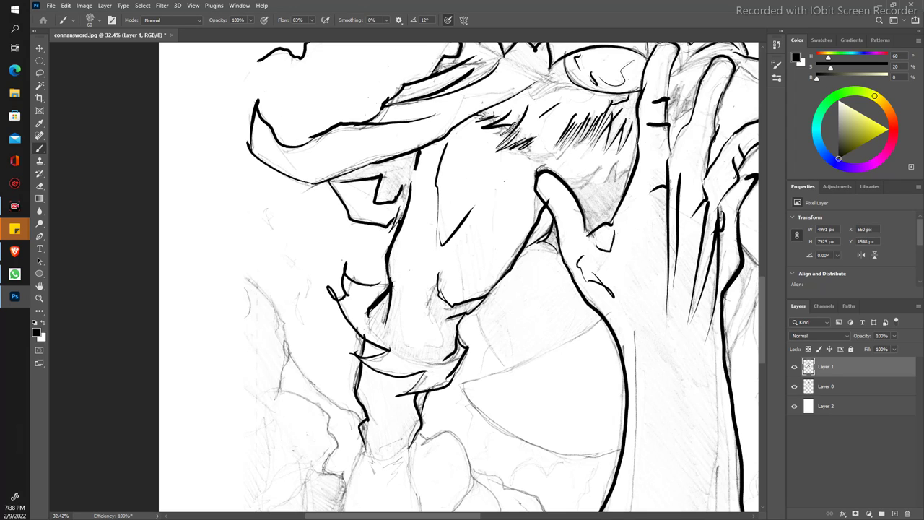
pyautogui.moveTo(436, 346); pyautogui.dragTo(439, 283)
pyautogui.moveTo(406, 349)
pyautogui.mouseDown()
pyautogui.moveTo(394, 290)
pyautogui.moveTo(415, 359)
pyautogui.moveTo(462, 352)
pyautogui.mouseUp()
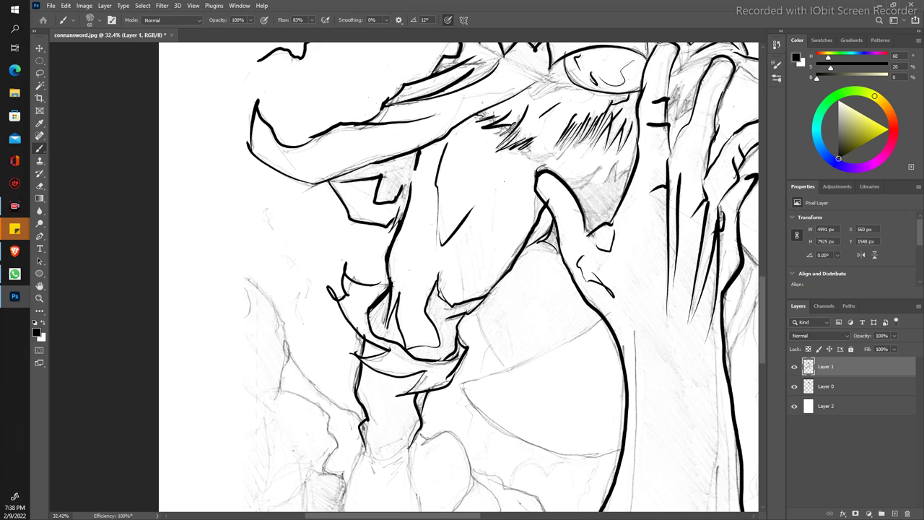
# Reframe the view on the lower figure and ink the forearm's edge.
pyautogui.press('z')
pyautogui.scroll(-5, 460, 274)
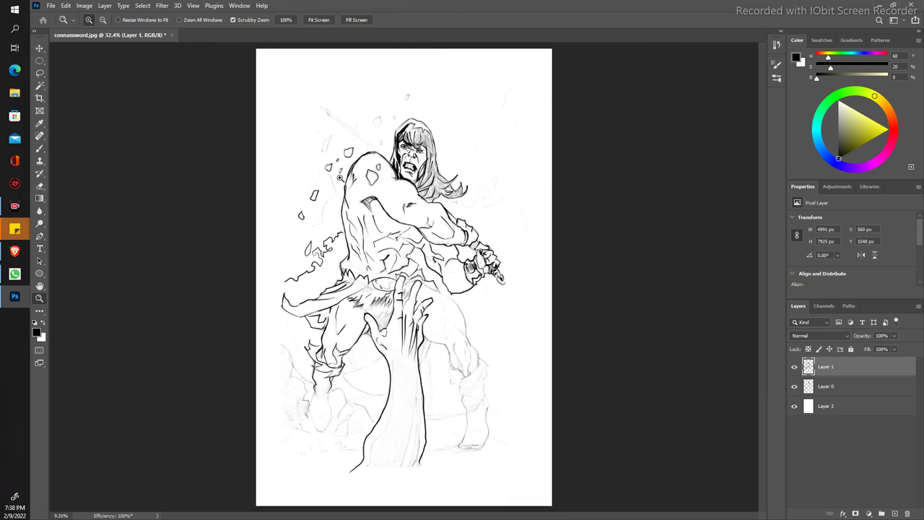
pyautogui.moveTo(354, 211)
pyautogui.mouseDown()
pyautogui.moveTo(336, 169)
pyautogui.moveTo(311, 296)
pyautogui.mouseUp()
pyautogui.scroll(5, 343, 193)
pyautogui.press('b')
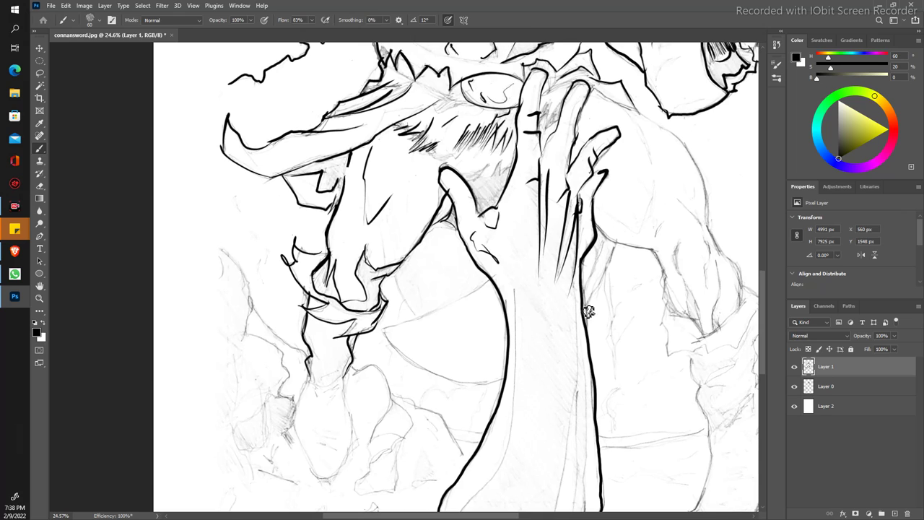
pyautogui.moveTo(605, 267); pyautogui.dragTo(611, 235)
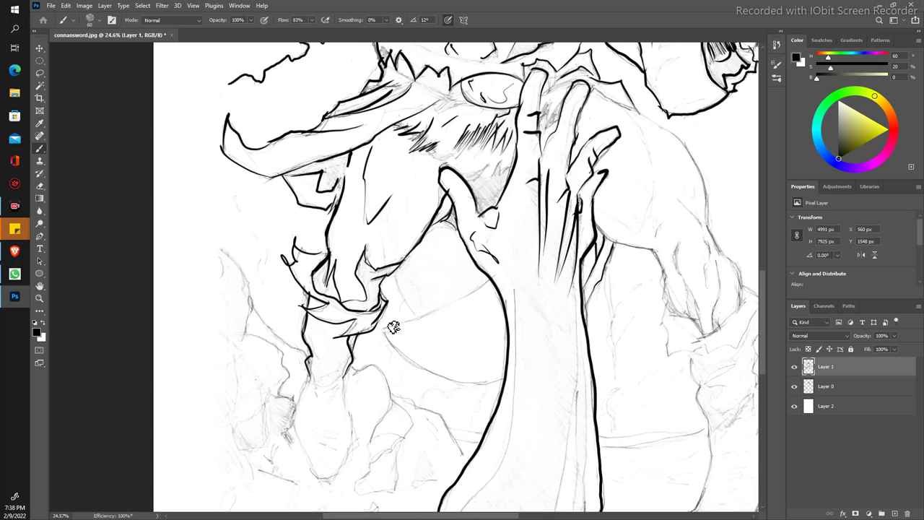
# Ink the lower arm line (redrawn shorter), a short upward stroke, and the arc below the leg.
pyautogui.moveTo(383, 330); pyautogui.dragTo(485, 280)
pyautogui.hotkey('ctrl', 'z')
pyautogui.moveTo(386, 326); pyautogui.dragTo(481, 283)
pyautogui.moveTo(419, 327); pyautogui.dragTo(395, 271)
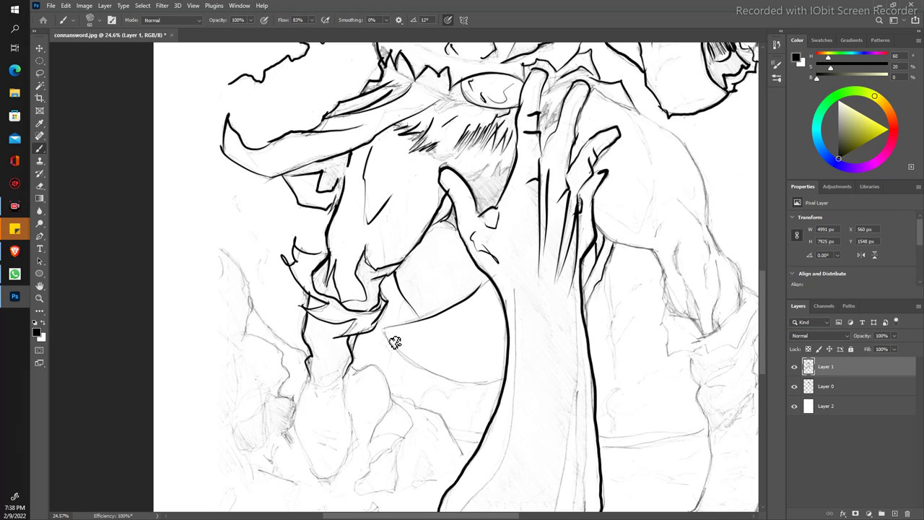
pyautogui.moveTo(386, 330)
pyautogui.mouseDown()
pyautogui.moveTo(475, 385)
pyautogui.moveTo(504, 380)
pyautogui.mouseUp()
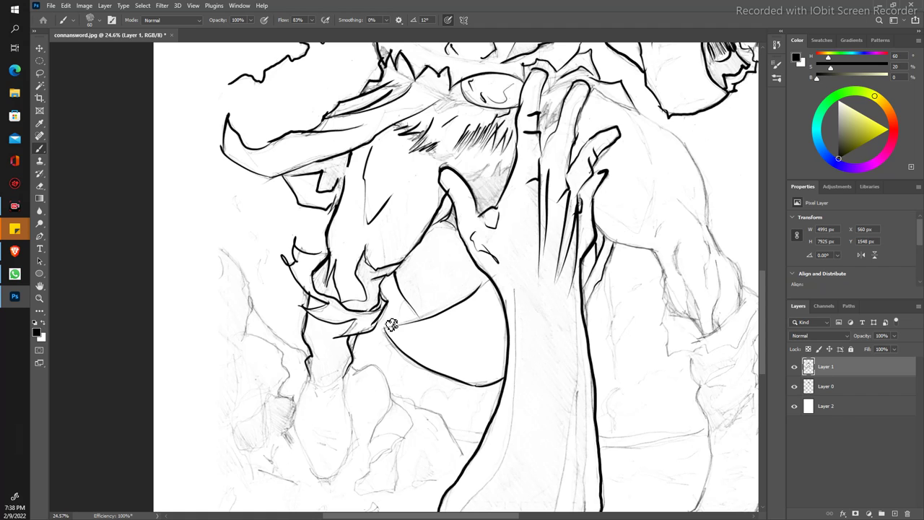
pyautogui.press('z')
pyautogui.moveTo(377, 188); pyautogui.dragTo(352, 157)
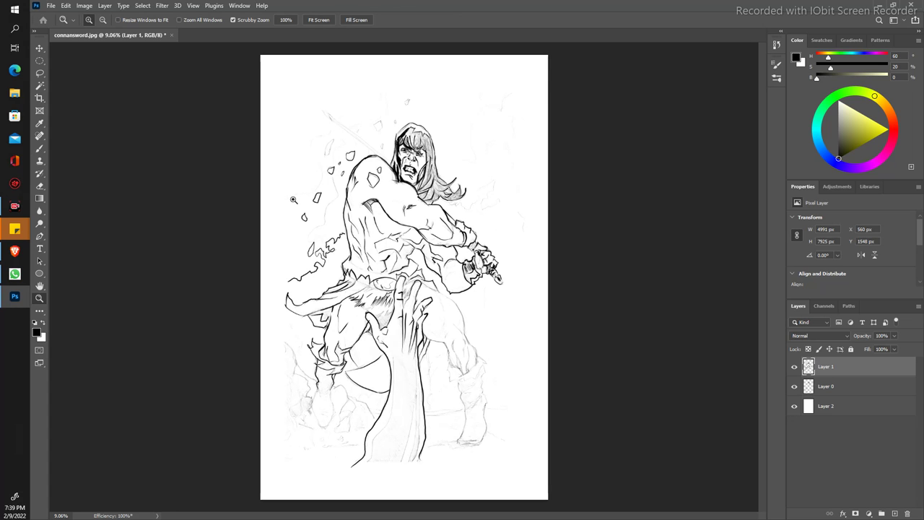
# Dab a small ink accent on the sword-arm wrist cuff.
pyautogui.moveTo(295, 210); pyautogui.dragTo(326, 204)
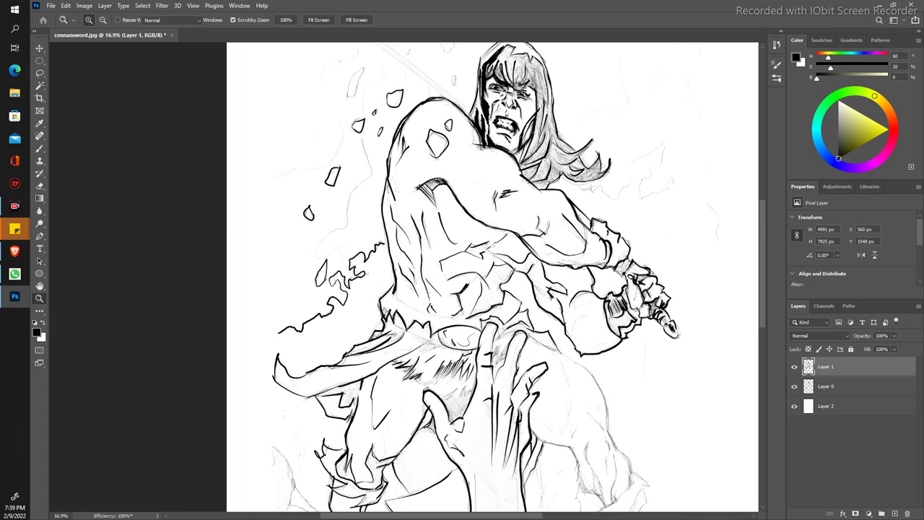
pyautogui.press('b')
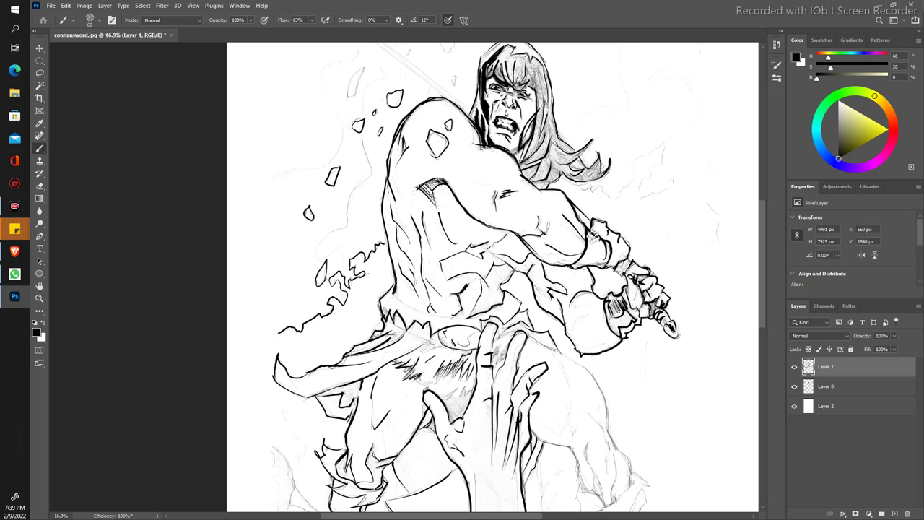
pyautogui.moveTo(593, 239); pyautogui.dragTo(598, 244)
# Fit the whole image in the window, then zoom back in on the torso.
pyautogui.press('z')
pyautogui.moveTo(324, 176); pyautogui.dragTo(364, 185)
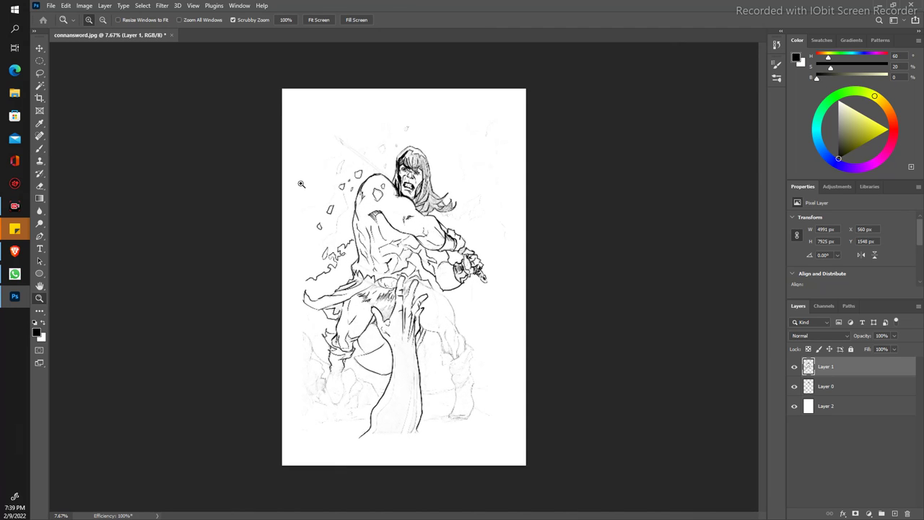
pyautogui.moveTo(301, 184); pyautogui.dragTo(322, 184)
pyautogui.click(319, 20)
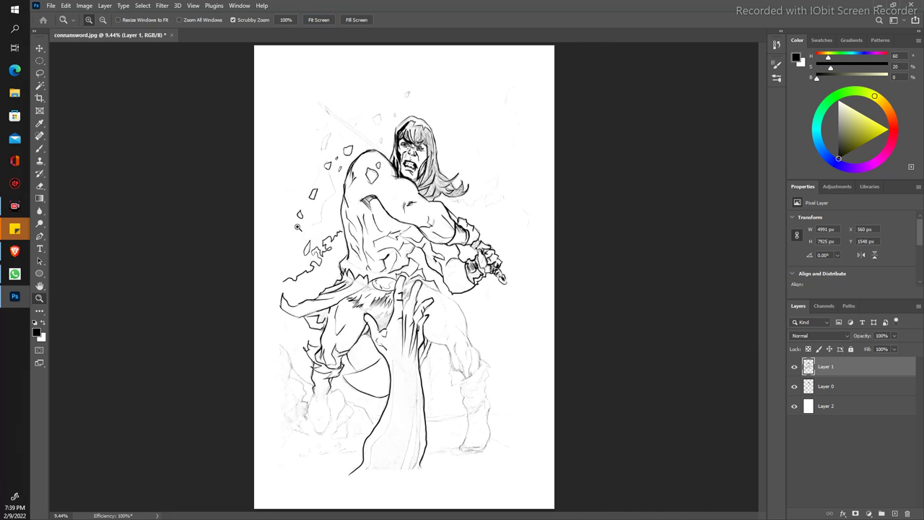
pyautogui.moveTo(293, 206); pyautogui.dragTo(342, 250)
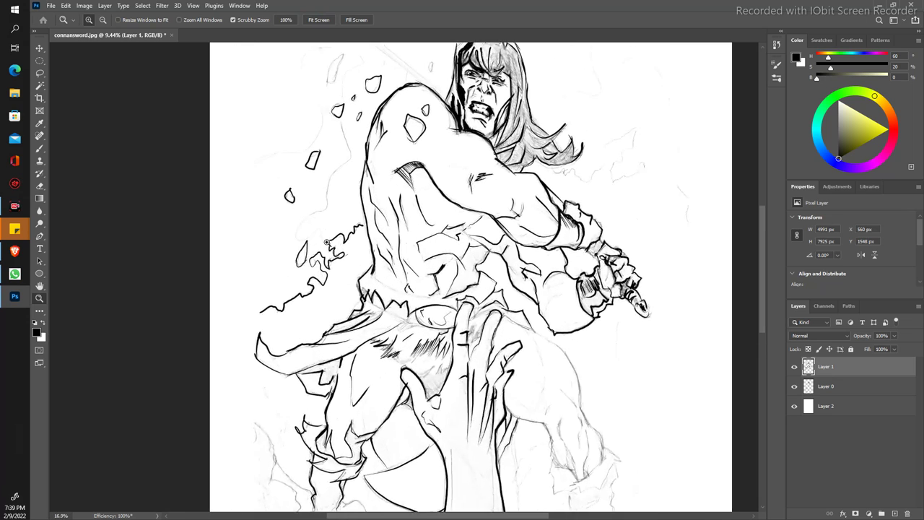
pyautogui.press('b')
pyautogui.moveTo(506, 289); pyautogui.dragTo(412, 307)
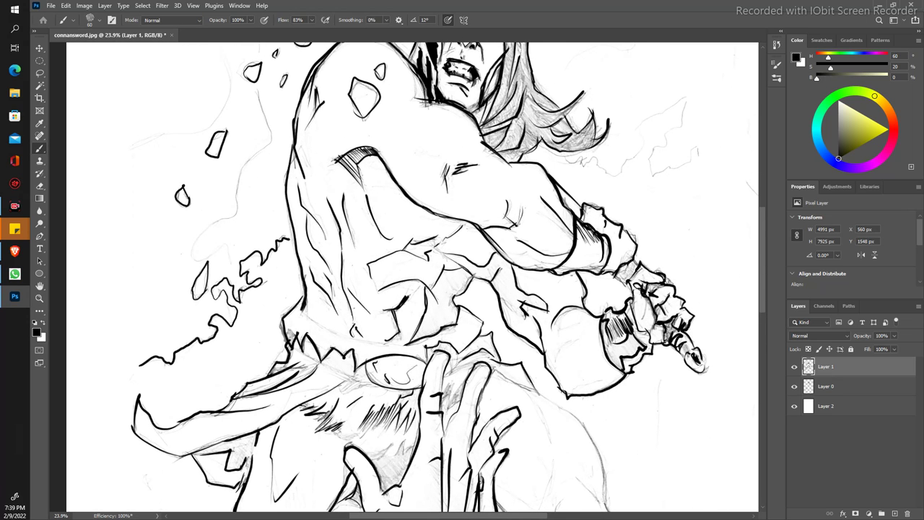
# Hatch short shading strokes on the torso and ink contour strokes along the arm.
pyautogui.moveTo(426, 277)
pyautogui.mouseDown()
pyautogui.moveTo(452, 309)
pyautogui.moveTo(436, 292)
pyautogui.moveTo(444, 282)
pyautogui.mouseUp()
pyautogui.moveTo(452, 250)
pyautogui.mouseDown()
pyautogui.moveTo(442, 272)
pyautogui.moveTo(486, 273)
pyautogui.moveTo(502, 261)
pyautogui.mouseUp()
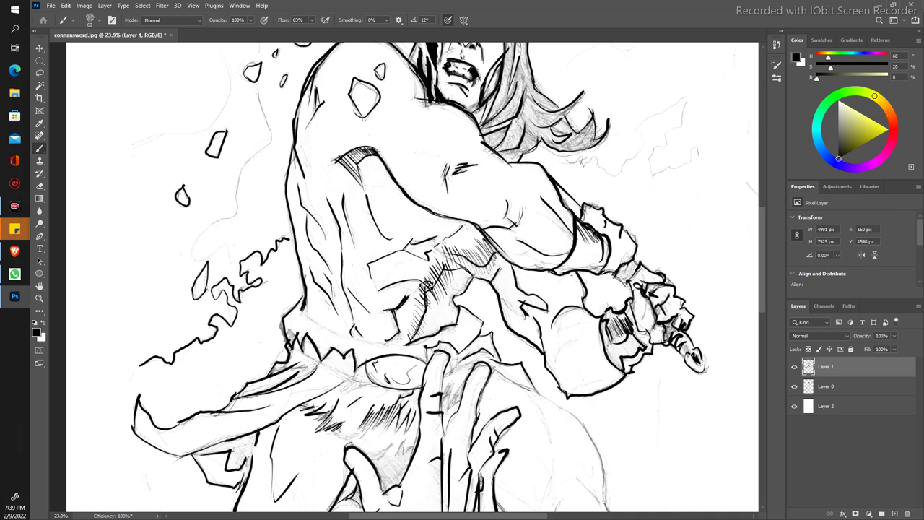
pyautogui.press('z')
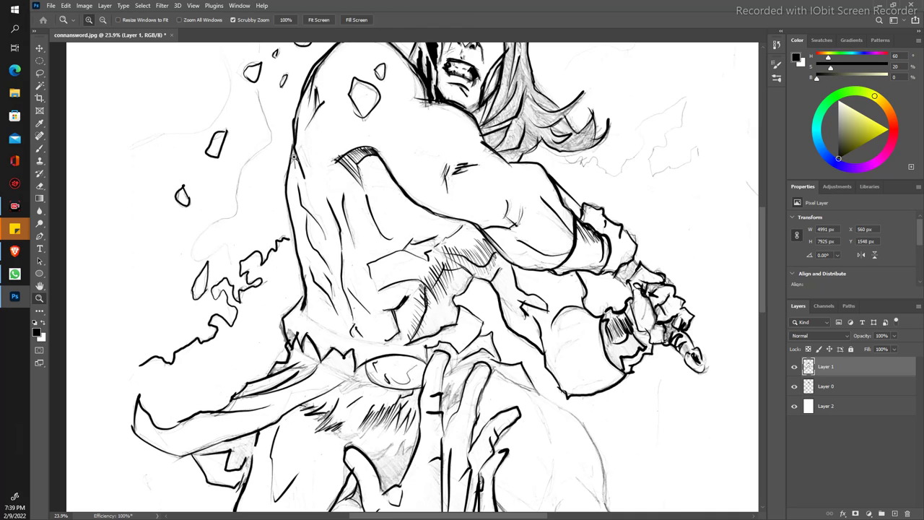
pyautogui.moveTo(296, 158); pyautogui.dragTo(340, 253)
pyautogui.press('b')
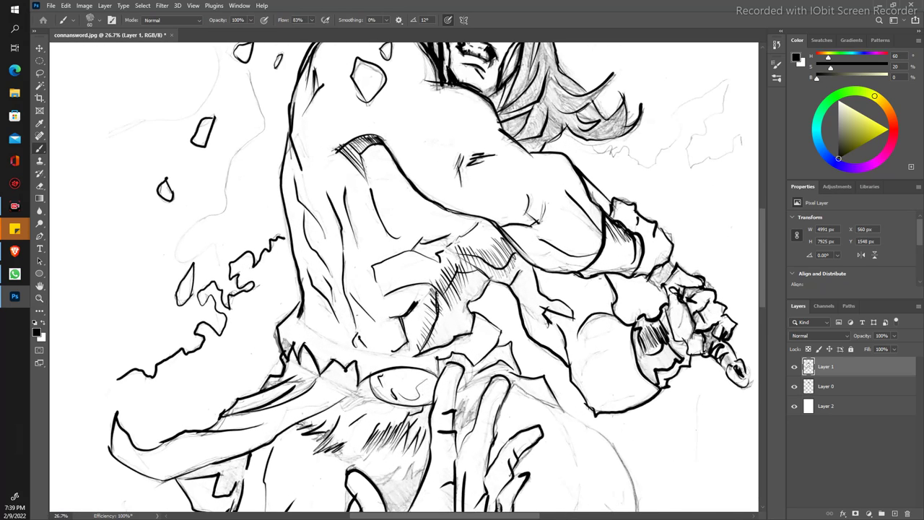
pyautogui.moveTo(485, 286)
pyautogui.mouseDown()
pyautogui.moveTo(497, 296)
pyautogui.moveTo(498, 284)
pyautogui.mouseUp()
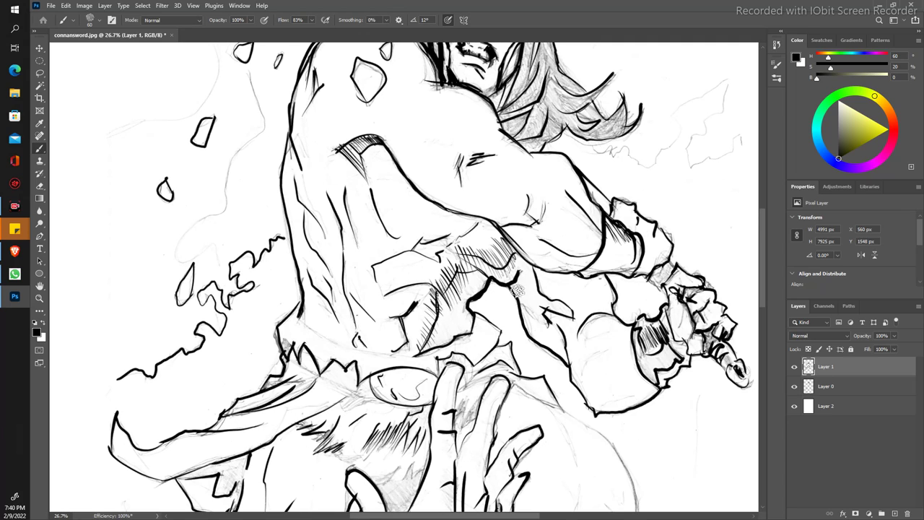
pyautogui.moveTo(542, 317); pyautogui.dragTo(574, 359)
pyautogui.moveTo(574, 319); pyautogui.dragTo(542, 299)
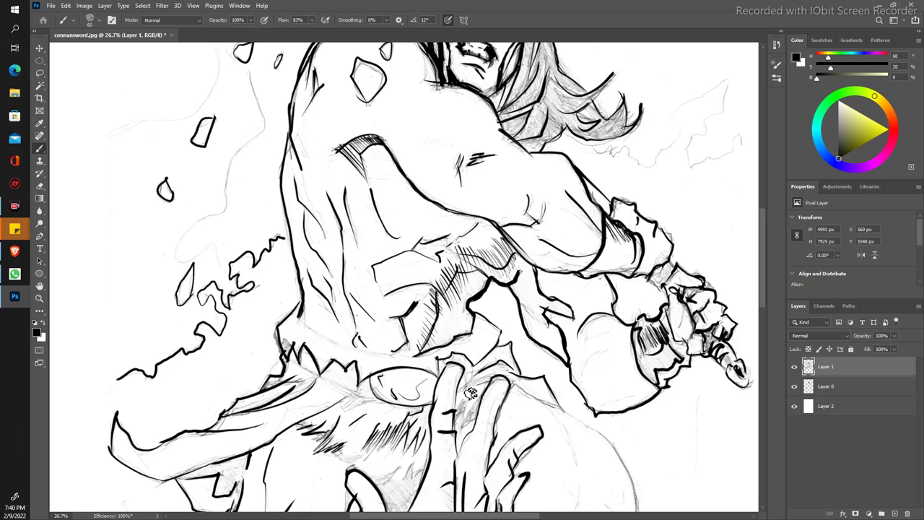
# Ink and hatch the raised finger, then redraw the thick knee outline more cleanly.
pyautogui.moveTo(448, 410)
pyautogui.mouseDown()
pyautogui.moveTo(459, 408)
pyautogui.moveTo(464, 429)
pyautogui.mouseUp()
pyautogui.moveTo(488, 394)
pyautogui.mouseDown()
pyautogui.moveTo(466, 436)
pyautogui.moveTo(464, 424)
pyautogui.mouseUp()
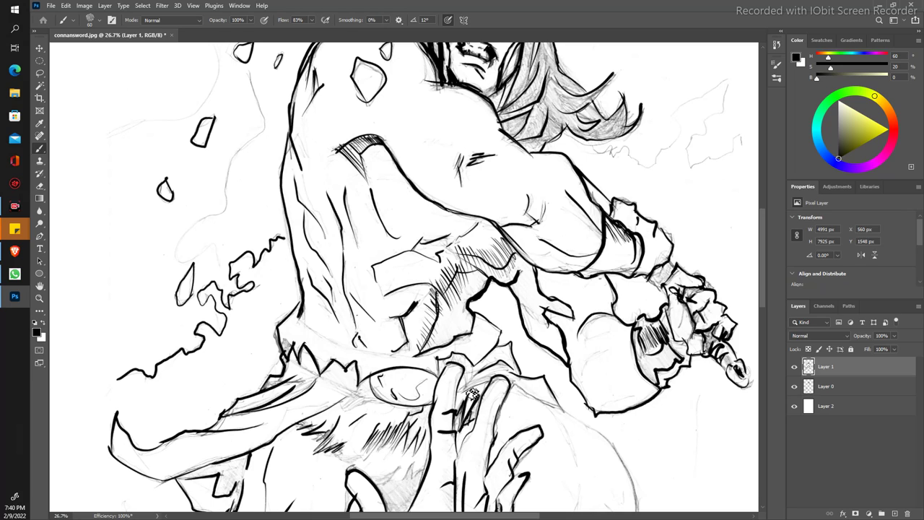
pyautogui.moveTo(485, 400)
pyautogui.mouseDown()
pyautogui.moveTo(509, 388)
pyautogui.moveTo(591, 431)
pyautogui.moveTo(634, 489)
pyautogui.moveTo(636, 508)
pyautogui.mouseUp()
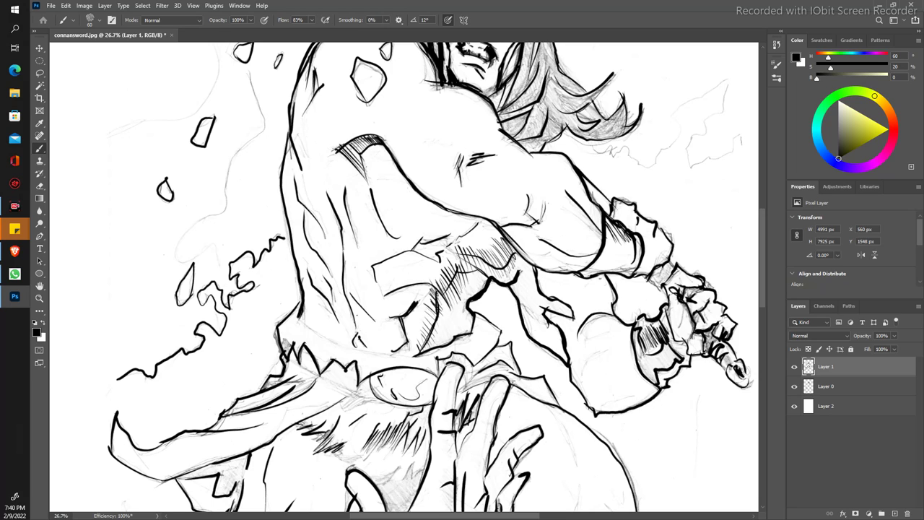
pyautogui.hotkey('ctrl', 'z')
pyautogui.moveTo(524, 392)
pyautogui.mouseDown()
pyautogui.moveTo(610, 442)
pyautogui.moveTo(636, 510)
pyautogui.mouseUp()
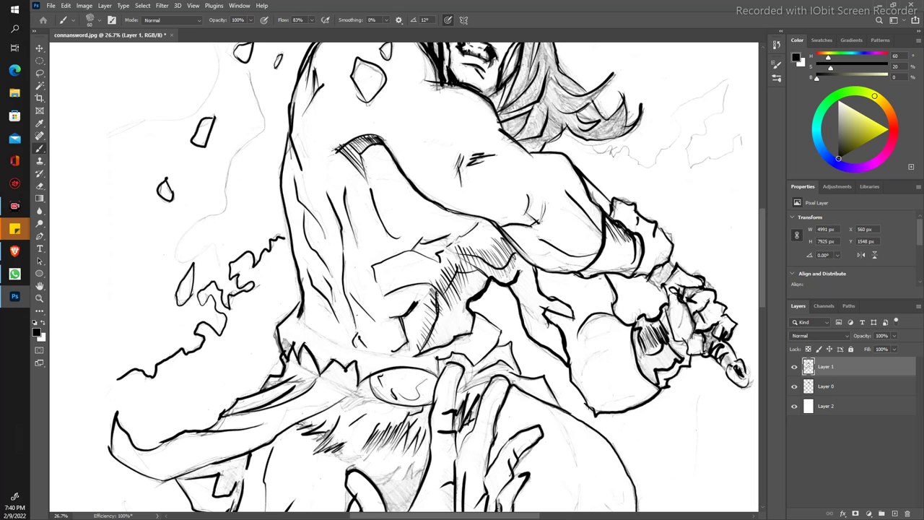
# Ink the outlines of six flying rock fragments around the head.
pyautogui.press('z')
pyautogui.keyDown('alt'); pyautogui.click(231, 221); pyautogui.keyUp('alt')
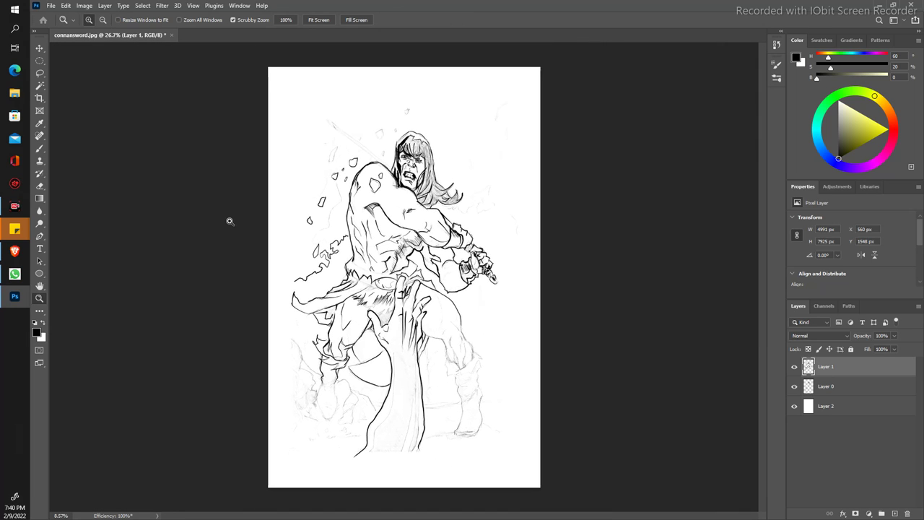
pyautogui.moveTo(231, 222); pyautogui.dragTo(260, 227)
pyautogui.press('b')
pyautogui.moveTo(202, 188)
pyautogui.mouseDown()
pyautogui.moveTo(225, 234)
pyautogui.moveTo(241, 238)
pyautogui.mouseUp()
pyautogui.moveTo(309, 261)
pyautogui.mouseDown()
pyautogui.moveTo(293, 282)
pyautogui.moveTo(289, 249)
pyautogui.moveTo(313, 241)
pyautogui.moveTo(298, 272)
pyautogui.mouseUp()
pyautogui.moveTo(440, 204)
pyautogui.mouseDown()
pyautogui.moveTo(432, 186)
pyautogui.moveTo(458, 178)
pyautogui.moveTo(442, 205)
pyautogui.mouseUp()
pyautogui.moveTo(459, 250)
pyautogui.mouseDown()
pyautogui.moveTo(464, 239)
pyautogui.moveTo(457, 255)
pyautogui.mouseUp()
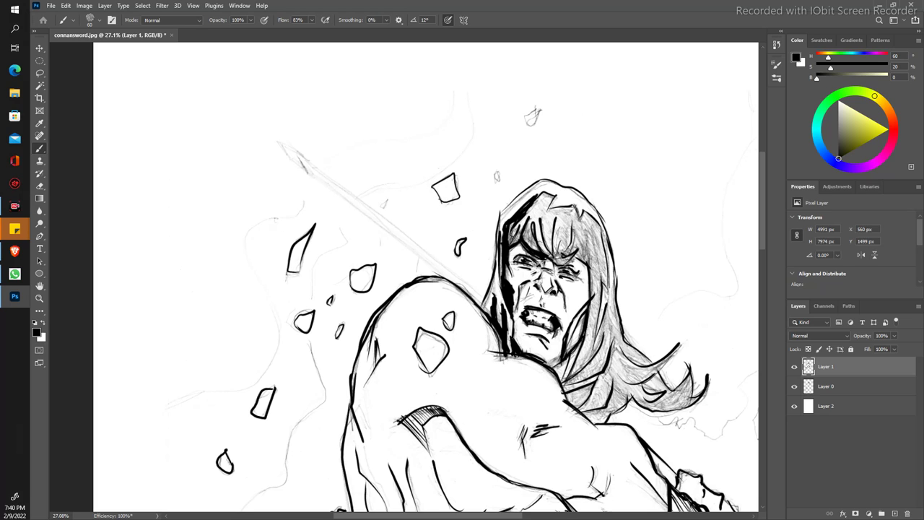
pyautogui.moveTo(499, 179); pyautogui.dragTo(497, 173)
pyautogui.moveTo(534, 110)
pyautogui.mouseDown()
pyautogui.moveTo(526, 129)
pyautogui.moveTo(542, 116)
pyautogui.moveTo(532, 124)
pyautogui.mouseUp()
pyautogui.moveTo(385, 208)
pyautogui.mouseDown()
pyautogui.moveTo(384, 200)
pyautogui.moveTo(386, 210)
pyautogui.mouseUp()
# Ink a rising smoke curve with curls and a hook curl to the right of the head.
pyautogui.press('z')
pyautogui.moveTo(312, 153)
pyautogui.mouseDown()
pyautogui.moveTo(273, 151)
pyautogui.moveTo(339, 151)
pyautogui.mouseUp()
pyautogui.press('b')
pyautogui.scroll(-1, 489, 276)
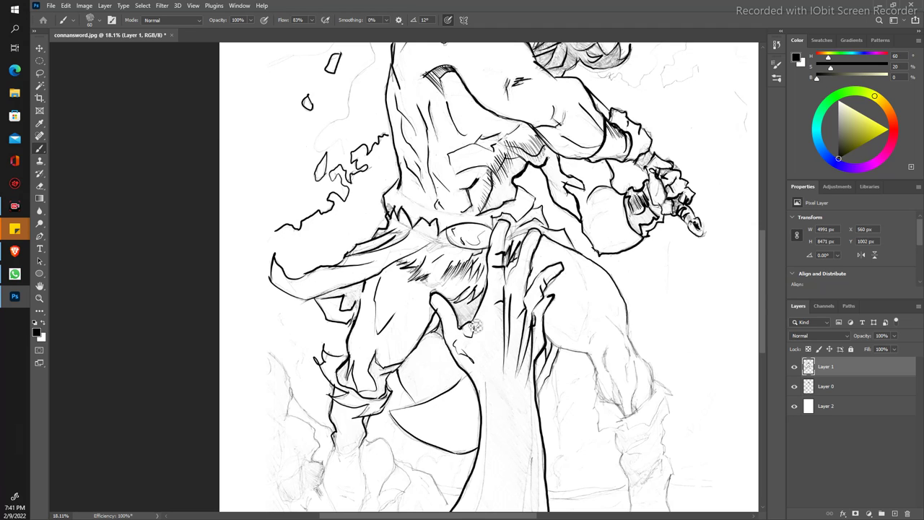
pyautogui.press('z')
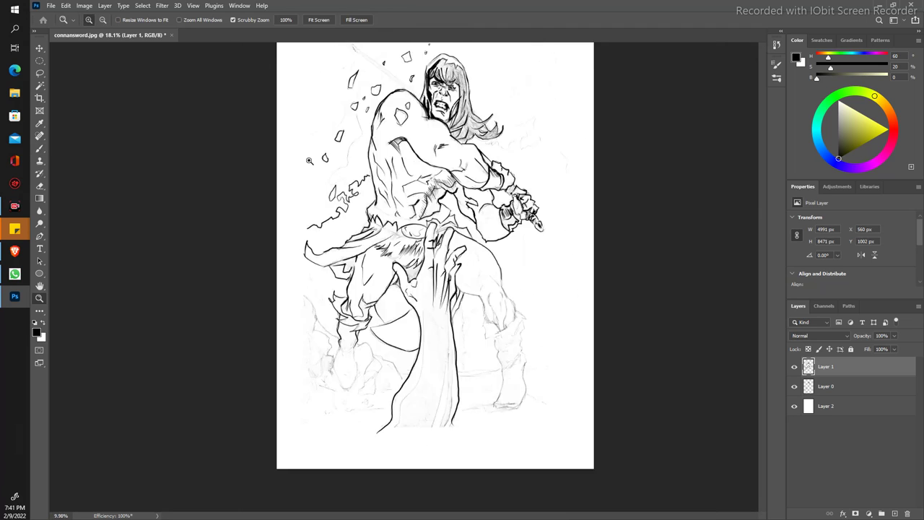
pyautogui.scroll(-5, 286, 145)
pyautogui.scroll(2, 291, 150)
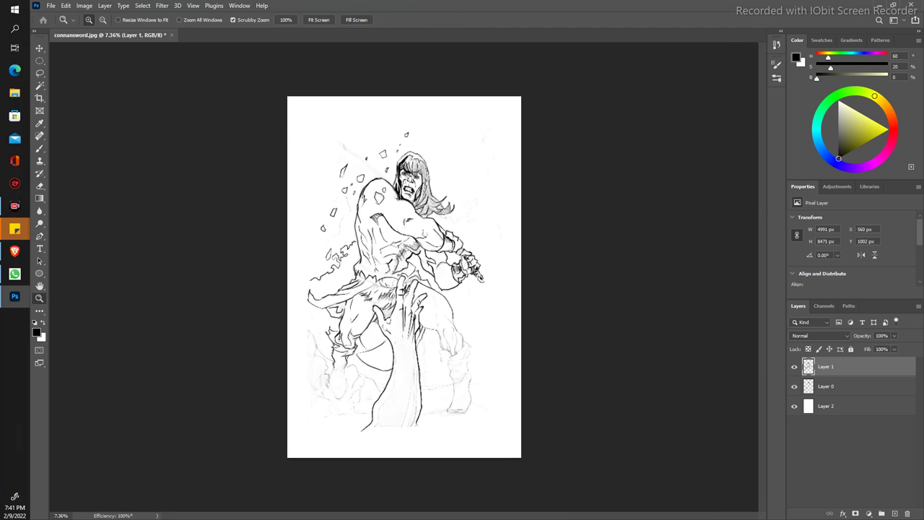
pyautogui.scroll(5, 289, 180)
pyautogui.press('b')
pyautogui.moveTo(280, 281); pyautogui.dragTo(317, 357)
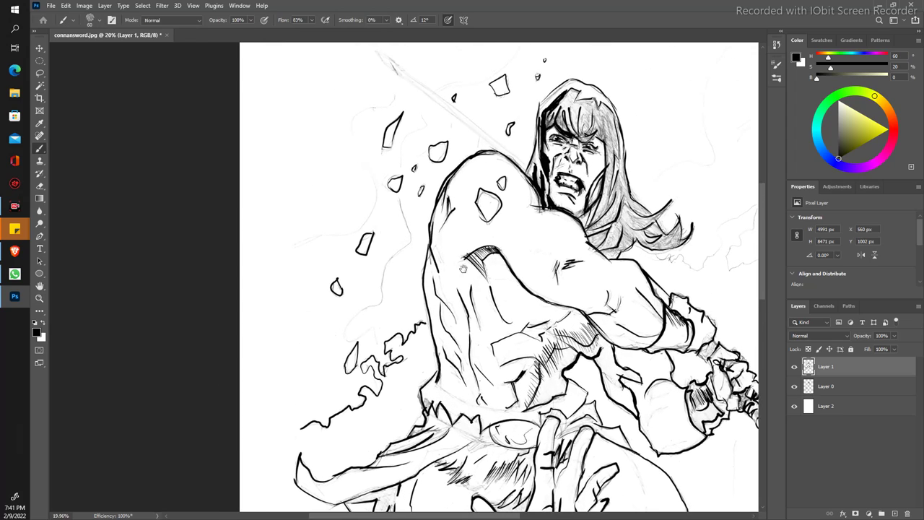
pyautogui.moveTo(433, 275)
pyautogui.mouseDown()
pyautogui.moveTo(289, 325)
pyautogui.moveTo(258, 377)
pyautogui.moveTo(291, 450)
pyautogui.mouseUp()
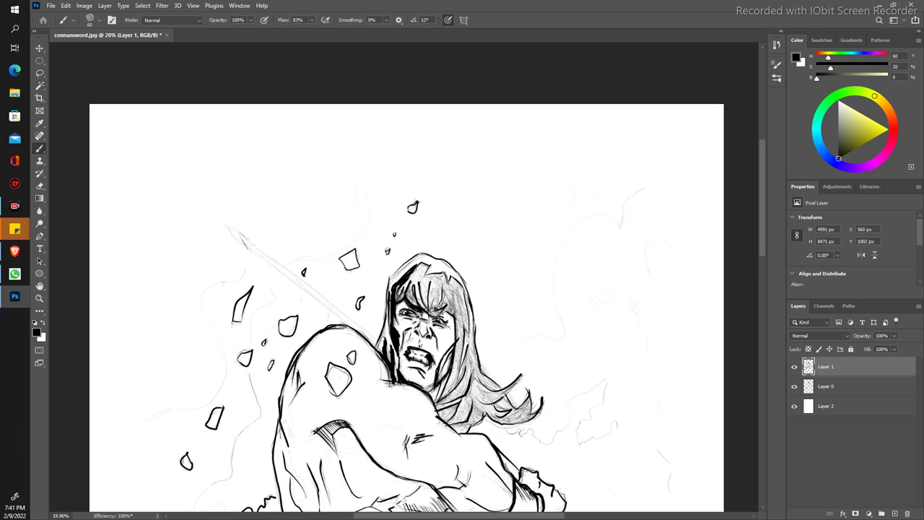
pyautogui.moveTo(504, 358); pyautogui.dragTo(655, 176)
pyautogui.moveTo(670, 237)
pyautogui.mouseDown()
pyautogui.moveTo(646, 250)
pyautogui.moveTo(653, 292)
pyautogui.moveTo(634, 304)
pyautogui.moveTo(642, 338)
pyautogui.mouseUp()
pyautogui.moveTo(582, 329); pyautogui.dragTo(606, 306)
# Add a faint stroke along the hair, then select Layer 0 and check its 100% opacity.
pyautogui.moveTo(372, 334)
pyautogui.mouseDown()
pyautogui.moveTo(431, 161)
pyautogui.moveTo(384, 147)
pyautogui.mouseUp()
pyautogui.moveTo(528, 231)
pyautogui.mouseDown()
pyautogui.moveTo(562, 248)
pyautogui.moveTo(584, 199)
pyautogui.moveTo(618, 180)
pyautogui.moveTo(618, 211)
pyautogui.moveTo(590, 245)
pyautogui.moveTo(629, 228)
pyautogui.moveTo(685, 272)
pyautogui.moveTo(712, 376)
pyautogui.mouseUp()
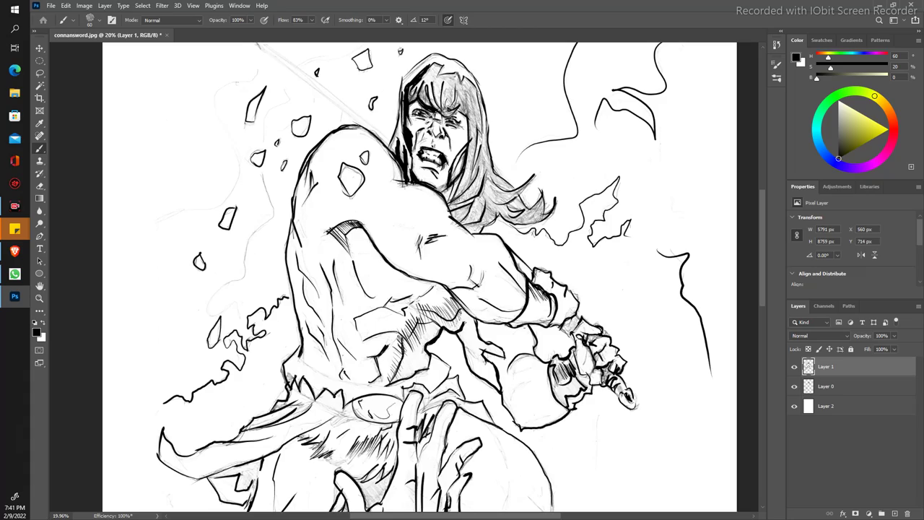
pyautogui.press('z')
pyautogui.moveTo(325, 225)
pyautogui.mouseDown()
pyautogui.moveTo(244, 140)
pyautogui.moveTo(283, 175)
pyautogui.moveTo(318, 180)
pyautogui.mouseUp()
pyautogui.press('b')
pyautogui.moveTo(340, 303)
pyautogui.mouseDown()
pyautogui.moveTo(245, 189)
pyautogui.moveTo(209, 233)
pyautogui.moveTo(142, 267)
pyautogui.mouseUp()
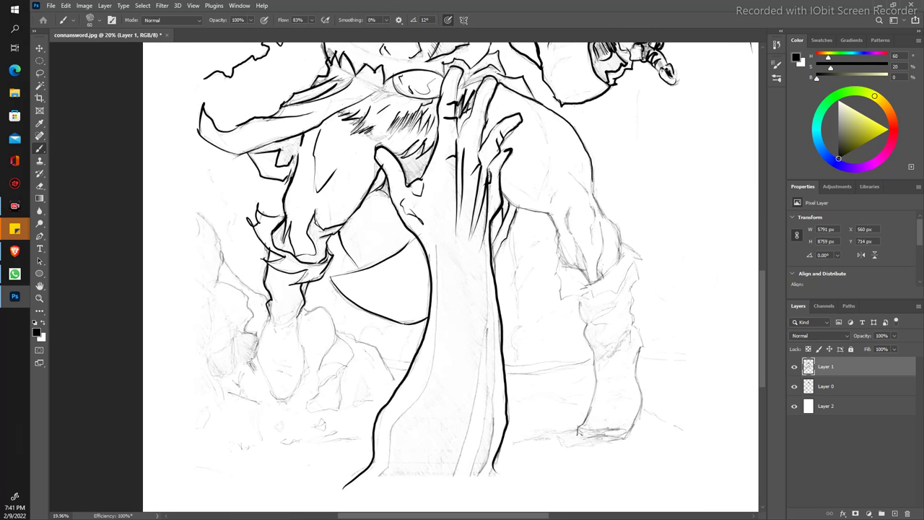
pyautogui.click(825, 388)
pyautogui.click(894, 336)
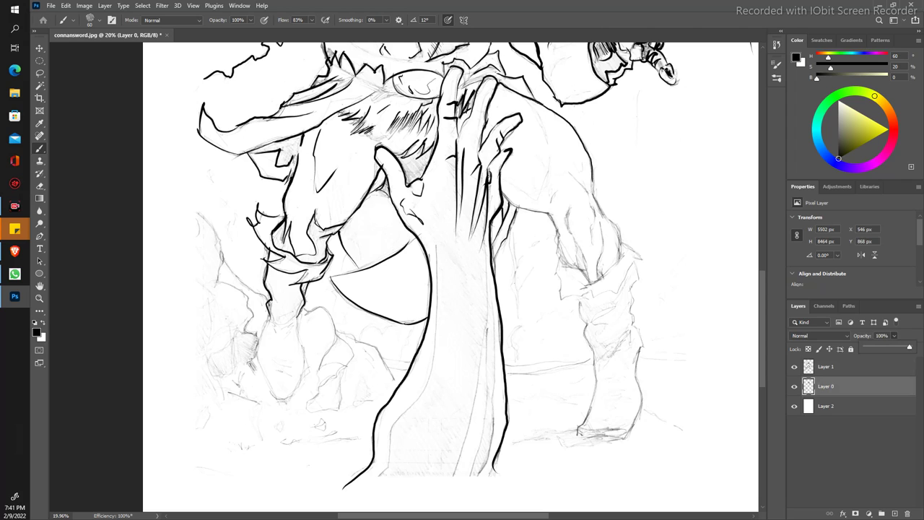
# Darken the right leg's pencil contour on Layer 0 with six strokes up toward the knee.
pyautogui.click(546, 133)
pyautogui.moveTo(541, 204)
pyautogui.mouseDown()
pyautogui.moveTo(548, 170)
pyautogui.moveTo(582, 164)
pyautogui.mouseUp()
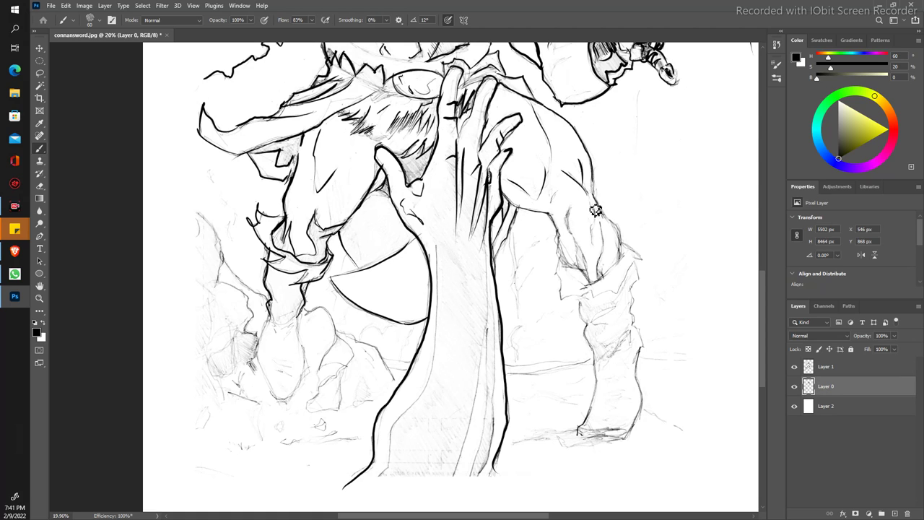
pyautogui.moveTo(599, 224); pyautogui.dragTo(589, 200)
pyautogui.moveTo(574, 235)
pyautogui.mouseDown()
pyautogui.moveTo(573, 212)
pyautogui.moveTo(572, 226)
pyautogui.mouseUp()
pyautogui.moveTo(579, 260); pyautogui.dragTo(581, 244)
pyautogui.moveTo(591, 277)
pyautogui.mouseDown()
pyautogui.moveTo(585, 249)
pyautogui.moveTo(602, 286)
pyautogui.moveTo(601, 214)
pyautogui.mouseUp()
pyautogui.moveTo(593, 247)
pyautogui.mouseDown()
pyautogui.moveTo(596, 224)
pyautogui.moveTo(611, 224)
pyautogui.moveTo(589, 164)
pyautogui.mouseUp()
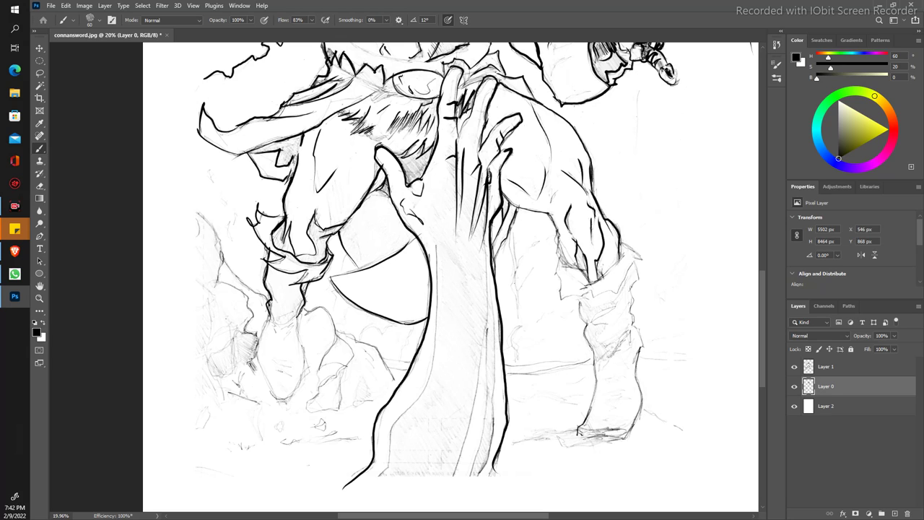
pyautogui.press('z')
pyautogui.moveTo(428, 239)
pyautogui.mouseDown()
pyautogui.moveTo(352, 186)
pyautogui.moveTo(364, 173)
pyautogui.mouseUp()
pyautogui.click(320, 20)
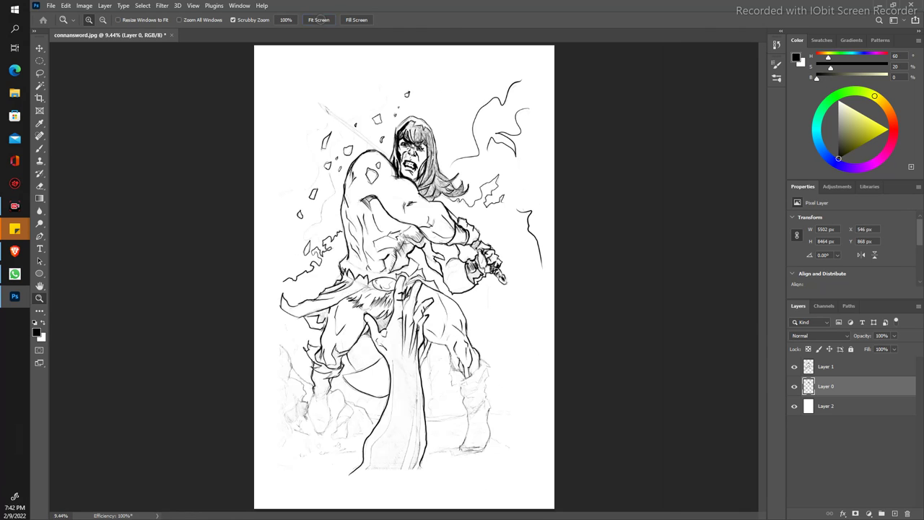
pyautogui.press('b')
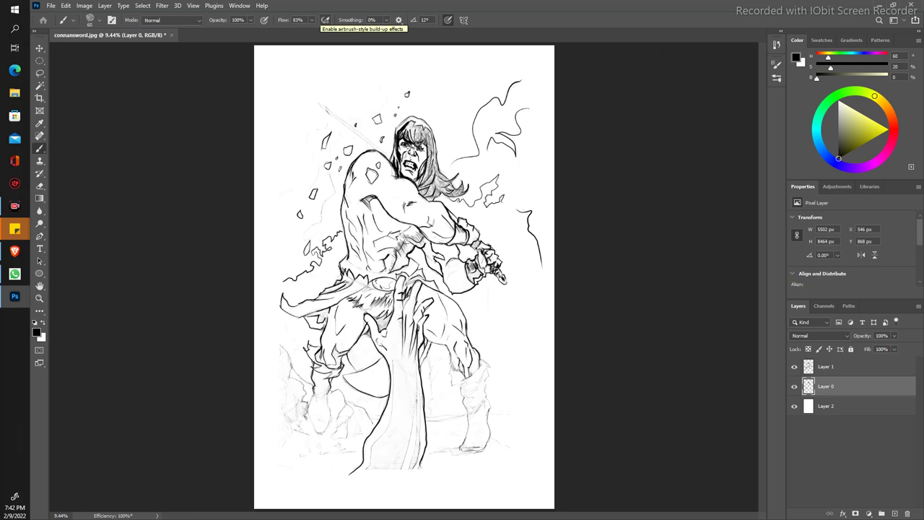
pyautogui.scroll(-3, 289, 221)
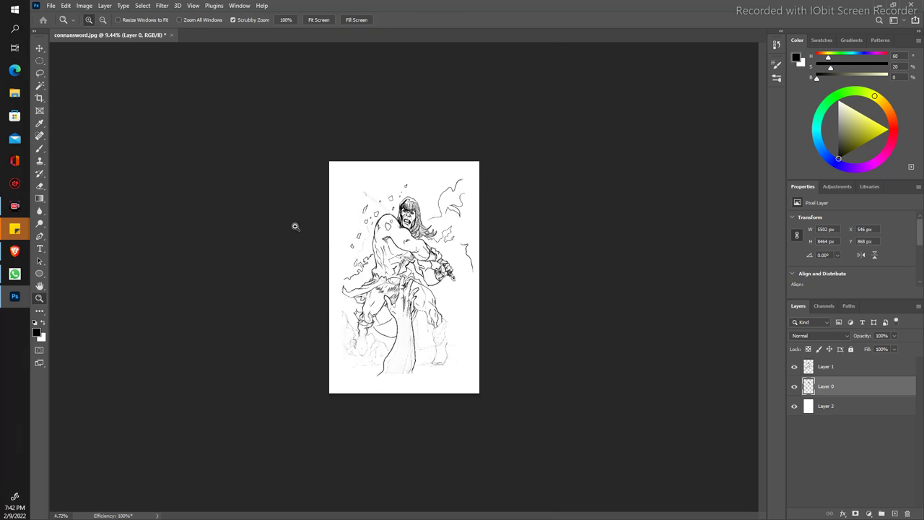
# Shade the sword hilt solid black.
pyautogui.scroll(5, 289, 220)
pyautogui.moveTo(248, 208); pyautogui.dragTo(331, 312)
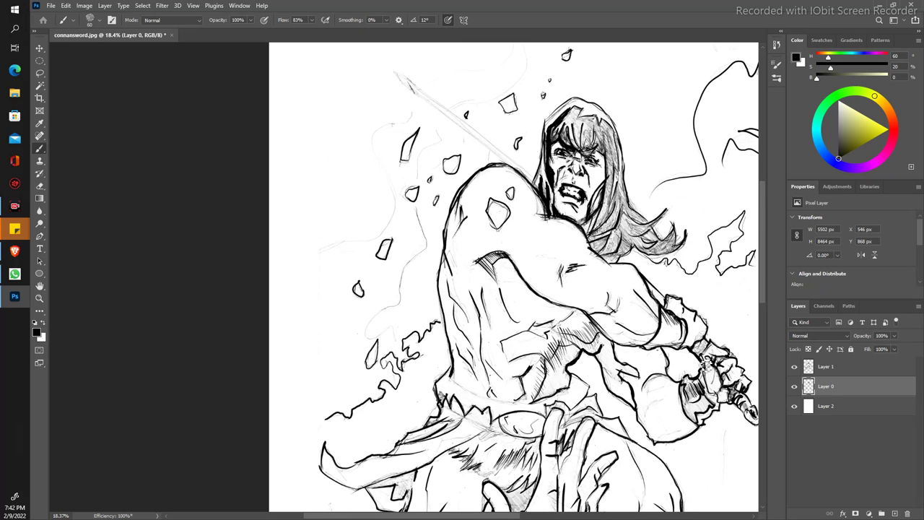
pyautogui.moveTo(704, 361); pyautogui.dragTo(702, 348)
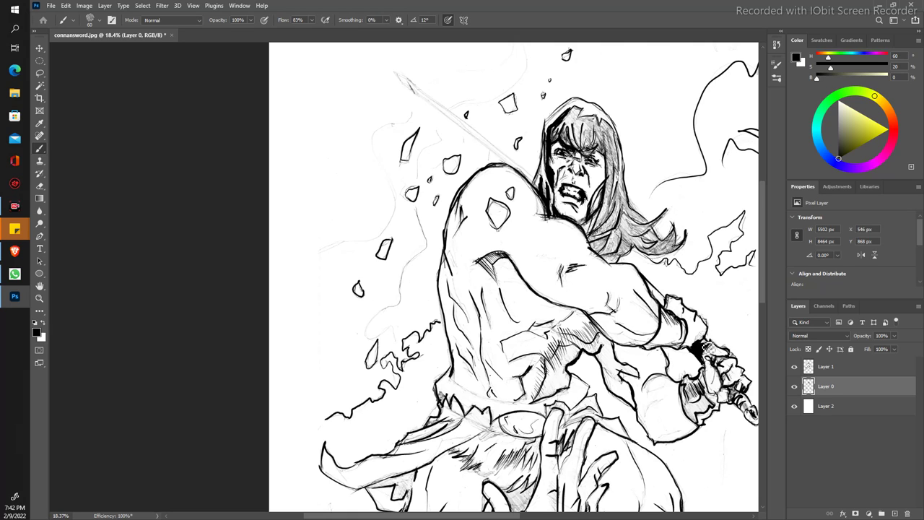
pyautogui.moveTo(736, 398); pyautogui.dragTo(722, 370)
# Ink both parallel edges of the sword blade rising behind the head.
pyautogui.moveTo(499, 156); pyautogui.dragTo(399, 78)
pyautogui.moveTo(534, 181); pyautogui.dragTo(406, 84)
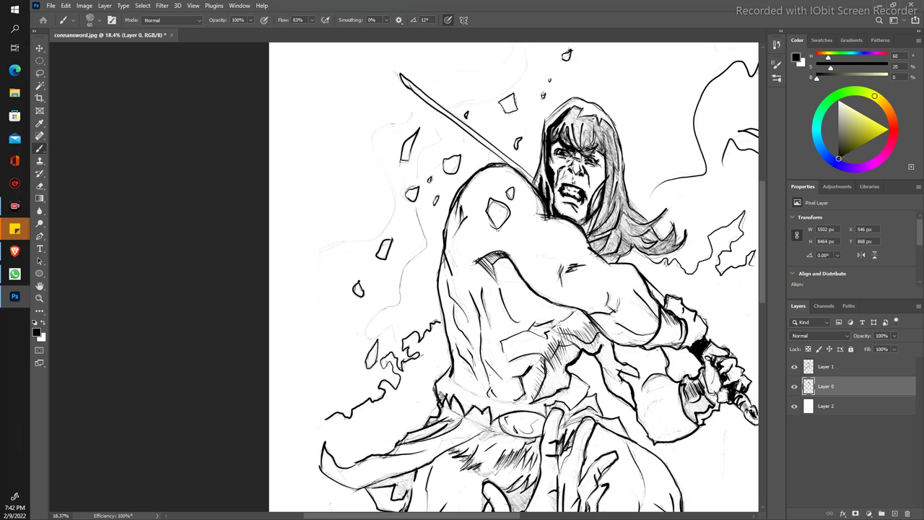
pyautogui.press('z')
pyautogui.moveTo(376, 166)
pyautogui.mouseDown()
pyautogui.moveTo(339, 155)
pyautogui.moveTo(376, 154)
pyautogui.mouseUp()
pyautogui.press('b')
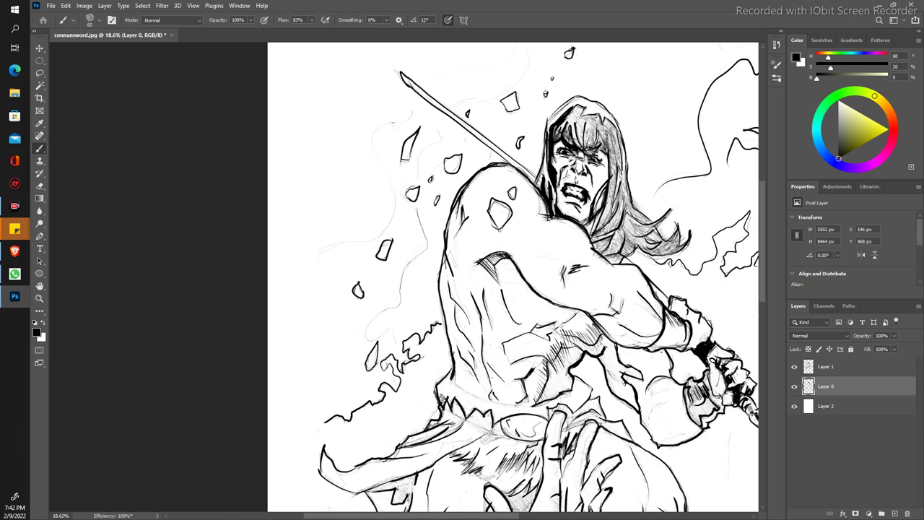
pyautogui.press('z')
pyautogui.moveTo(363, 220); pyautogui.dragTo(318, 177)
pyautogui.moveTo(349, 227); pyautogui.dragTo(448, 228)
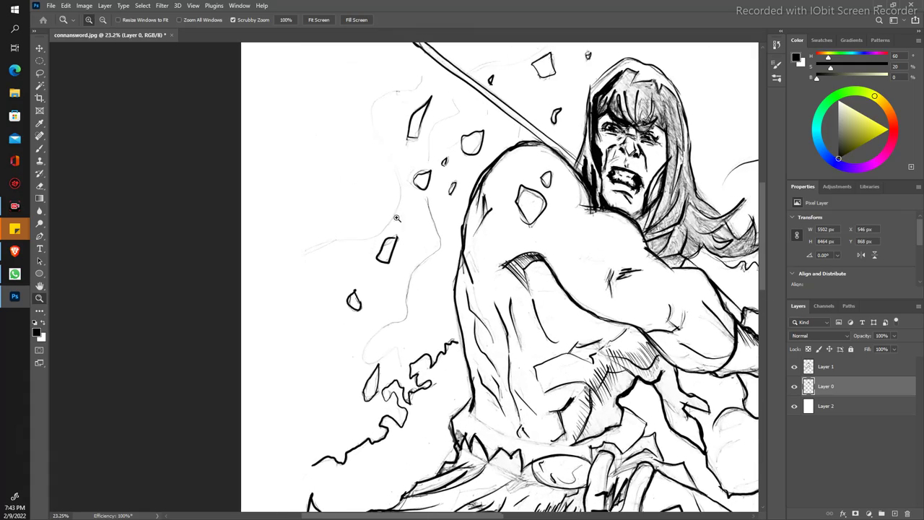
# Hatch dark ink strokes into the hair beside the jaw.
pyautogui.press('b')
pyautogui.moveTo(396, 217); pyautogui.dragTo(259, 268)
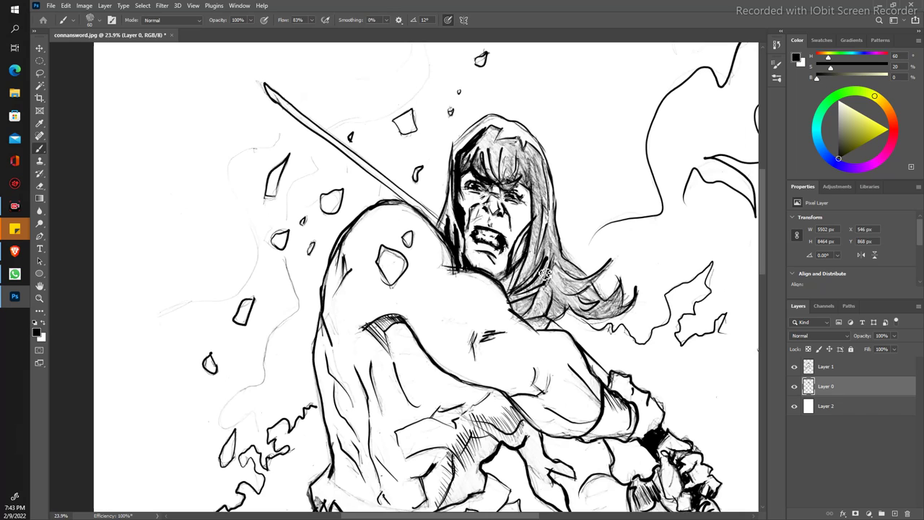
pyautogui.moveTo(554, 234); pyautogui.dragTo(527, 286)
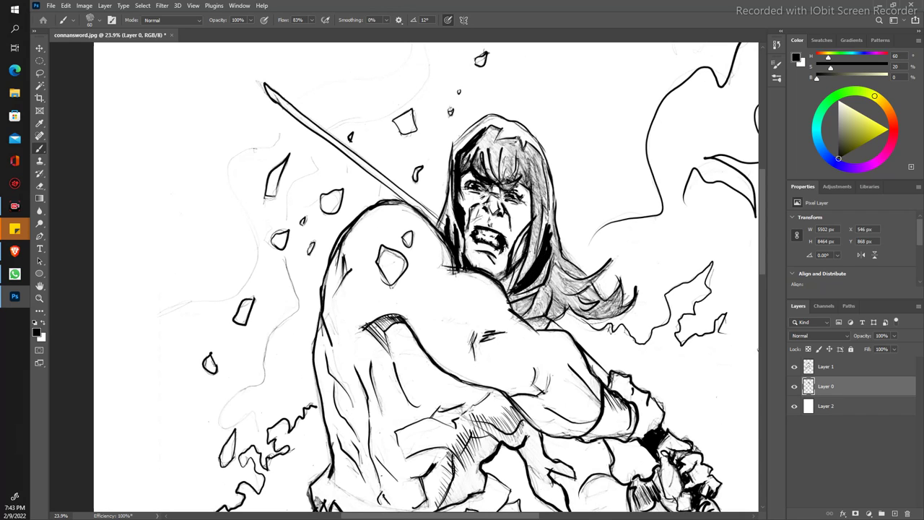
pyautogui.moveTo(539, 253); pyautogui.dragTo(522, 290)
pyautogui.moveTo(543, 249); pyautogui.dragTo(530, 276)
pyautogui.moveTo(550, 195); pyautogui.dragTo(534, 260)
pyautogui.moveTo(542, 214); pyautogui.dragTo(530, 263)
pyautogui.moveTo(536, 186)
pyautogui.mouseDown()
pyautogui.moveTo(538, 250)
pyautogui.moveTo(528, 280)
pyautogui.mouseUp()
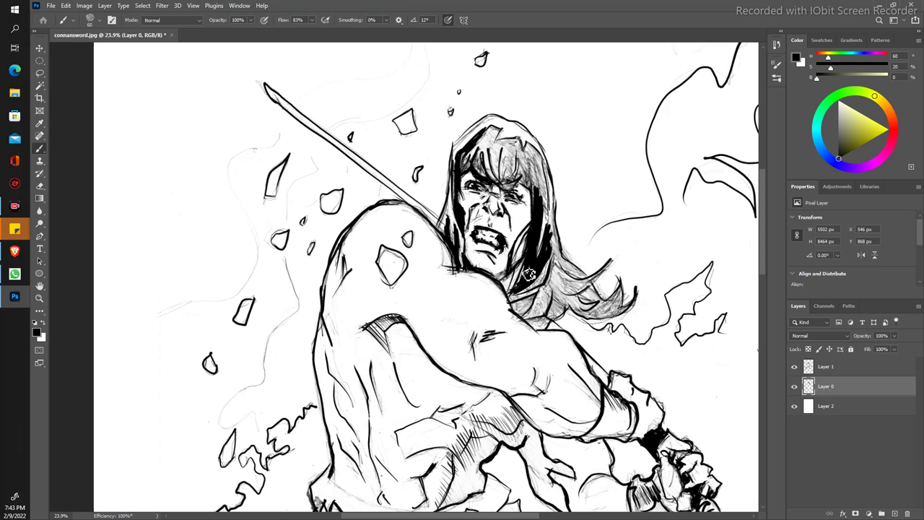
# Fill the hair at the right temple with black hatching.
pyautogui.moveTo(543, 175)
pyautogui.mouseDown()
pyautogui.moveTo(538, 213)
pyautogui.moveTo(533, 203)
pyautogui.moveTo(546, 217)
pyautogui.moveTo(540, 210)
pyautogui.mouseUp()
pyautogui.moveTo(540, 159)
pyautogui.mouseDown()
pyautogui.moveTo(550, 211)
pyautogui.moveTo(543, 168)
pyautogui.moveTo(549, 176)
pyautogui.mouseUp()
pyautogui.moveTo(521, 139); pyautogui.dragTo(537, 193)
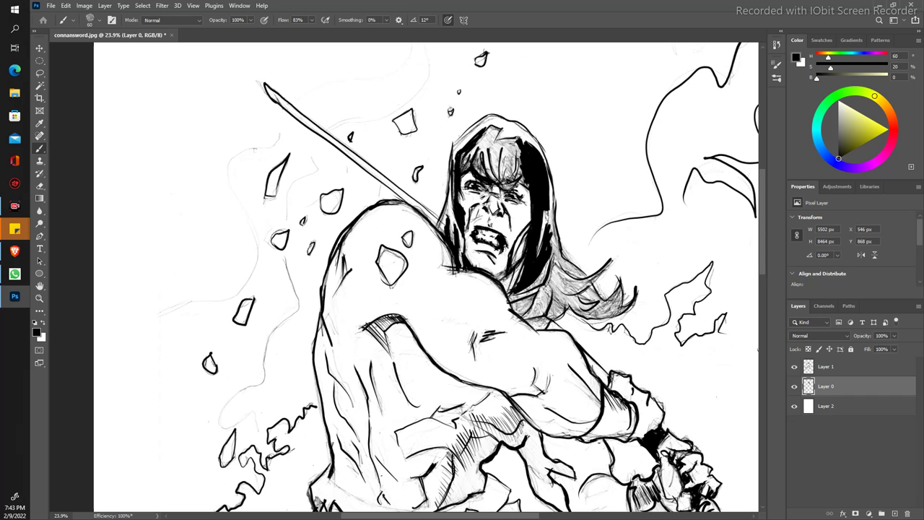
pyautogui.press('z')
pyautogui.moveTo(383, 230)
pyautogui.mouseDown()
pyautogui.moveTo(326, 230)
pyautogui.moveTo(313, 186)
pyautogui.moveTo(346, 185)
pyautogui.mouseUp()
pyautogui.press('b')
pyautogui.moveTo(338, 289); pyautogui.dragTo(350, 77)
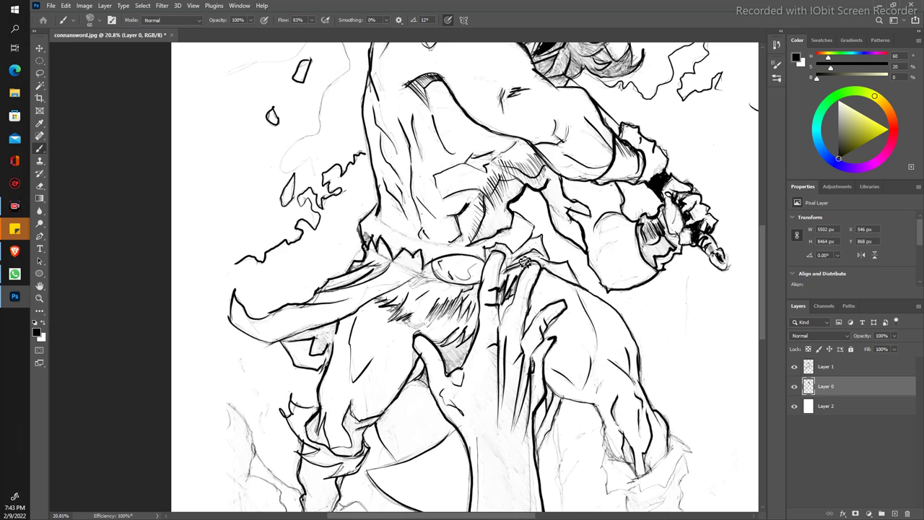
# On Layer 1, hatch two short dark strokes where the raised hand meets the leg.
pyautogui.press('e')
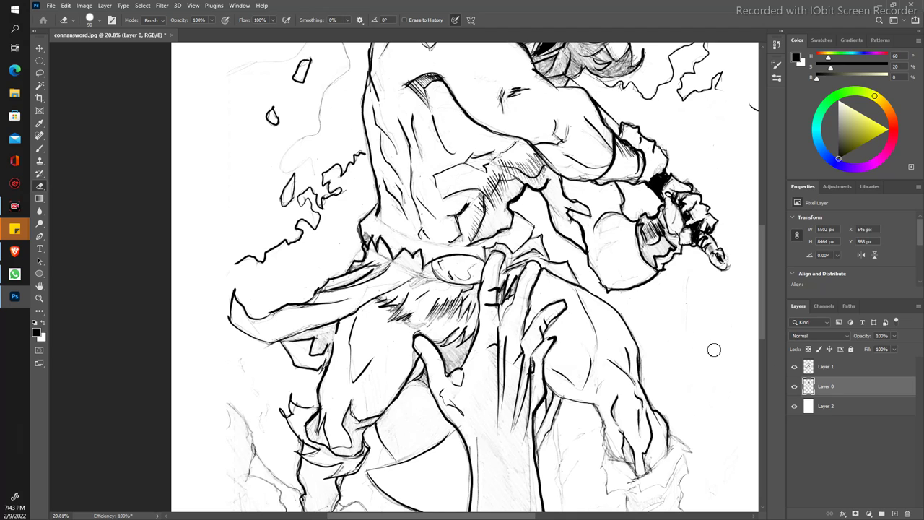
pyautogui.hotkey('alt', ']')
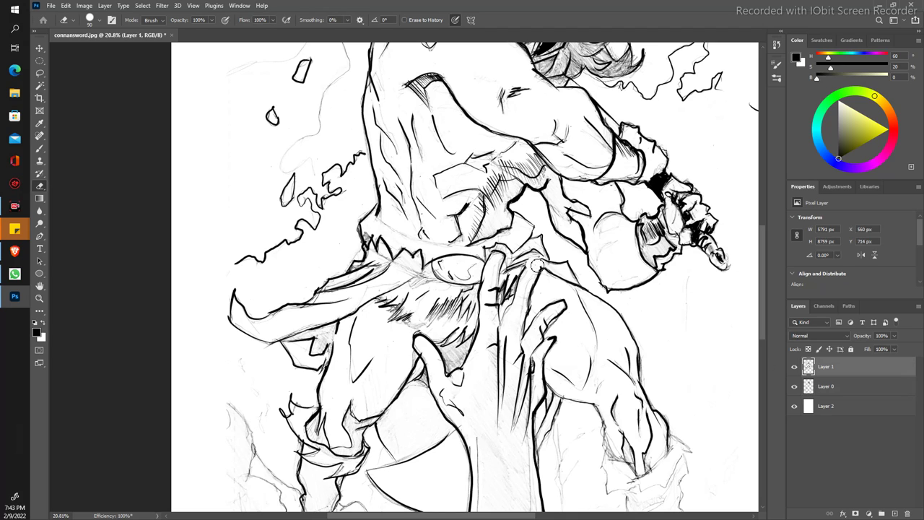
pyautogui.press('b')
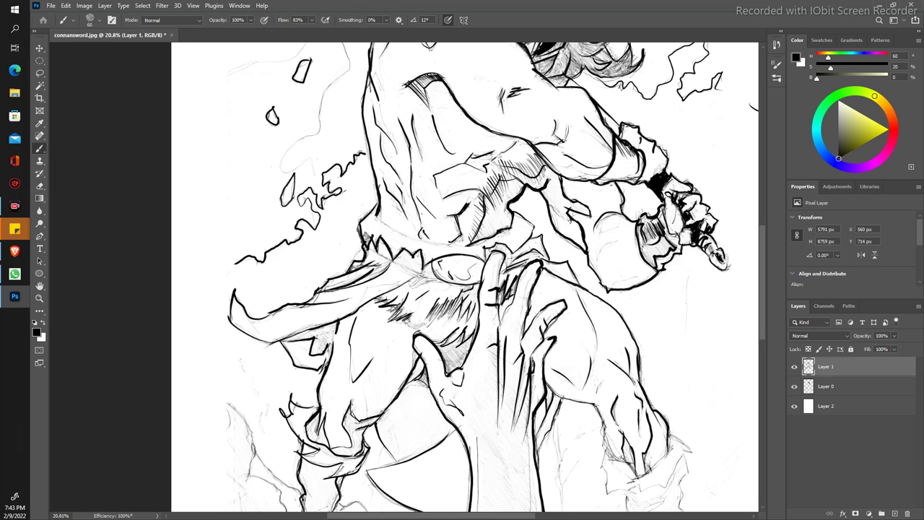
pyautogui.moveTo(507, 304)
pyautogui.mouseDown()
pyautogui.moveTo(524, 278)
pyautogui.moveTo(511, 290)
pyautogui.mouseUp()
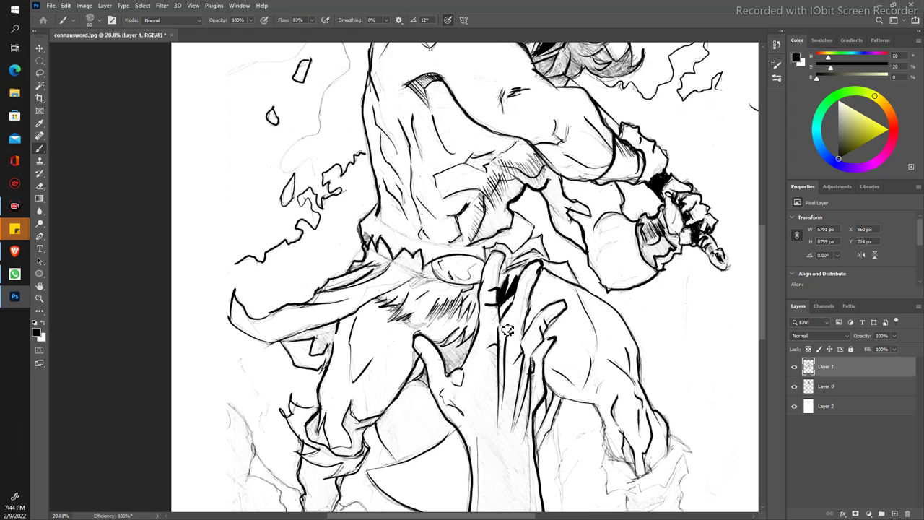
pyautogui.moveTo(515, 305); pyautogui.dragTo(523, 289)
# Ink smoke lines over the faint sketch beside and left of the figure.
pyautogui.press('z')
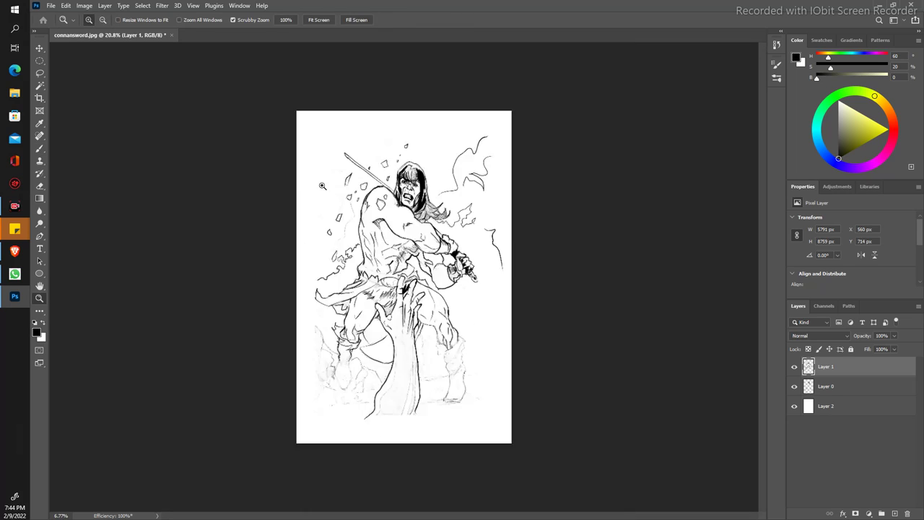
pyautogui.moveTo(390, 174)
pyautogui.mouseDown()
pyautogui.moveTo(329, 224)
pyautogui.moveTo(318, 200)
pyautogui.moveTo(333, 225)
pyautogui.mouseUp()
pyautogui.press('b')
pyautogui.moveTo(209, 282)
pyautogui.mouseDown()
pyautogui.moveTo(265, 311)
pyautogui.moveTo(213, 372)
pyautogui.mouseUp()
pyautogui.moveTo(223, 301); pyautogui.dragTo(298, 146)
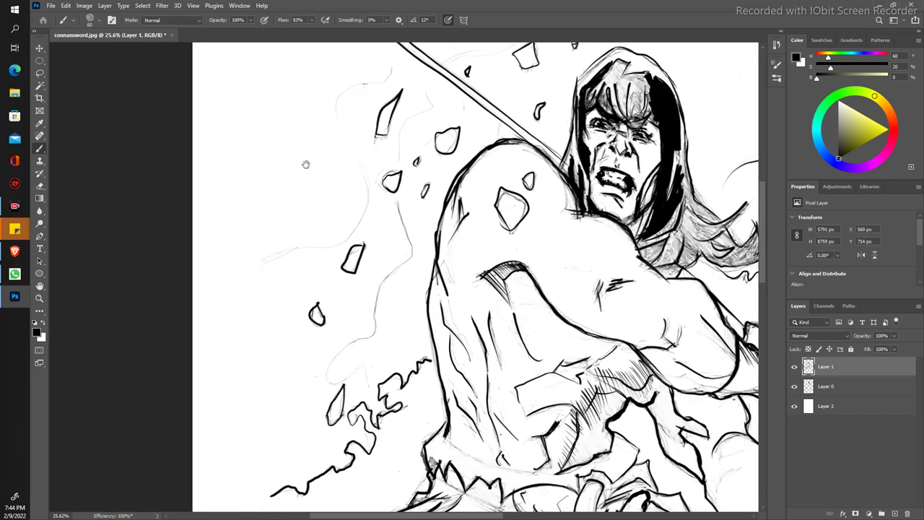
pyautogui.moveTo(403, 206); pyautogui.dragTo(374, 395)
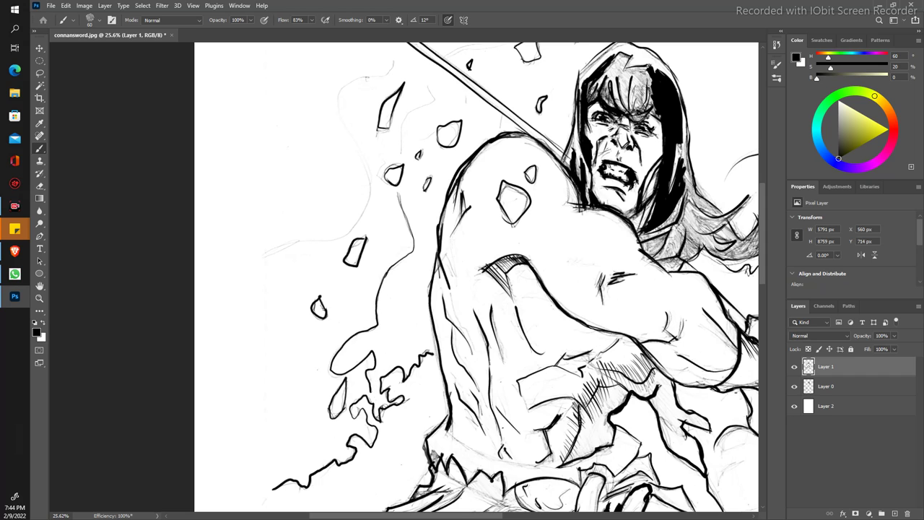
pyautogui.moveTo(255, 271)
pyautogui.mouseDown()
pyautogui.moveTo(319, 242)
pyautogui.moveTo(368, 168)
pyautogui.moveTo(340, 103)
pyautogui.mouseUp()
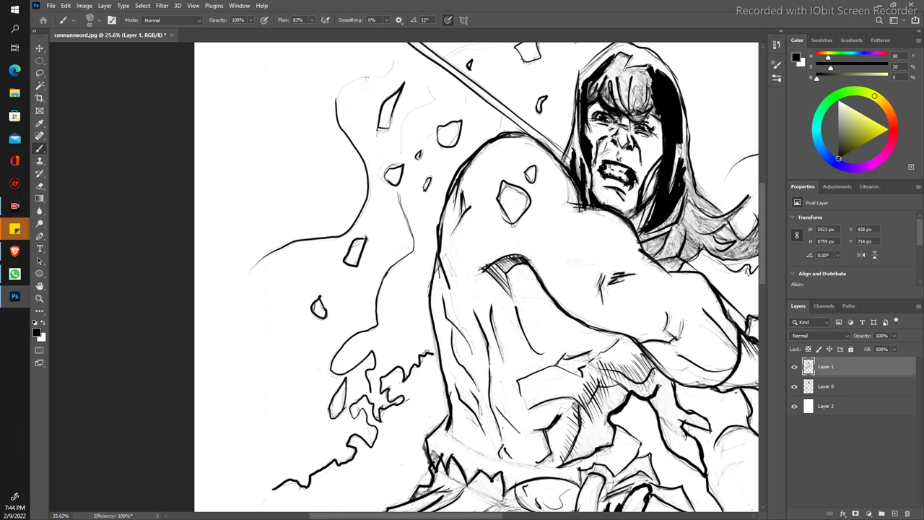
# Ink long smoke outlines curving up to the right above the head and join them.
pyautogui.moveTo(299, 158)
pyautogui.mouseDown()
pyautogui.moveTo(301, 322)
pyautogui.moveTo(354, 273)
pyautogui.mouseUp()
pyautogui.moveTo(362, 345); pyautogui.dragTo(391, 311)
pyautogui.moveTo(410, 275)
pyautogui.mouseDown()
pyautogui.moveTo(451, 265)
pyautogui.moveTo(517, 222)
pyautogui.moveTo(534, 124)
pyautogui.moveTo(605, 65)
pyautogui.mouseUp()
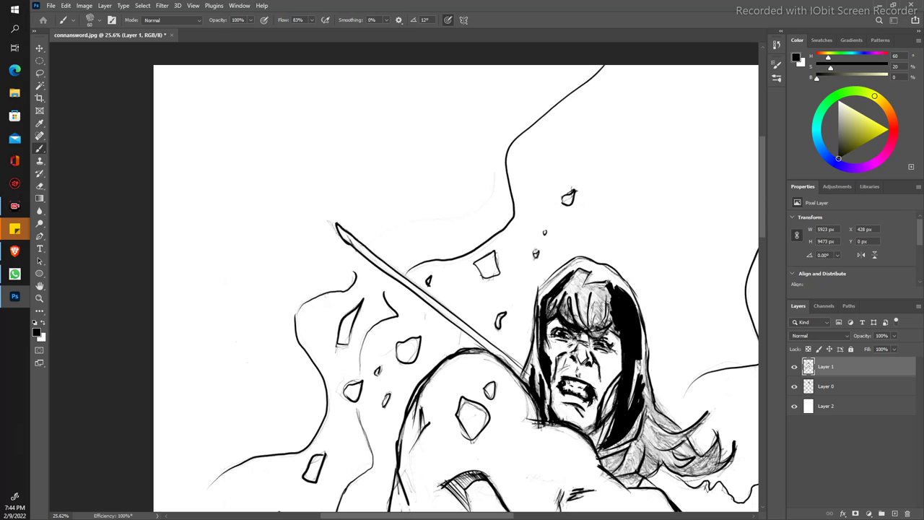
pyautogui.moveTo(355, 289)
pyautogui.mouseDown()
pyautogui.moveTo(354, 268)
pyautogui.moveTo(486, 214)
pyautogui.moveTo(493, 149)
pyautogui.moveTo(562, 65)
pyautogui.mouseUp()
pyautogui.press('z')
pyautogui.moveTo(300, 221)
pyautogui.mouseDown()
pyautogui.moveTo(264, 142)
pyautogui.moveTo(303, 210)
pyautogui.mouseUp()
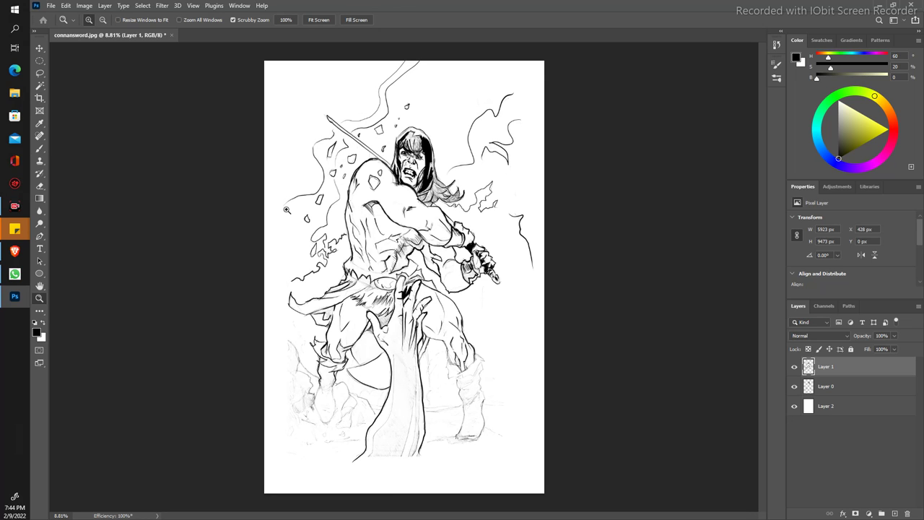
pyautogui.moveTo(309, 259)
pyautogui.mouseDown()
pyautogui.moveTo(314, 243)
pyautogui.moveTo(325, 243)
pyautogui.mouseUp()
pyautogui.press('b')
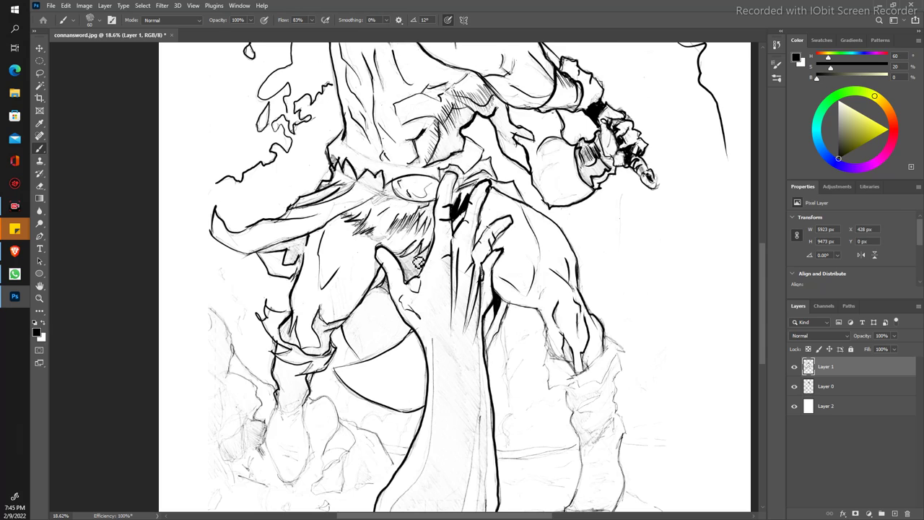
# Paint a dark shadow stroke along the raised hand's edge beside the leg.
pyautogui.moveTo(429, 249)
pyautogui.mouseDown()
pyautogui.moveTo(414, 283)
pyautogui.moveTo(430, 253)
pyautogui.moveTo(410, 283)
pyautogui.moveTo(426, 259)
pyautogui.moveTo(410, 276)
pyautogui.moveTo(416, 250)
pyautogui.moveTo(397, 259)
pyautogui.mouseUp()
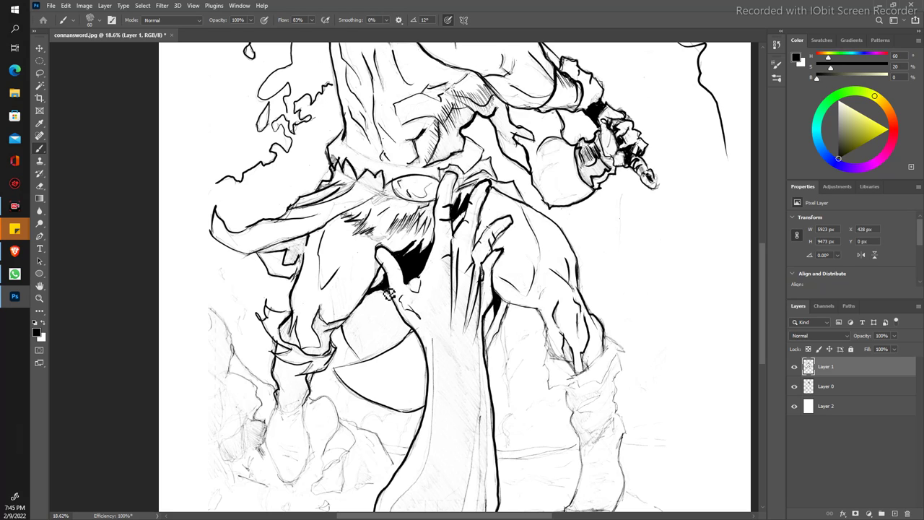
pyautogui.press('z')
pyautogui.moveTo(433, 289)
pyautogui.mouseDown()
pyautogui.moveTo(233, 118)
pyautogui.moveTo(274, 119)
pyautogui.mouseUp()
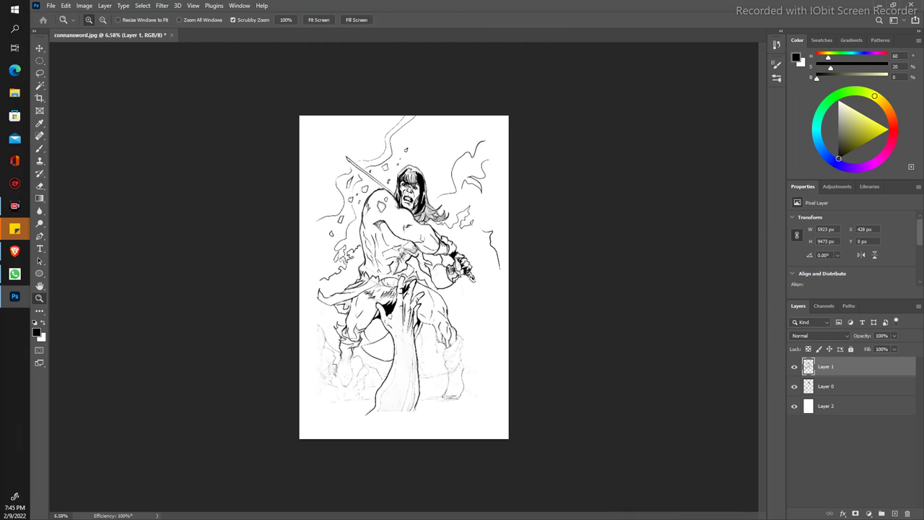
# Hatch the fur loincloth below the belt, extending the strokes to the right.
pyautogui.moveTo(255, 199)
pyautogui.mouseDown()
pyautogui.moveTo(274, 199)
pyautogui.moveTo(250, 184)
pyautogui.moveTo(303, 188)
pyautogui.moveTo(245, 213)
pyautogui.moveTo(197, 133)
pyautogui.mouseUp()
pyautogui.press('b')
pyautogui.moveTo(449, 323)
pyautogui.mouseDown()
pyautogui.moveTo(423, 324)
pyautogui.moveTo(433, 311)
pyautogui.moveTo(450, 319)
pyautogui.moveTo(473, 296)
pyautogui.moveTo(465, 323)
pyautogui.mouseUp()
pyautogui.moveTo(497, 276); pyautogui.dragTo(475, 323)
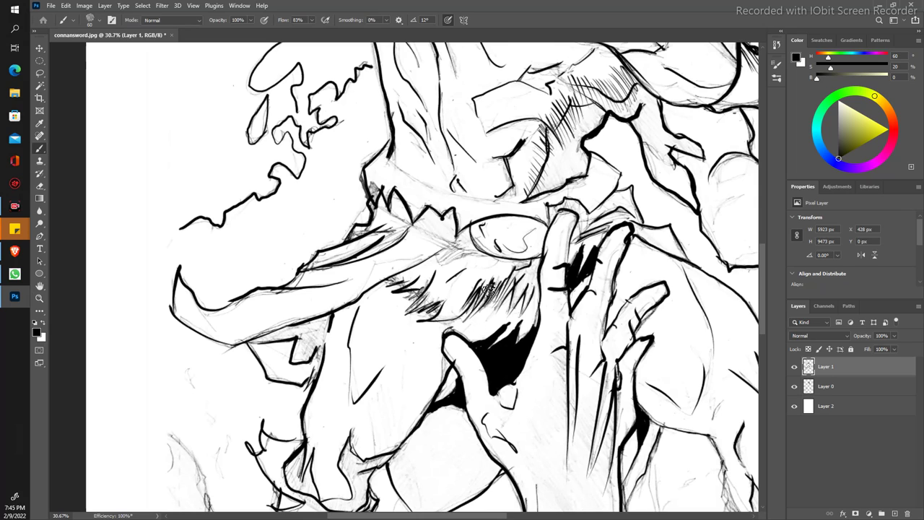
pyautogui.moveTo(506, 286)
pyautogui.mouseDown()
pyautogui.moveTo(492, 311)
pyautogui.moveTo(498, 318)
pyautogui.moveTo(515, 299)
pyautogui.moveTo(507, 322)
pyautogui.mouseUp()
pyautogui.moveTo(539, 281)
pyautogui.mouseDown()
pyautogui.moveTo(530, 306)
pyautogui.moveTo(534, 340)
pyautogui.moveTo(522, 335)
pyautogui.mouseUp()
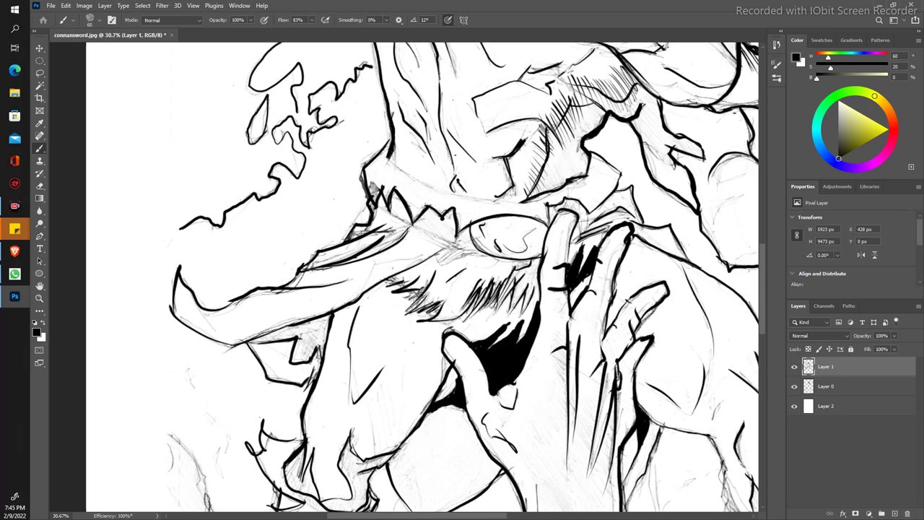
# Ink the flap and belt's jagged zigzag edge and hatch inside each tooth.
pyautogui.moveTo(244, 345)
pyautogui.mouseDown()
pyautogui.moveTo(366, 296)
pyautogui.moveTo(453, 247)
pyautogui.moveTo(482, 251)
pyautogui.mouseUp()
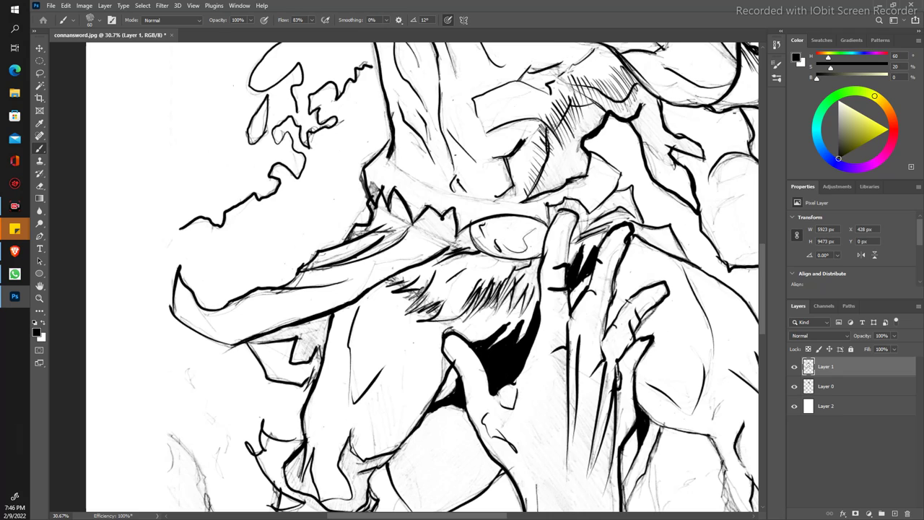
pyautogui.moveTo(381, 213); pyautogui.dragTo(470, 252)
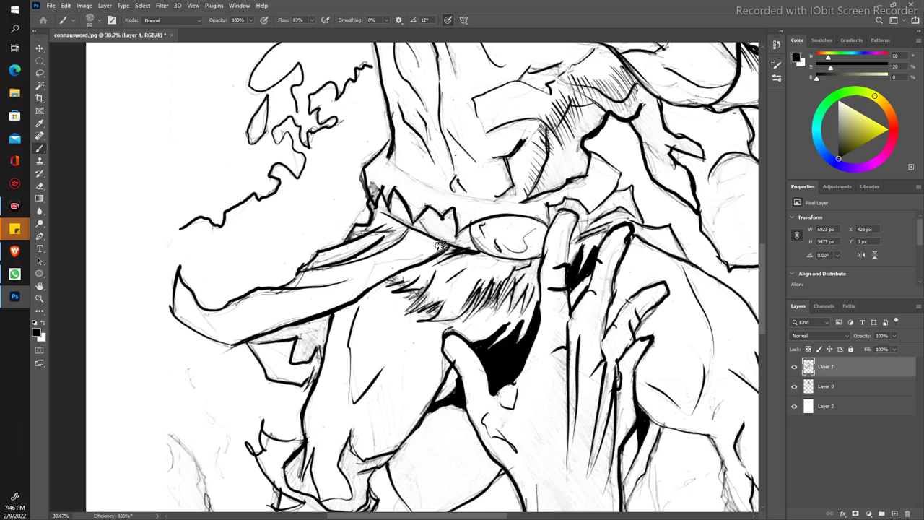
pyautogui.moveTo(433, 219)
pyautogui.mouseDown()
pyautogui.moveTo(451, 218)
pyautogui.moveTo(468, 239)
pyautogui.mouseUp()
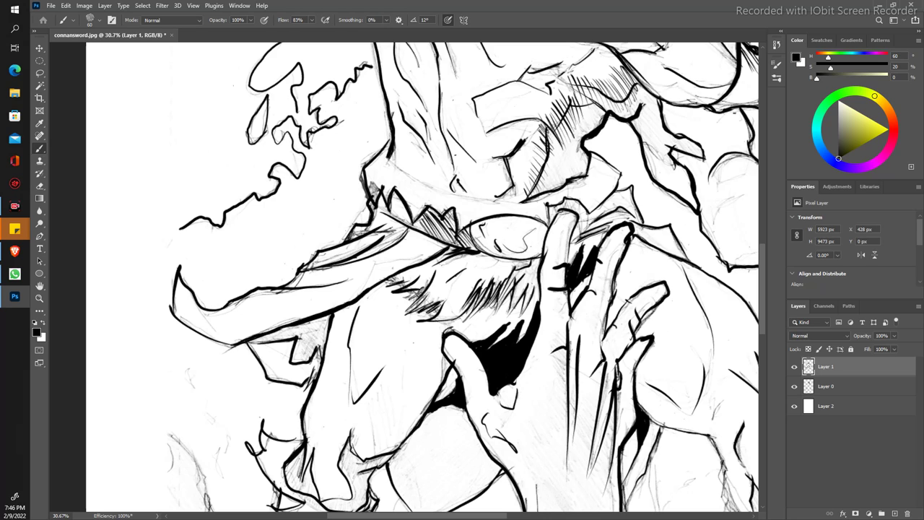
pyautogui.moveTo(434, 211); pyautogui.dragTo(426, 239)
pyautogui.moveTo(394, 205); pyautogui.dragTo(417, 226)
pyautogui.press('z')
pyautogui.moveTo(300, 181)
pyautogui.mouseDown()
pyautogui.moveTo(268, 145)
pyautogui.moveTo(310, 145)
pyautogui.mouseUp()
pyautogui.press('b')
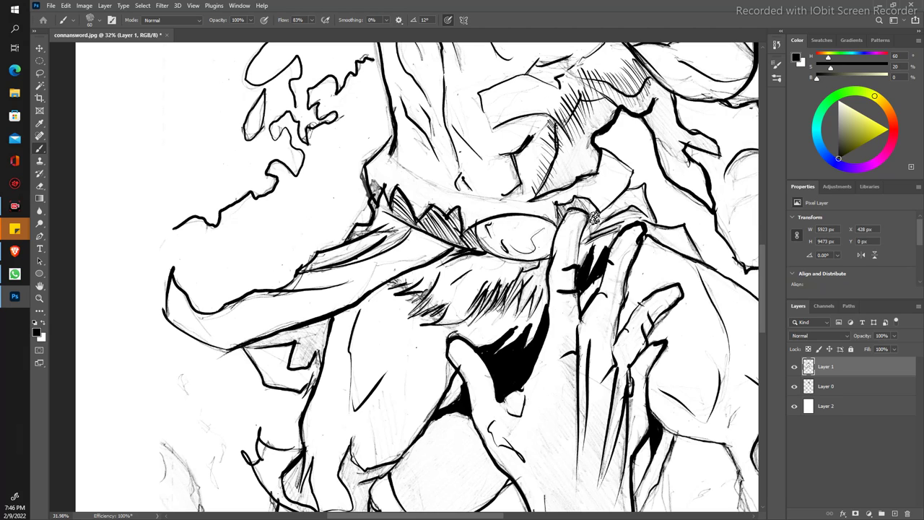
# Touch up the fingertip and ink contour lines above the belt and on the abdomen.
pyautogui.moveTo(575, 211); pyautogui.dragTo(586, 206)
pyautogui.press('z')
pyautogui.moveTo(364, 265)
pyautogui.mouseDown()
pyautogui.moveTo(311, 184)
pyautogui.moveTo(287, 182)
pyautogui.moveTo(555, 292)
pyautogui.mouseUp()
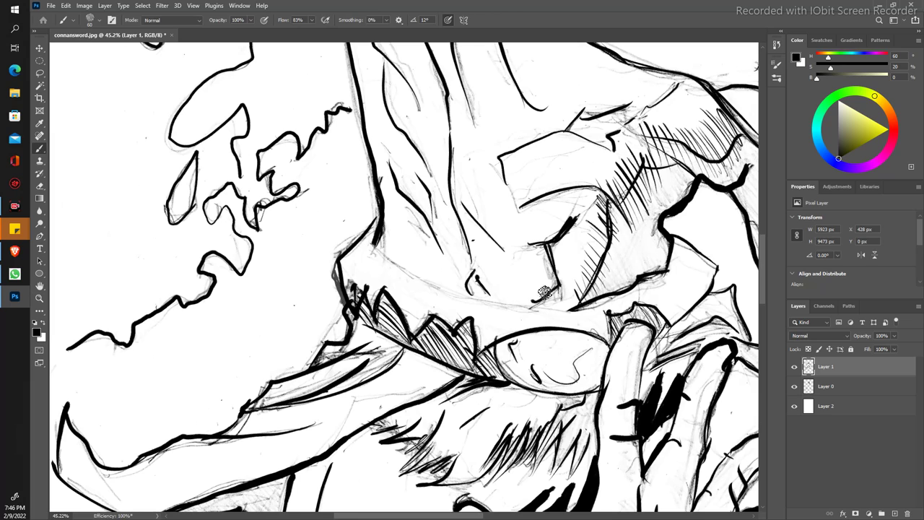
pyautogui.moveTo(470, 295); pyautogui.dragTo(571, 310)
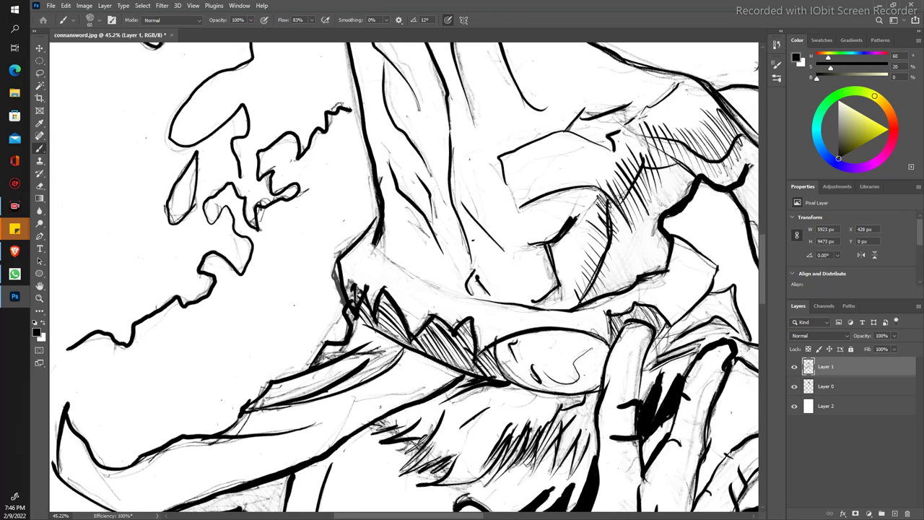
pyautogui.moveTo(477, 298)
pyautogui.mouseDown()
pyautogui.moveTo(366, 247)
pyautogui.moveTo(382, 224)
pyautogui.mouseUp()
pyautogui.press('z')
pyautogui.moveTo(262, 246); pyautogui.dragTo(234, 227)
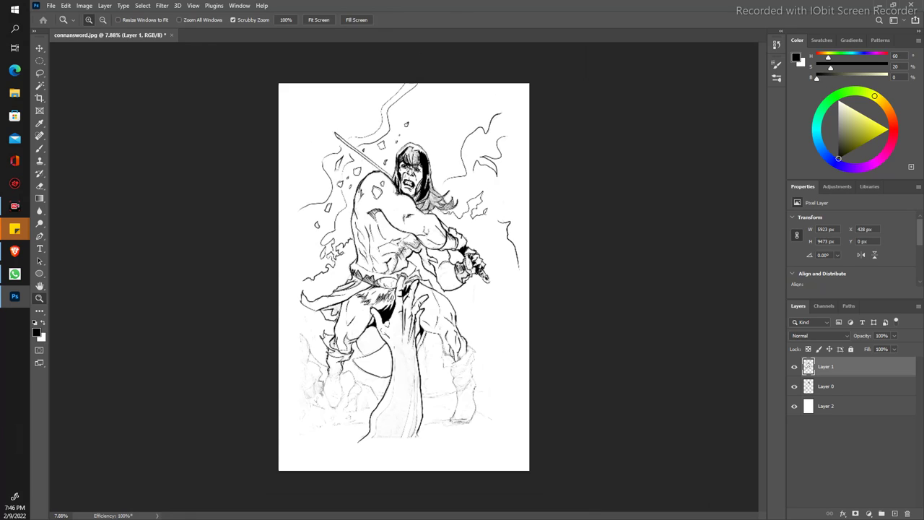
# Hatch the shadow on the torso beneath the arm.
pyautogui.moveTo(334, 284); pyautogui.dragTo(351, 256)
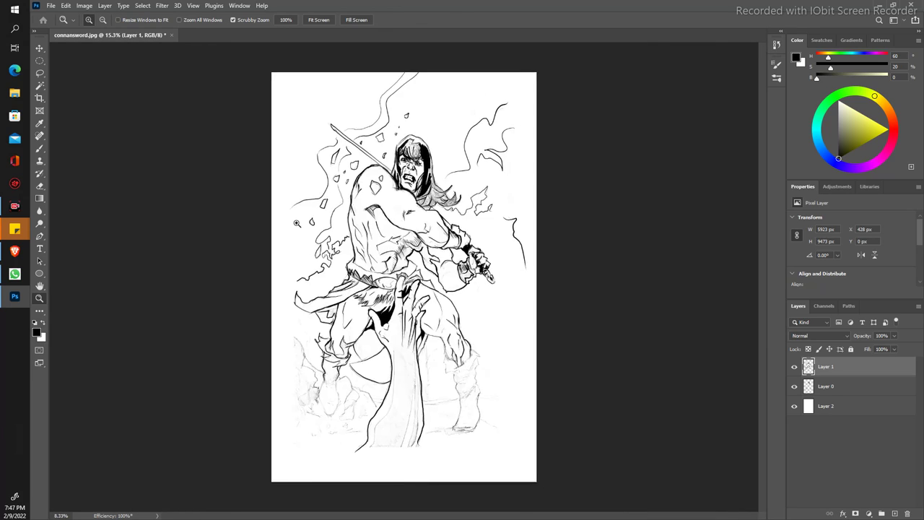
pyautogui.moveTo(327, 262); pyautogui.dragTo(350, 275)
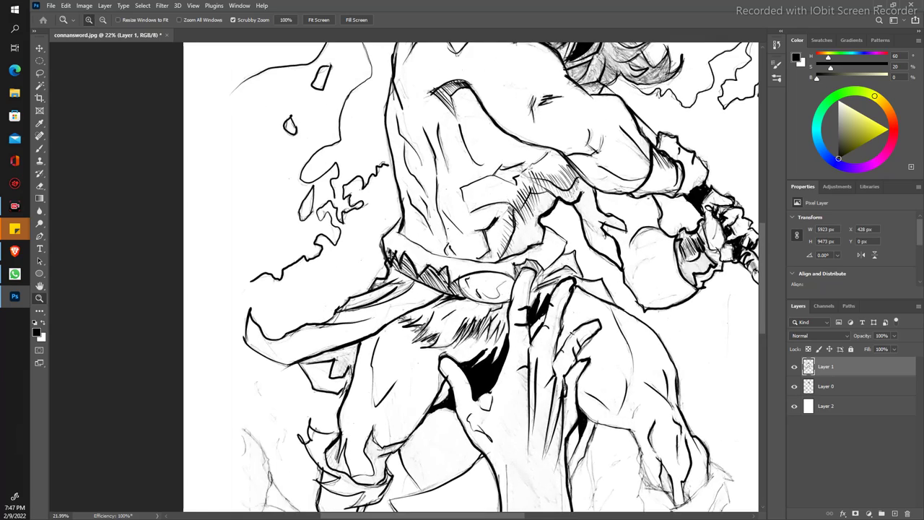
pyautogui.press('b')
pyautogui.moveTo(278, 309); pyautogui.dragTo(248, 366)
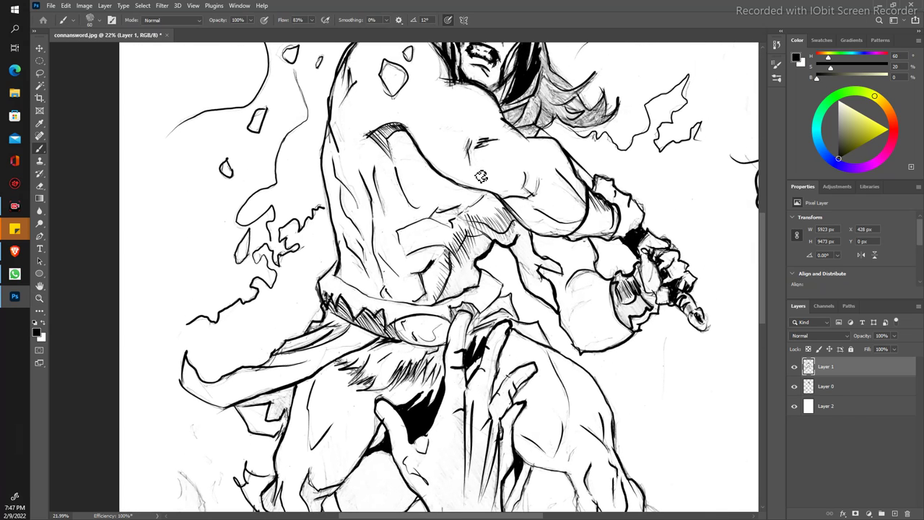
pyautogui.moveTo(486, 244); pyautogui.dragTo(460, 219)
# Select the shadow area under the arm with the Magic Wand and fill it black.
pyautogui.press('w')
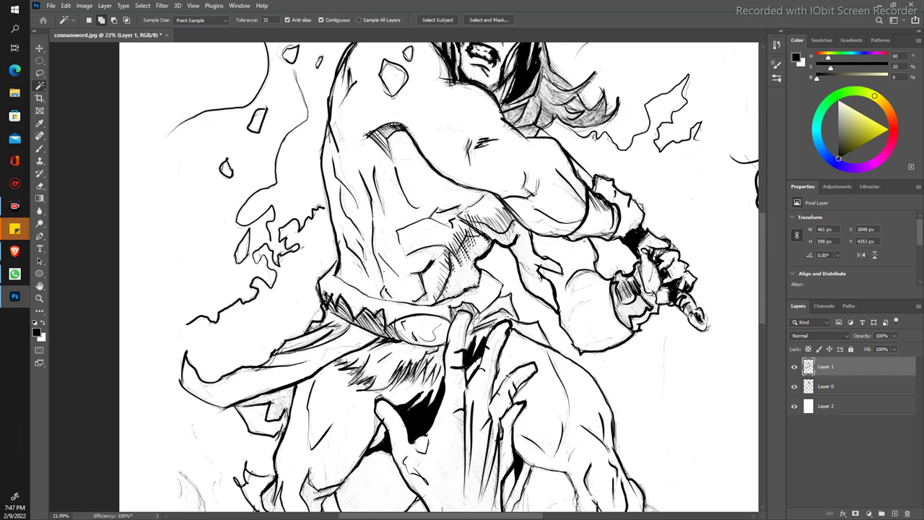
pyautogui.click(65, 5)
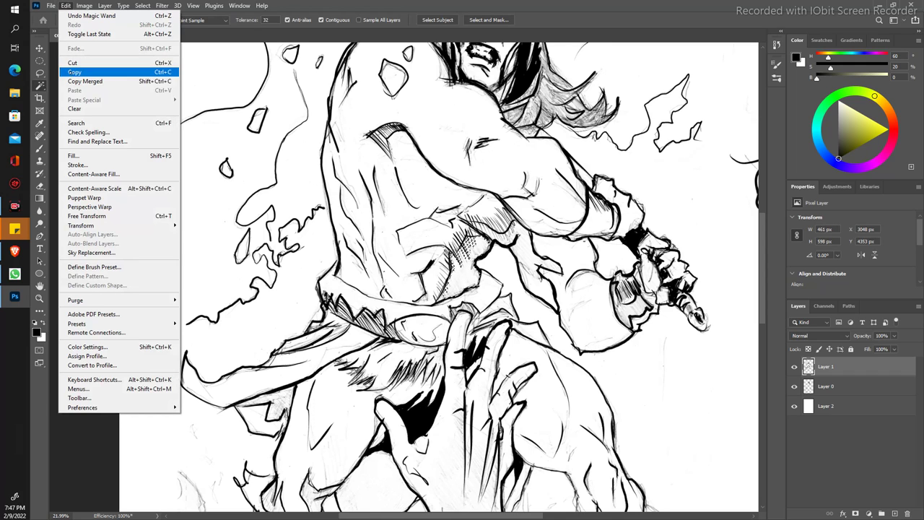
pyautogui.click(80, 155)
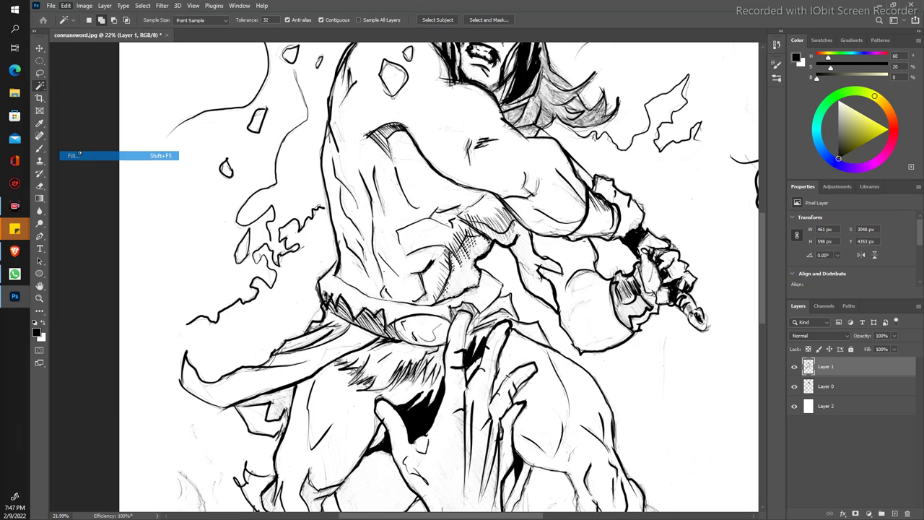
pyautogui.click(523, 135)
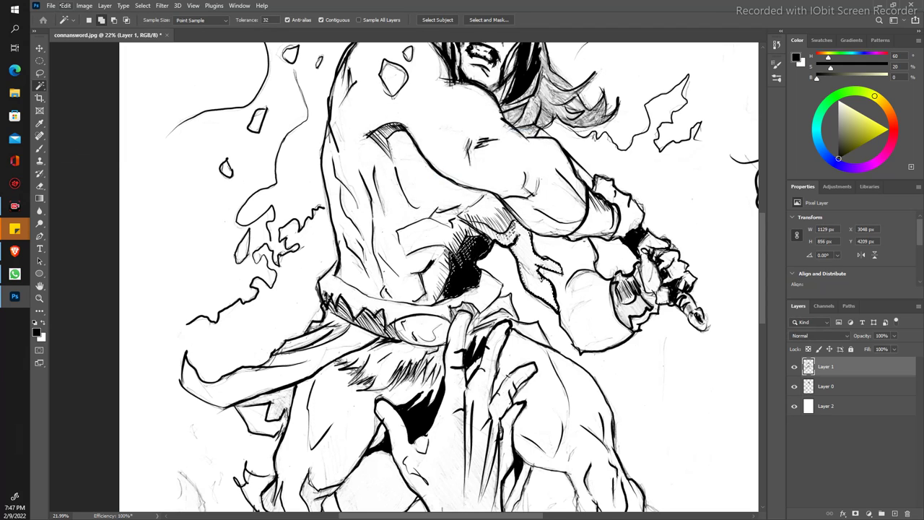
pyautogui.click(66, 6)
pyautogui.click(73, 155)
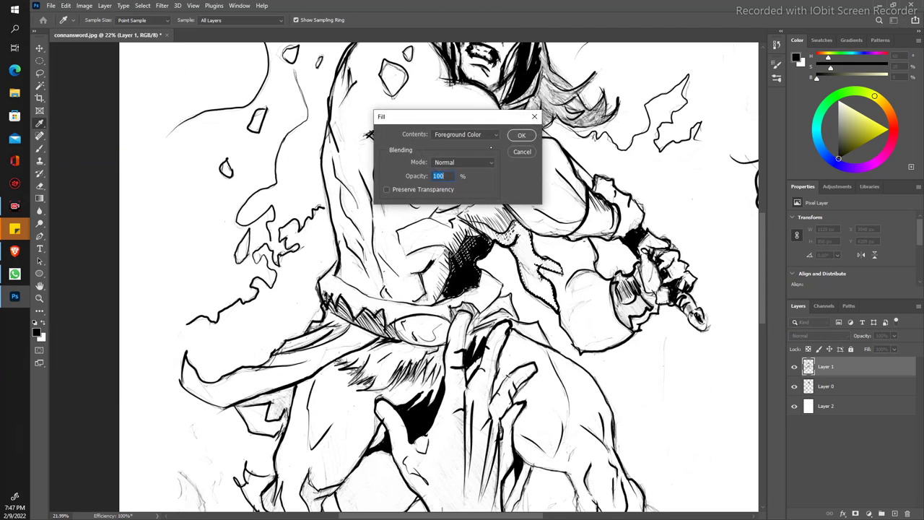
pyautogui.click(521, 135)
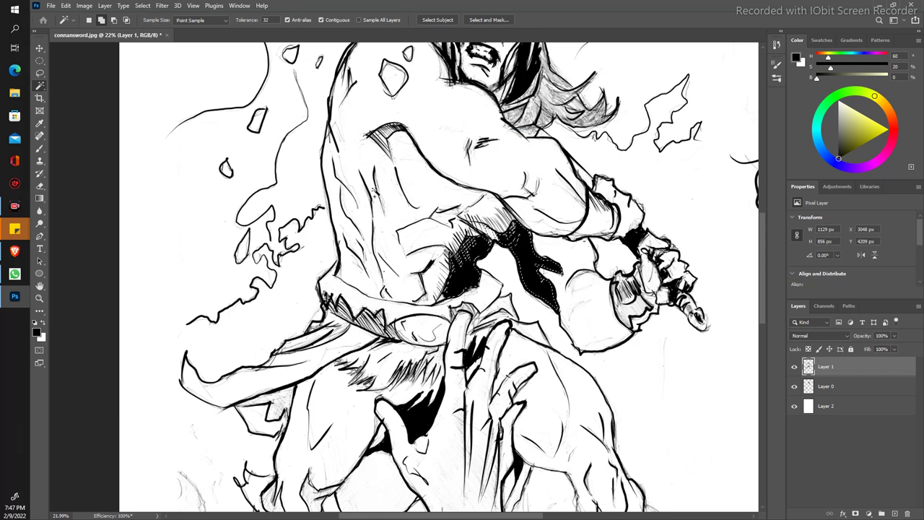
# Repeat the black fill on the torso shadow and deselect.
pyautogui.click(65, 5)
pyautogui.click(79, 156)
pyautogui.click(522, 135)
pyautogui.hotkey('ctrl', 'd')
pyautogui.press('z')
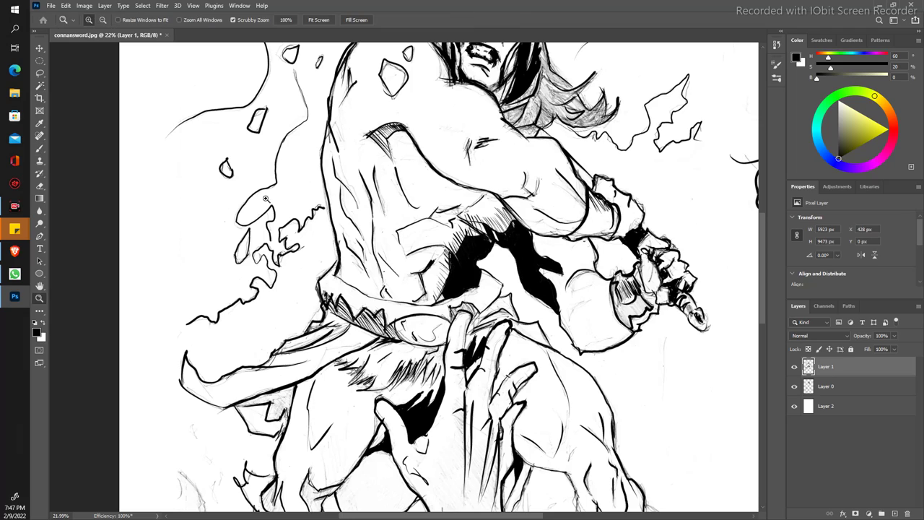
pyautogui.moveTo(267, 199); pyautogui.dragTo(218, 135)
pyautogui.moveTo(362, 251); pyautogui.dragTo(426, 253)
pyautogui.press('b')
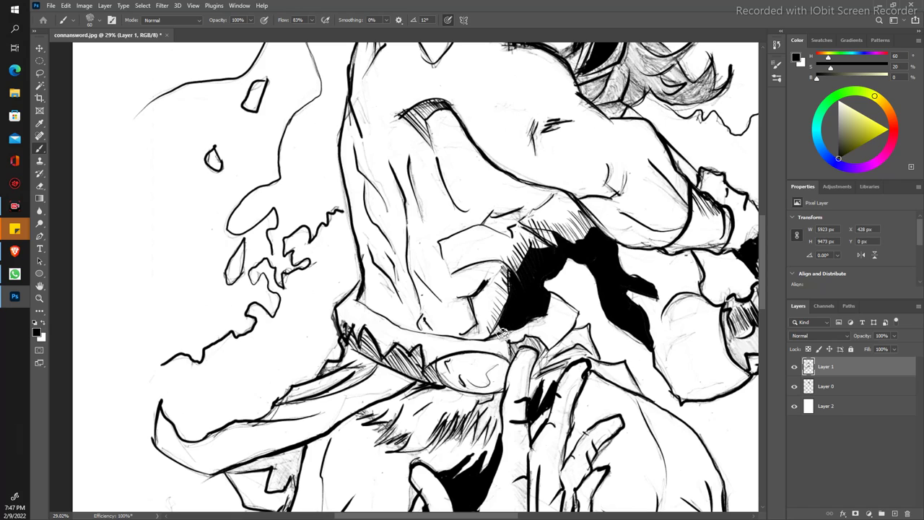
# Blacken the hatched shadow edge, view the whole page, then zoom back onto the lower figure.
pyautogui.moveTo(499, 332)
pyautogui.mouseDown()
pyautogui.moveTo(506, 309)
pyautogui.moveTo(530, 299)
pyautogui.mouseUp()
pyautogui.press('z')
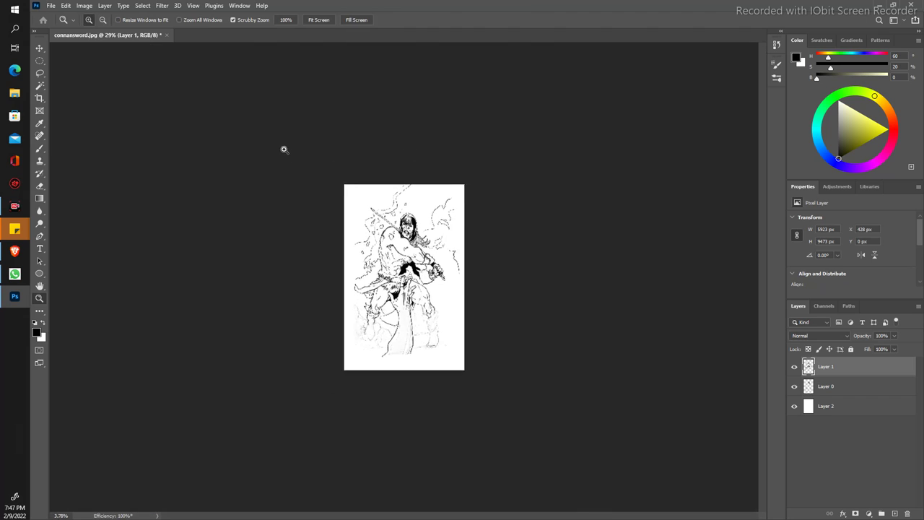
pyautogui.moveTo(280, 145); pyautogui.dragTo(299, 167)
pyautogui.moveTo(323, 247)
pyautogui.mouseDown()
pyautogui.moveTo(310, 226)
pyautogui.moveTo(340, 230)
pyautogui.mouseUp()
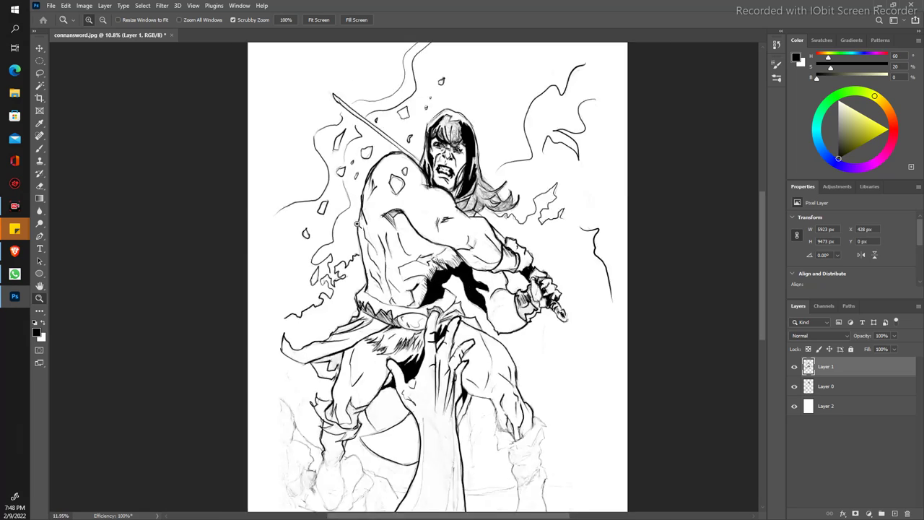
pyautogui.moveTo(354, 244)
pyautogui.mouseDown()
pyautogui.moveTo(324, 269)
pyautogui.moveTo(369, 116)
pyautogui.mouseUp()
# Make Layer 0 the active layer and zoom in on the reaching hand.
pyautogui.press('b')
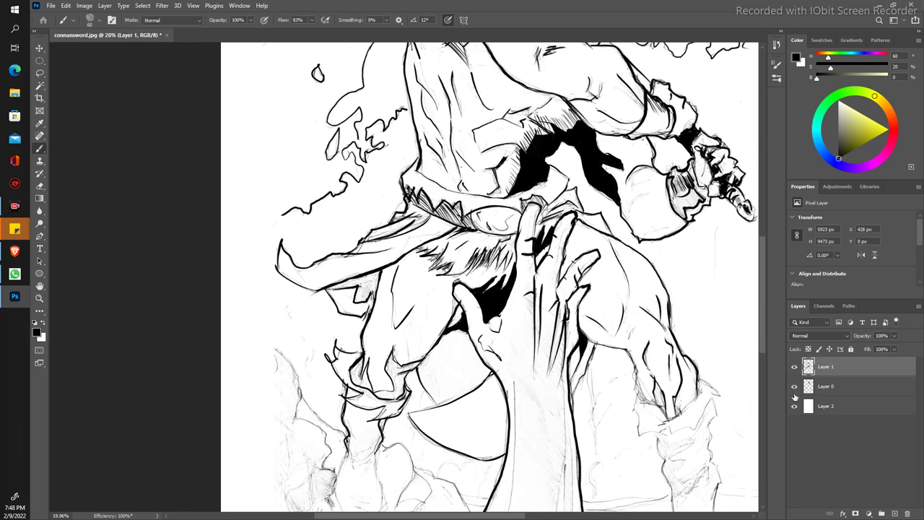
pyautogui.click(826, 386)
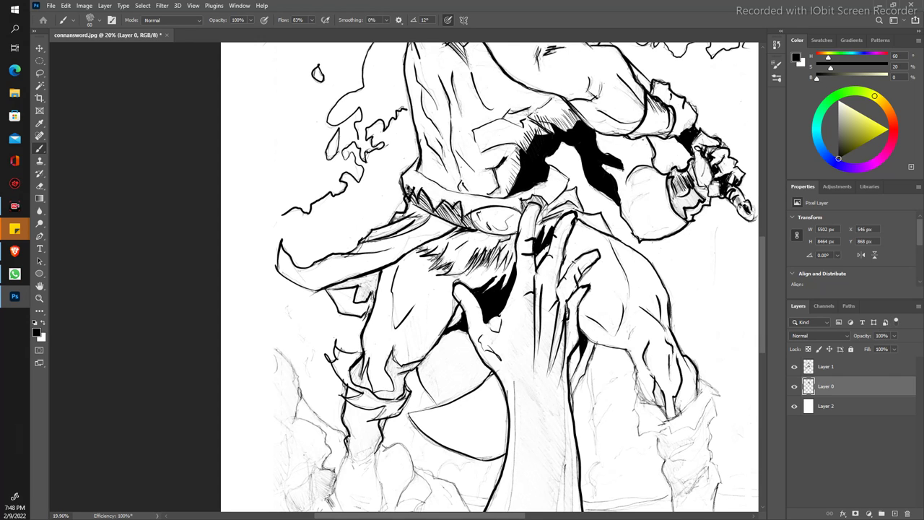
pyautogui.press('z')
pyautogui.moveTo(303, 282)
pyautogui.mouseDown()
pyautogui.moveTo(285, 256)
pyautogui.moveTo(311, 252)
pyautogui.mouseUp()
pyautogui.press('b')
pyautogui.moveTo(305, 379); pyautogui.dragTo(304, 229)
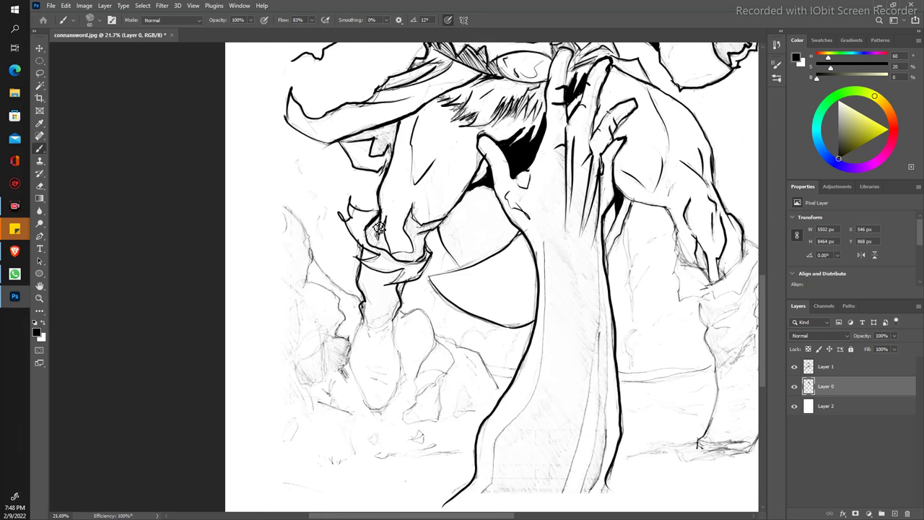
pyautogui.moveTo(369, 220)
pyautogui.mouseDown()
pyautogui.moveTo(405, 220)
pyautogui.moveTo(362, 226)
pyautogui.moveTo(361, 237)
pyautogui.mouseUp()
# Hatch diagonal shadows across and under the hand, with long strokes to its right.
pyautogui.moveTo(390, 187)
pyautogui.mouseDown()
pyautogui.moveTo(361, 242)
pyautogui.moveTo(369, 246)
pyautogui.mouseUp()
pyautogui.moveTo(396, 203)
pyautogui.mouseDown()
pyautogui.moveTo(364, 251)
pyautogui.moveTo(372, 262)
pyautogui.moveTo(383, 257)
pyautogui.mouseUp()
pyautogui.moveTo(399, 223)
pyautogui.mouseDown()
pyautogui.moveTo(381, 259)
pyautogui.moveTo(395, 254)
pyautogui.moveTo(420, 285)
pyautogui.moveTo(455, 287)
pyautogui.mouseUp()
pyautogui.moveTo(472, 245)
pyautogui.mouseDown()
pyautogui.moveTo(458, 287)
pyautogui.moveTo(467, 276)
pyautogui.mouseUp()
pyautogui.moveTo(478, 244); pyautogui.dragTo(462, 282)
pyautogui.moveTo(491, 226); pyautogui.dragTo(465, 289)
pyautogui.moveTo(496, 244); pyautogui.dragTo(478, 280)
# Hatch the shadow left of the wrist and add short strokes along the wrist edge.
pyautogui.moveTo(455, 184)
pyautogui.mouseDown()
pyautogui.moveTo(446, 226)
pyautogui.moveTo(460, 243)
pyautogui.mouseUp()
pyautogui.moveTo(482, 209); pyautogui.dragTo(474, 252)
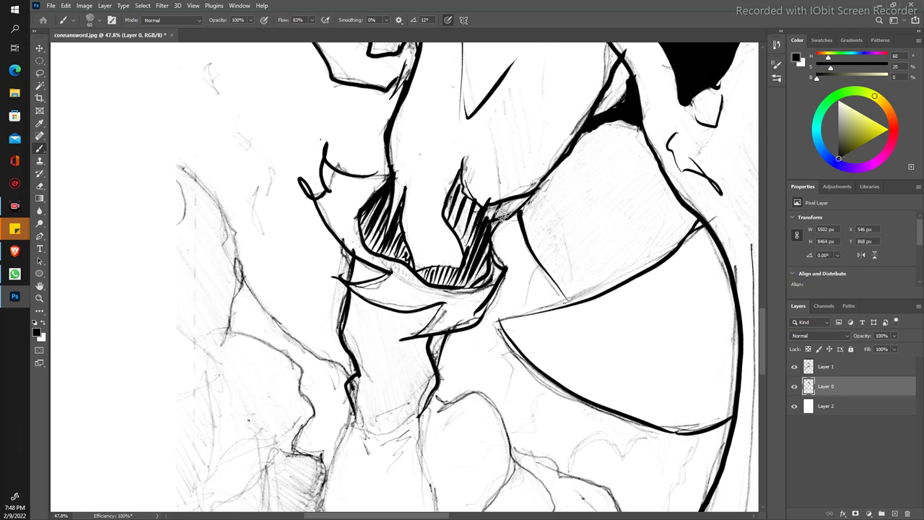
pyautogui.moveTo(509, 208); pyautogui.dragTo(528, 193)
pyautogui.moveTo(520, 205); pyautogui.dragTo(533, 192)
pyautogui.press('z')
pyautogui.scroll(-5, 268, 140)
pyautogui.scroll(1, 272, 146)
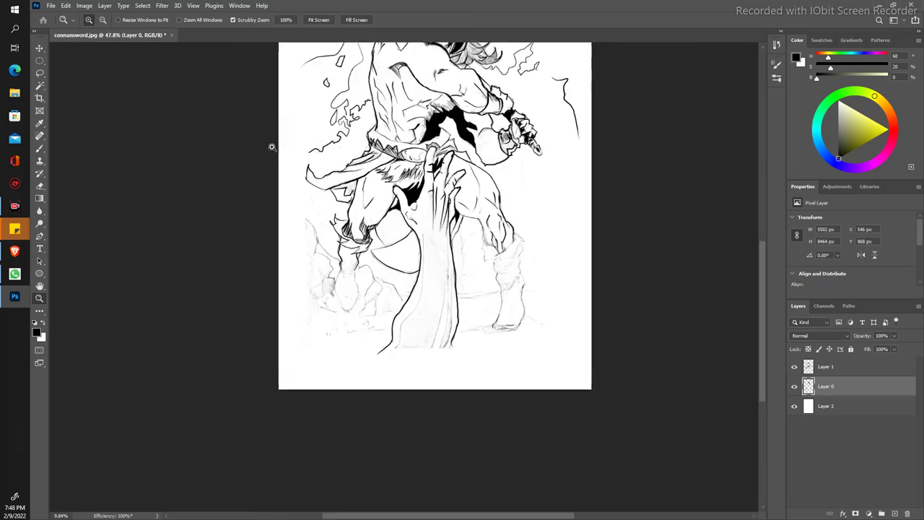
# Zoom in on the small face and ink a short stroke and its mouth.
pyautogui.scroll(3, 271, 146)
pyautogui.scroll(2, 285, 166)
pyautogui.scroll(1, 300, 188)
pyautogui.scroll(1, 309, 200)
pyautogui.scroll(1, 309, 200)
pyautogui.press('b')
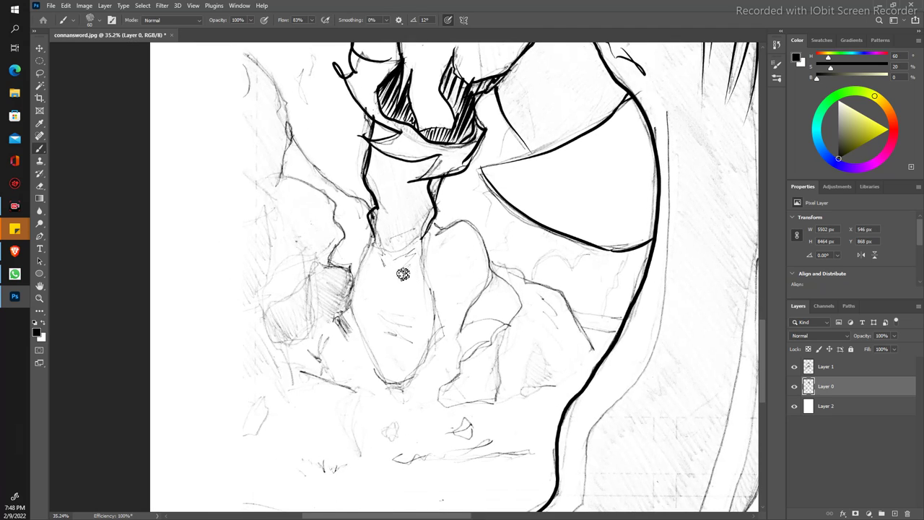
pyautogui.moveTo(398, 272); pyautogui.dragTo(411, 262)
pyautogui.moveTo(378, 320)
pyautogui.mouseDown()
pyautogui.moveTo(414, 328)
pyautogui.moveTo(402, 316)
pyautogui.mouseUp()
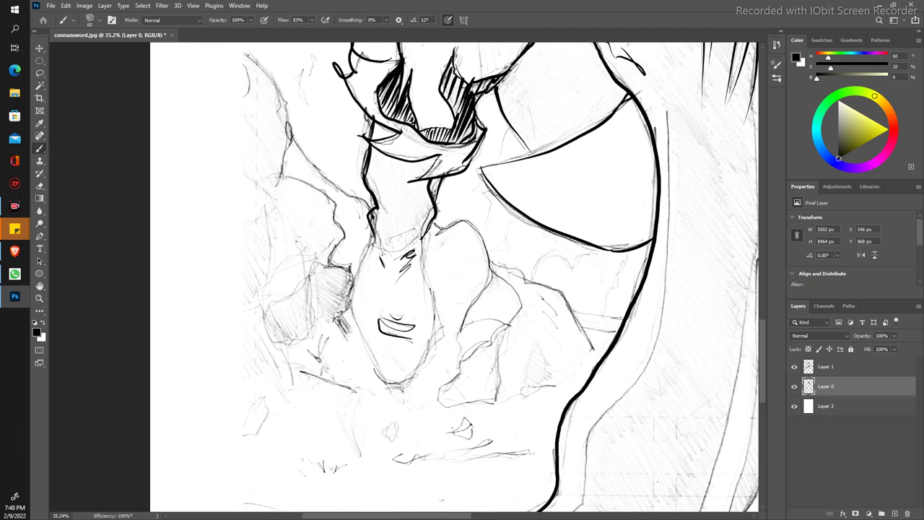
# Ink and thicken the face's left and right jawlines.
pyautogui.moveTo(379, 370)
pyautogui.mouseDown()
pyautogui.moveTo(348, 293)
pyautogui.moveTo(367, 257)
pyautogui.mouseUp()
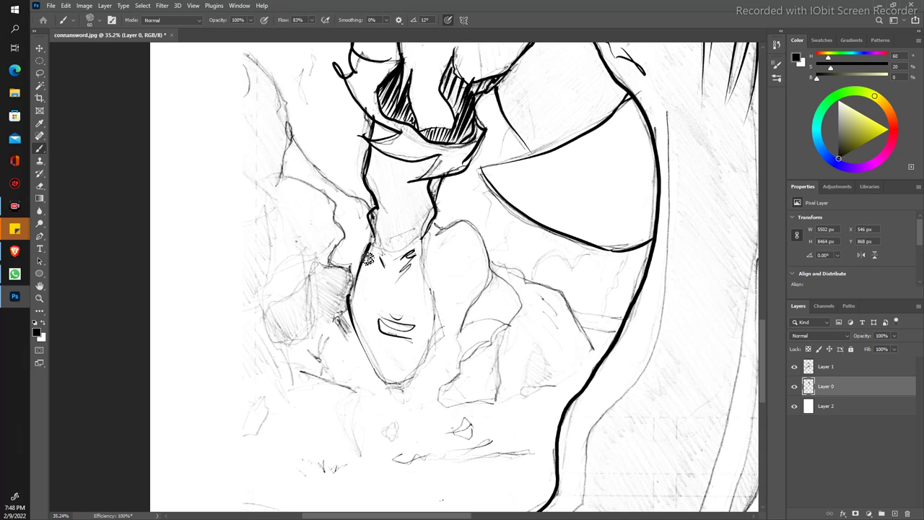
pyautogui.moveTo(433, 304); pyautogui.dragTo(421, 267)
pyautogui.moveTo(427, 361); pyautogui.dragTo(438, 309)
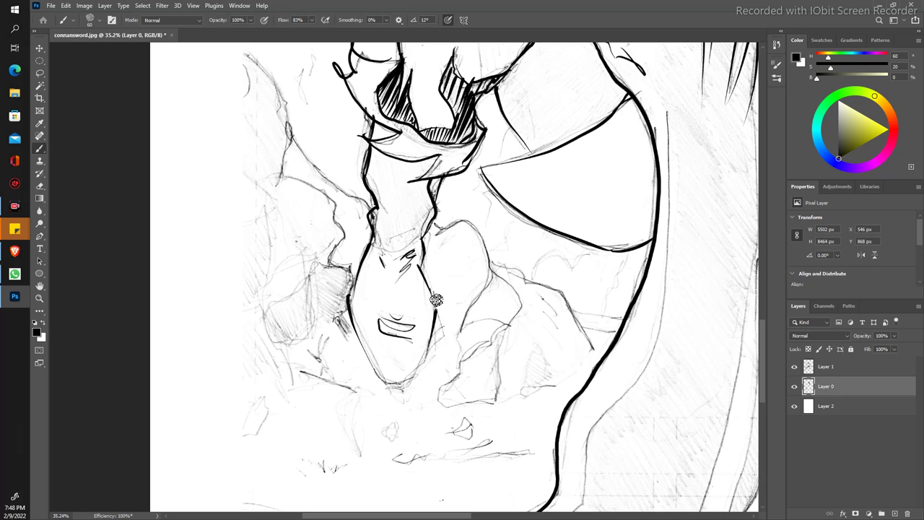
pyautogui.moveTo(429, 359); pyautogui.dragTo(416, 376)
pyautogui.moveTo(357, 322); pyautogui.dragTo(363, 353)
pyautogui.moveTo(383, 384); pyautogui.dragTo(356, 334)
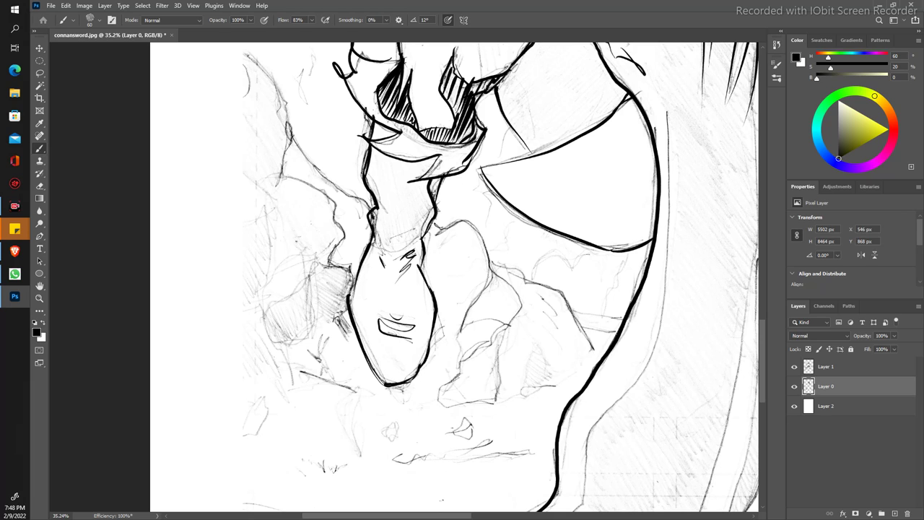
# Outline the shape left of the face and fill it with diagonal hatching.
pyautogui.moveTo(333, 271)
pyautogui.mouseDown()
pyautogui.moveTo(344, 240)
pyautogui.moveTo(336, 209)
pyautogui.moveTo(280, 173)
pyautogui.mouseUp()
pyautogui.moveTo(334, 266)
pyautogui.mouseDown()
pyautogui.moveTo(310, 270)
pyautogui.moveTo(311, 336)
pyautogui.mouseUp()
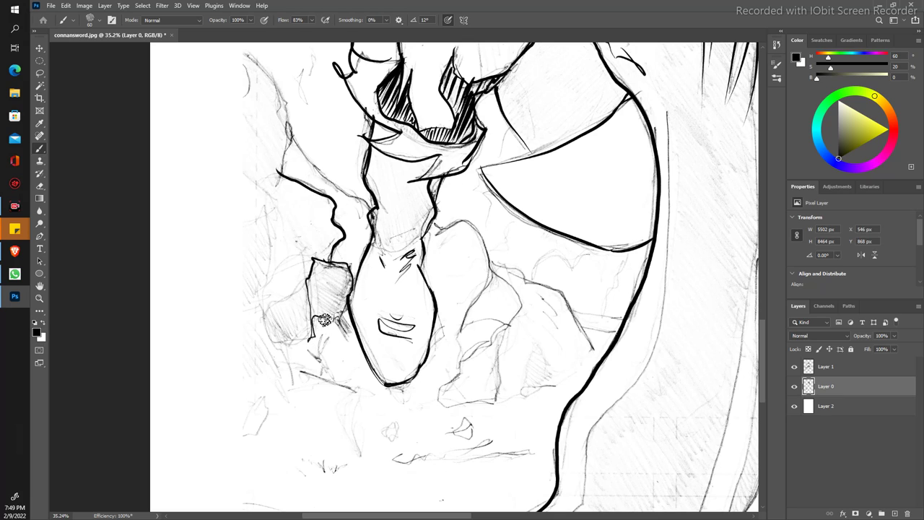
pyautogui.moveTo(334, 292); pyautogui.dragTo(351, 337)
pyautogui.moveTo(312, 308)
pyautogui.mouseDown()
pyautogui.moveTo(350, 332)
pyautogui.moveTo(324, 306)
pyautogui.moveTo(348, 313)
pyautogui.mouseUp()
pyautogui.moveTo(309, 286)
pyautogui.mouseDown()
pyautogui.moveTo(357, 308)
pyautogui.moveTo(350, 293)
pyautogui.mouseUp()
pyautogui.moveTo(311, 268)
pyautogui.mouseDown()
pyautogui.moveTo(351, 289)
pyautogui.moveTo(344, 279)
pyautogui.mouseUp()
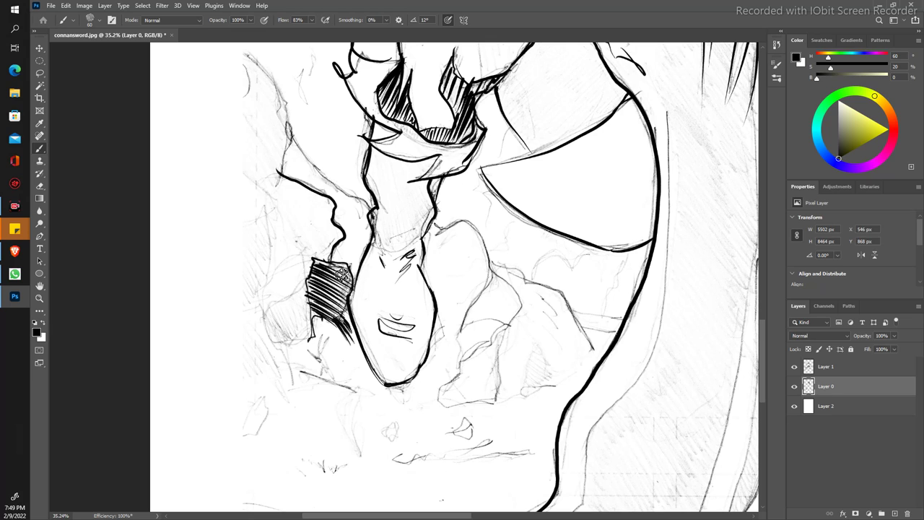
# Add small strokes below the hatching, grass below the blade, and two small rocks.
pyautogui.moveTo(321, 359)
pyautogui.mouseDown()
pyautogui.moveTo(320, 332)
pyautogui.moveTo(307, 344)
pyautogui.moveTo(335, 382)
pyautogui.moveTo(358, 443)
pyautogui.moveTo(324, 471)
pyautogui.moveTo(296, 445)
pyautogui.mouseUp()
pyautogui.moveTo(300, 477)
pyautogui.mouseDown()
pyautogui.moveTo(322, 473)
pyautogui.moveTo(328, 455)
pyautogui.moveTo(340, 474)
pyautogui.mouseUp()
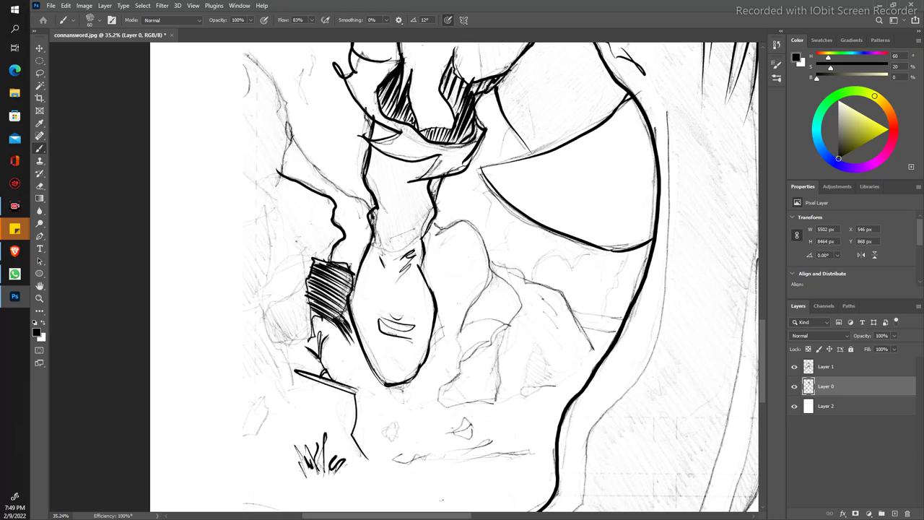
pyautogui.moveTo(386, 437); pyautogui.dragTo(387, 436)
pyautogui.moveTo(468, 432)
pyautogui.mouseDown()
pyautogui.moveTo(466, 422)
pyautogui.moveTo(457, 426)
pyautogui.mouseUp()
# Outline the curved shape right of the face, hatch its shadow, and ink a thick diagonal contour.
pyautogui.moveTo(438, 385)
pyautogui.mouseDown()
pyautogui.moveTo(439, 404)
pyautogui.moveTo(497, 383)
pyautogui.moveTo(512, 326)
pyautogui.moveTo(488, 255)
pyautogui.moveTo(457, 215)
pyautogui.moveTo(432, 226)
pyautogui.mouseUp()
pyautogui.moveTo(489, 266); pyautogui.dragTo(454, 349)
pyautogui.moveTo(499, 331)
pyautogui.mouseDown()
pyautogui.moveTo(458, 368)
pyautogui.moveTo(460, 348)
pyautogui.mouseUp()
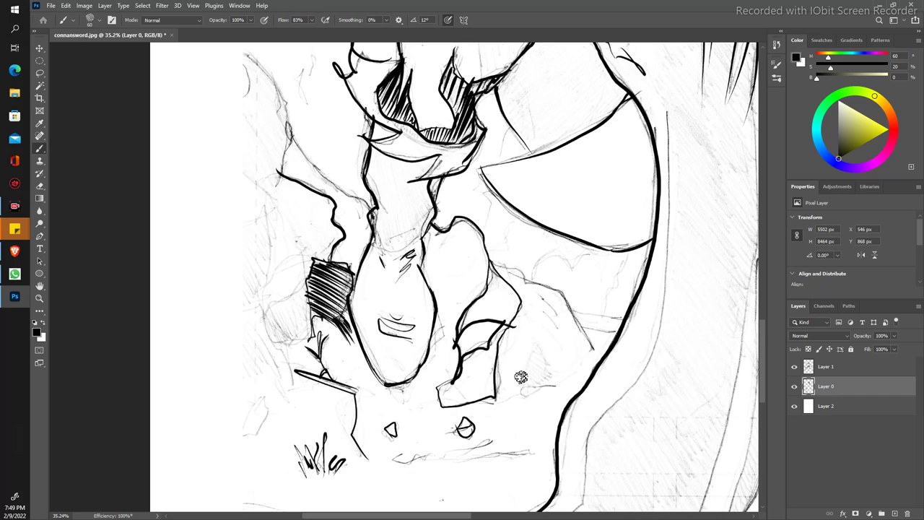
pyautogui.moveTo(524, 388)
pyautogui.mouseDown()
pyautogui.moveTo(553, 386)
pyautogui.moveTo(536, 347)
pyautogui.mouseUp()
pyautogui.moveTo(531, 391)
pyautogui.mouseDown()
pyautogui.moveTo(550, 373)
pyautogui.moveTo(534, 373)
pyautogui.moveTo(551, 353)
pyautogui.moveTo(538, 348)
pyautogui.moveTo(544, 310)
pyautogui.mouseUp()
pyautogui.moveTo(492, 262)
pyautogui.mouseDown()
pyautogui.moveTo(555, 296)
pyautogui.moveTo(594, 346)
pyautogui.mouseUp()
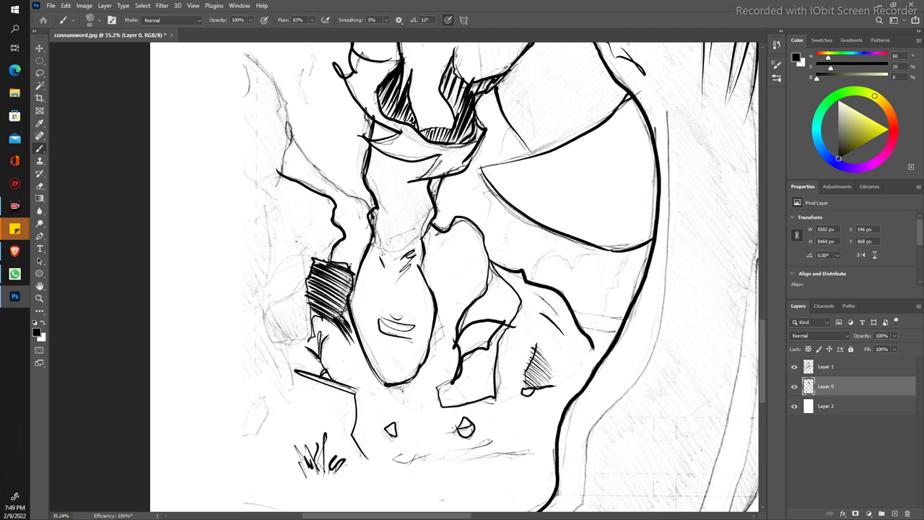
pyautogui.press('z')
pyautogui.moveTo(260, 246); pyautogui.dragTo(221, 215)
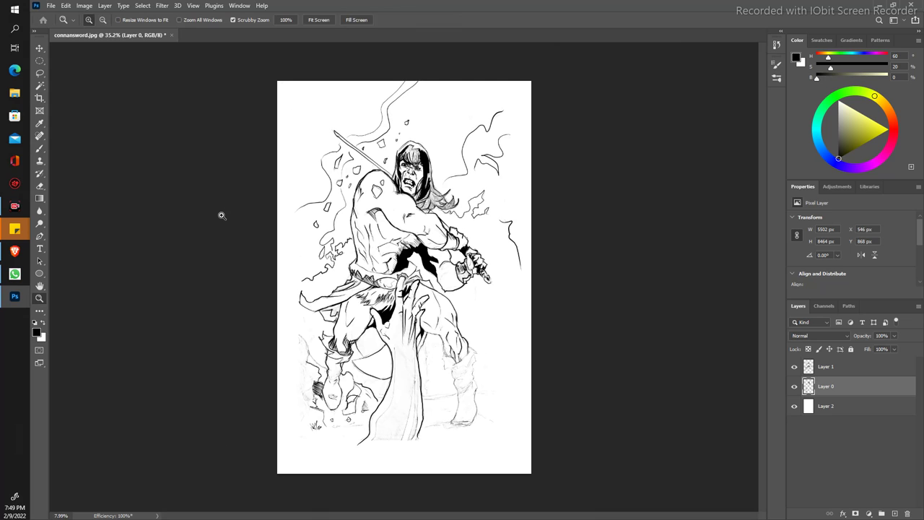
# Zoom in on the lower left and outline the rocks beside the hatched area.
pyautogui.moveTo(222, 216)
pyautogui.mouseDown()
pyautogui.moveTo(237, 232)
pyautogui.moveTo(263, 235)
pyautogui.mouseUp()
pyautogui.press('b')
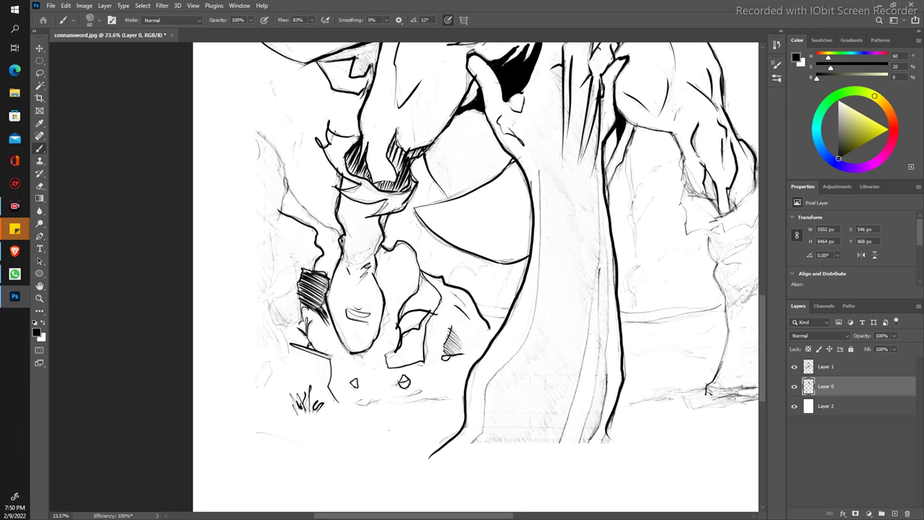
pyautogui.moveTo(270, 365); pyautogui.dragTo(269, 377)
pyautogui.moveTo(294, 325)
pyautogui.mouseDown()
pyautogui.moveTo(273, 311)
pyautogui.moveTo(302, 287)
pyautogui.moveTo(307, 322)
pyautogui.mouseUp()
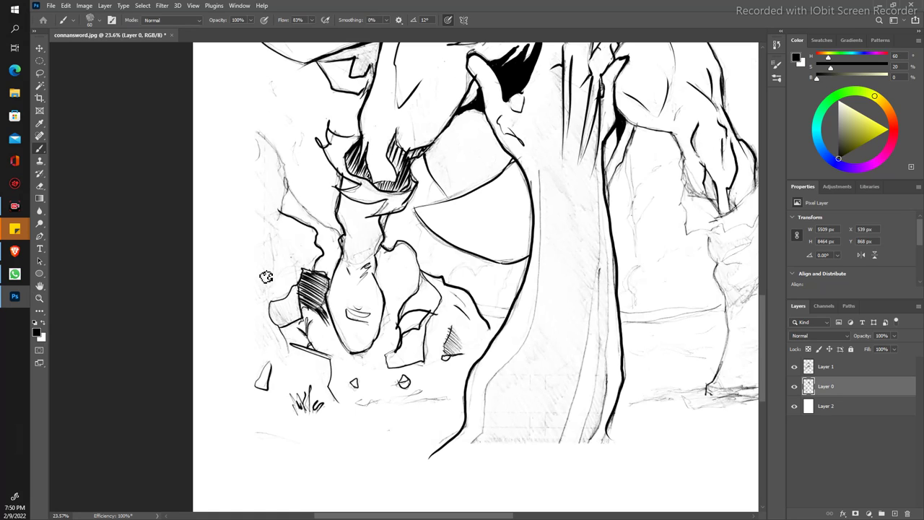
pyautogui.moveTo(269, 296)
pyautogui.mouseDown()
pyautogui.moveTo(273, 230)
pyautogui.moveTo(257, 210)
pyautogui.moveTo(287, 200)
pyautogui.moveTo(283, 164)
pyautogui.moveTo(242, 117)
pyautogui.moveTo(261, 163)
pyautogui.moveTo(338, 232)
pyautogui.mouseUp()
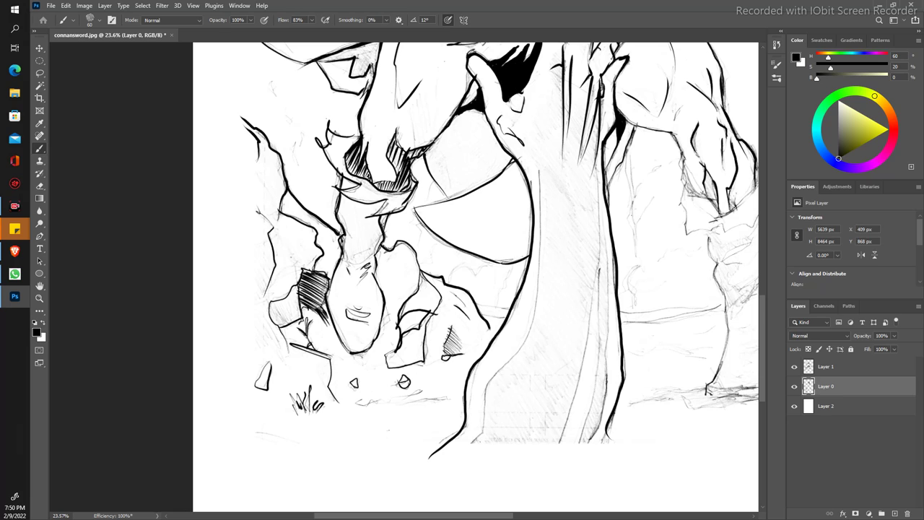
# Hatch the shadow left of the rocks upward and add a small peaked line.
pyautogui.moveTo(273, 363)
pyautogui.mouseDown()
pyautogui.moveTo(257, 339)
pyautogui.moveTo(283, 364)
pyautogui.mouseUp()
pyautogui.moveTo(262, 325); pyautogui.dragTo(286, 358)
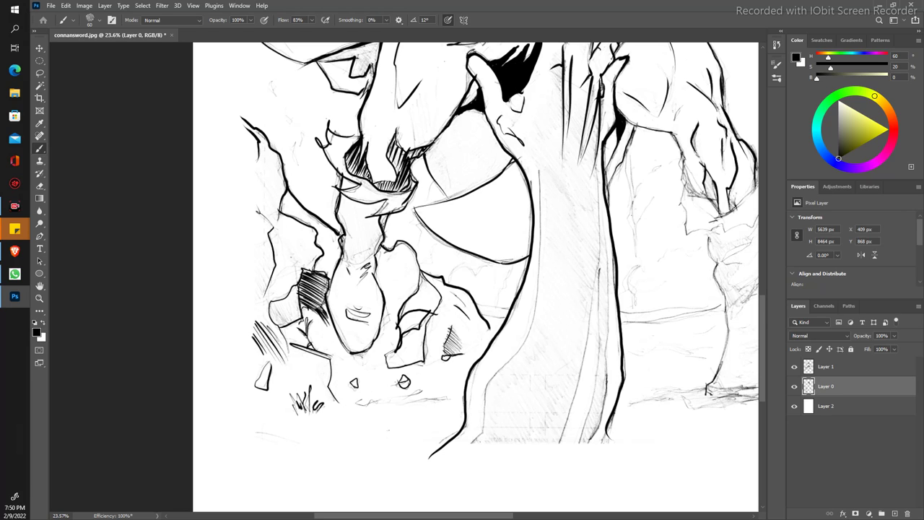
pyautogui.moveTo(260, 280)
pyautogui.mouseDown()
pyautogui.moveTo(254, 299)
pyautogui.moveTo(257, 292)
pyautogui.mouseUp()
pyautogui.moveTo(270, 256); pyautogui.dragTo(261, 281)
pyautogui.moveTo(271, 244); pyautogui.dragTo(263, 260)
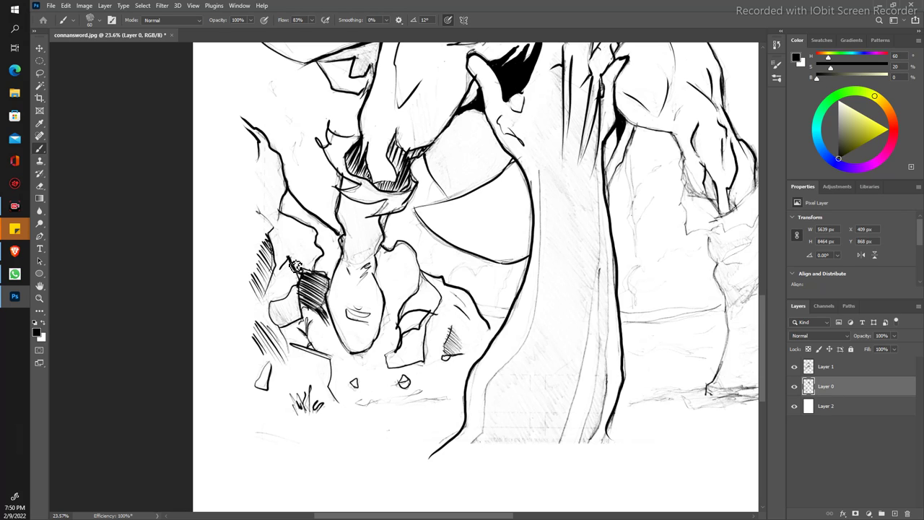
pyautogui.moveTo(288, 262)
pyautogui.mouseDown()
pyautogui.moveTo(301, 275)
pyautogui.moveTo(272, 290)
pyautogui.mouseUp()
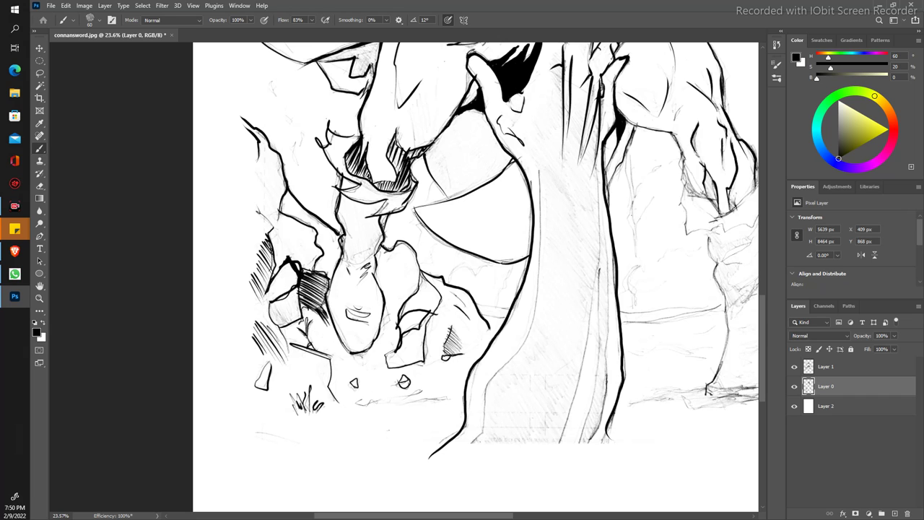
pyautogui.moveTo(272, 292); pyautogui.dragTo(262, 309)
# Draw ground strokes beneath the figure.
pyautogui.press('z')
pyautogui.moveTo(223, 154); pyautogui.dragTo(207, 145)
pyautogui.moveTo(258, 223); pyautogui.dragTo(304, 223)
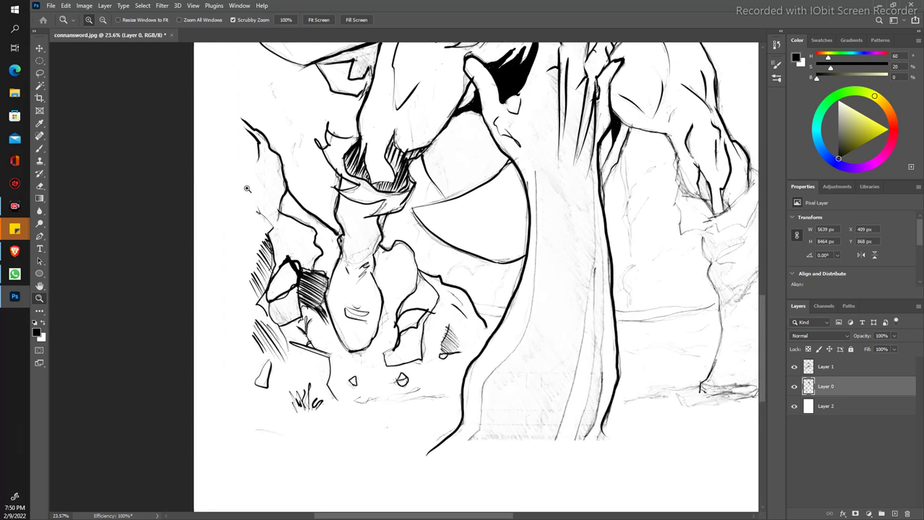
pyautogui.press('b')
pyautogui.moveTo(397, 405)
pyautogui.mouseDown()
pyautogui.moveTo(352, 408)
pyautogui.moveTo(362, 413)
pyautogui.moveTo(330, 423)
pyautogui.moveTo(427, 406)
pyautogui.moveTo(459, 410)
pyautogui.mouseUp()
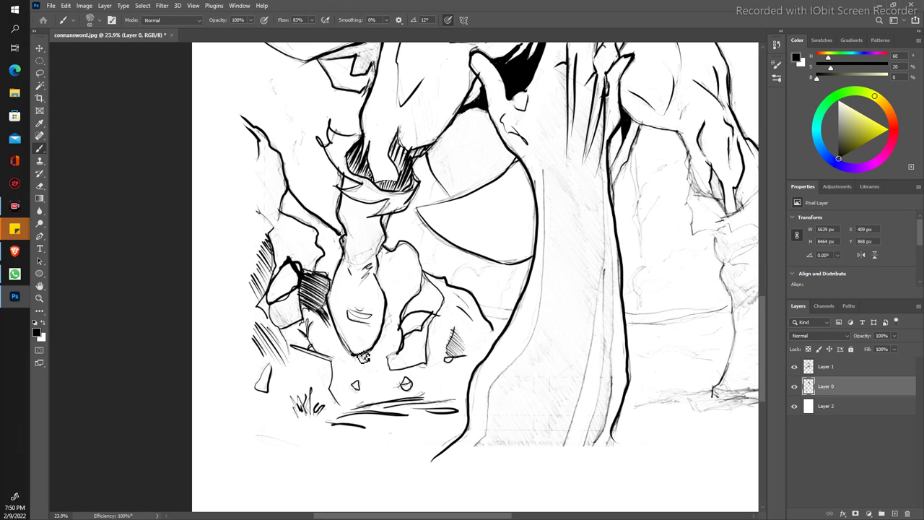
# Ink the face's left edge and hatch both sides of the neck above it.
pyautogui.moveTo(343, 258); pyautogui.dragTo(340, 283)
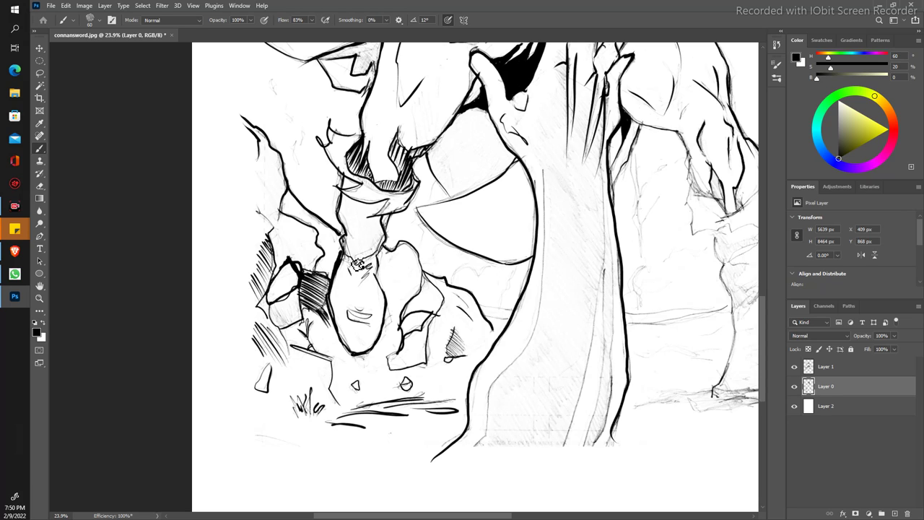
pyautogui.moveTo(345, 208)
pyautogui.mouseDown()
pyautogui.moveTo(357, 257)
pyautogui.moveTo(369, 247)
pyautogui.mouseUp()
pyautogui.moveTo(361, 200); pyautogui.dragTo(377, 259)
pyautogui.moveTo(368, 218)
pyautogui.mouseDown()
pyautogui.moveTo(383, 260)
pyautogui.moveTo(383, 205)
pyautogui.mouseUp()
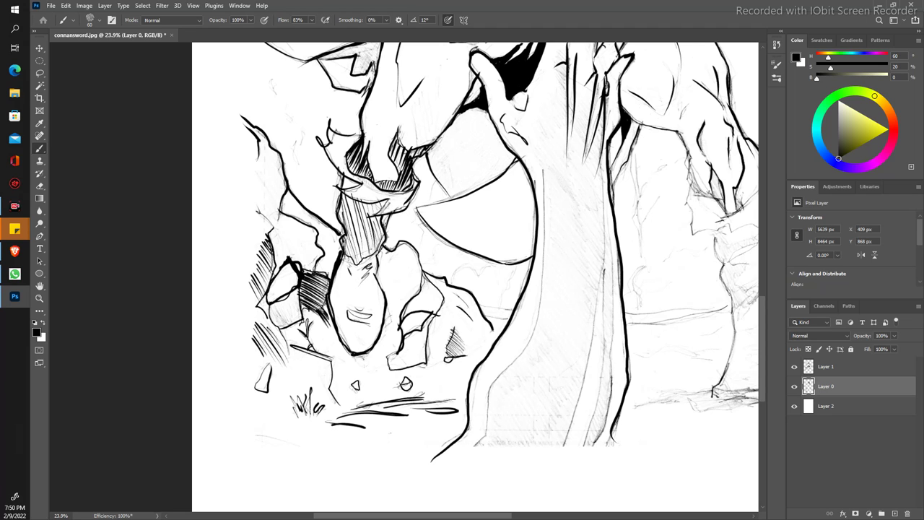
pyautogui.press('z')
pyautogui.keyDown('alt'); pyautogui.click(237, 120); pyautogui.keyUp('alt')
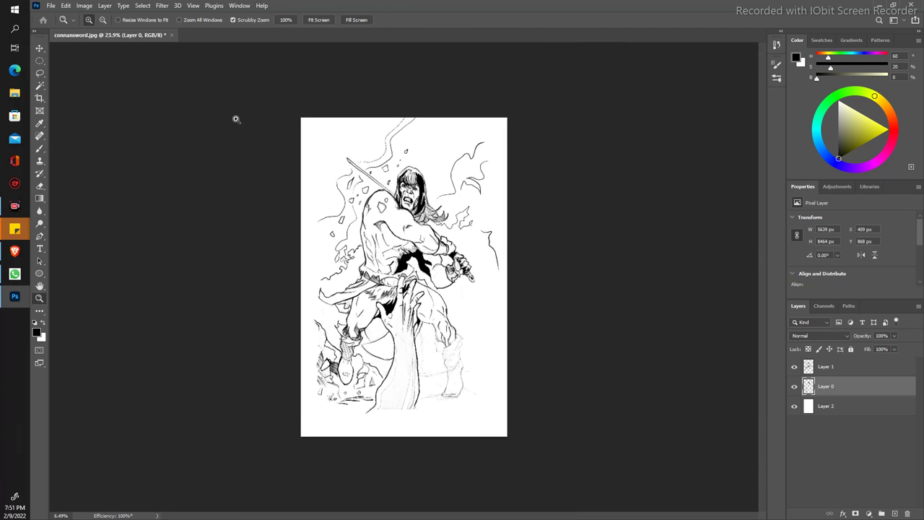
# Hatch the shadowed rocks left of the figure and add short debris marks above them.
pyautogui.moveTo(236, 120); pyautogui.dragTo(241, 128)
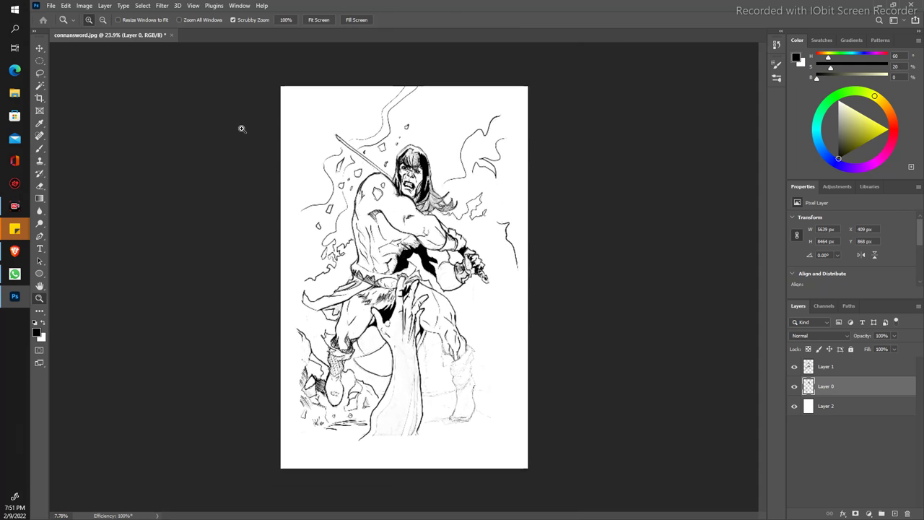
pyautogui.moveTo(241, 128); pyautogui.dragTo(247, 136)
pyautogui.press('b')
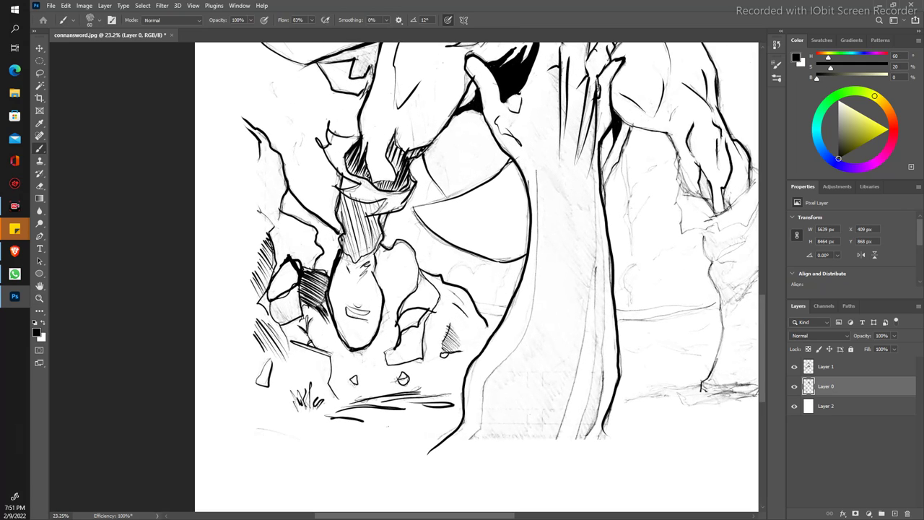
pyautogui.moveTo(242, 190); pyautogui.dragTo(226, 241)
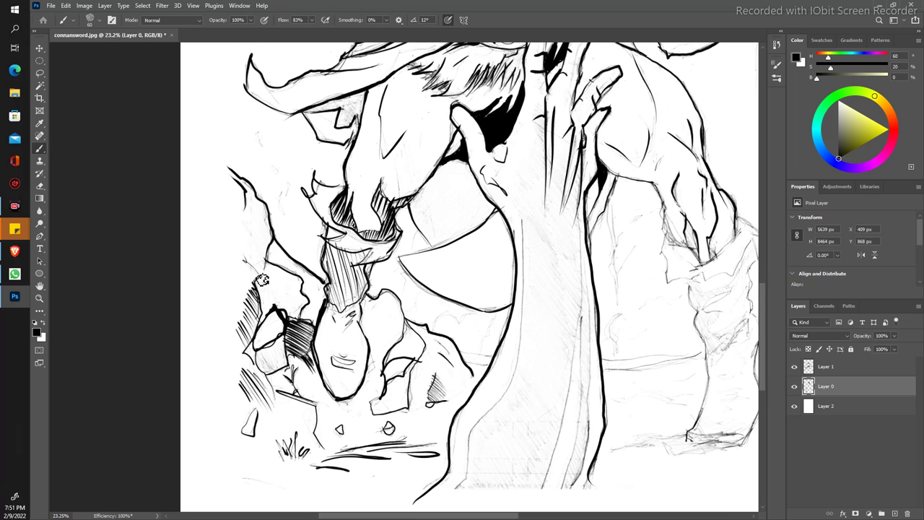
pyautogui.moveTo(241, 229)
pyautogui.mouseDown()
pyautogui.moveTo(260, 271)
pyautogui.moveTo(263, 252)
pyautogui.mouseUp()
pyautogui.moveTo(248, 204)
pyautogui.mouseDown()
pyautogui.moveTo(267, 243)
pyautogui.moveTo(281, 216)
pyautogui.mouseUp()
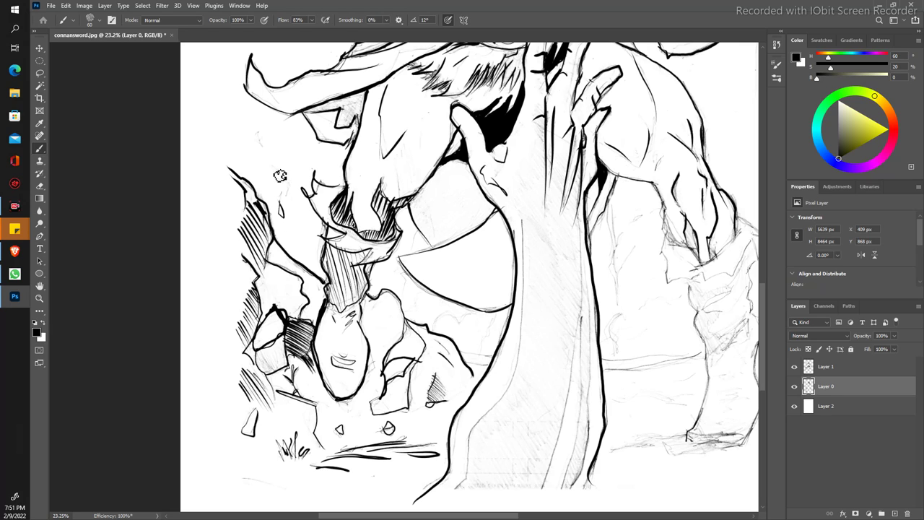
pyautogui.moveTo(257, 133); pyautogui.dragTo(262, 145)
pyautogui.moveTo(247, 113); pyautogui.dragTo(249, 122)
pyautogui.press('z')
pyautogui.moveTo(235, 164)
pyautogui.mouseDown()
pyautogui.moveTo(205, 92)
pyautogui.moveTo(303, 101)
pyautogui.mouseUp()
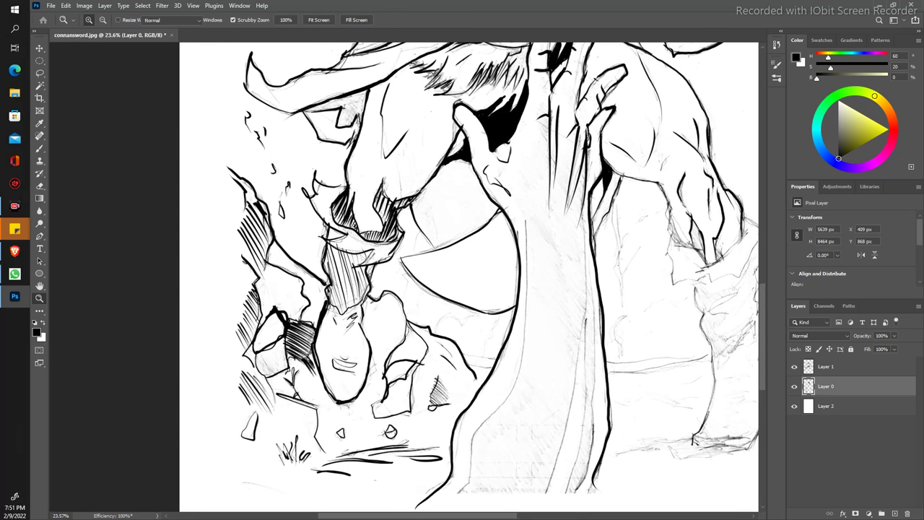
pyautogui.press('b')
pyautogui.moveTo(462, 289); pyautogui.dragTo(320, 261)
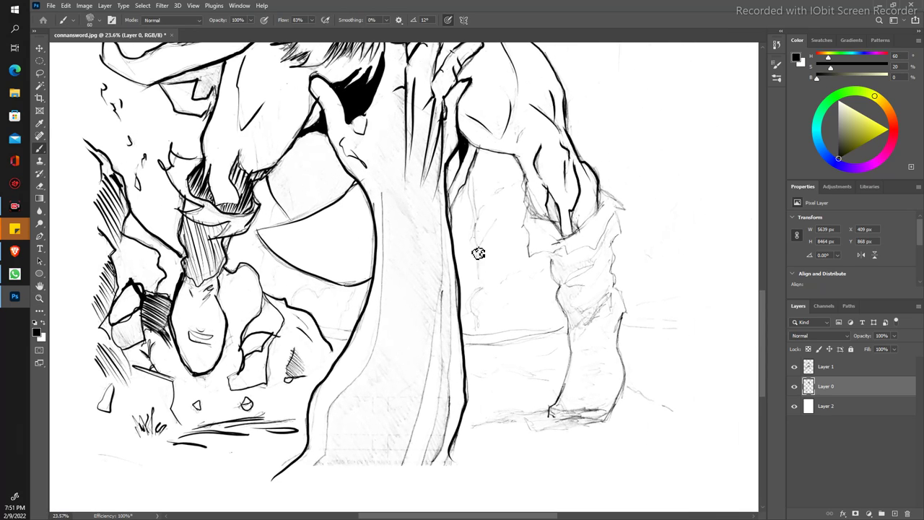
# Ink a line along the right leg with short ground marks beside it.
pyautogui.moveTo(476, 331)
pyautogui.mouseDown()
pyautogui.moveTo(480, 253)
pyautogui.moveTo(505, 185)
pyautogui.mouseUp()
pyautogui.moveTo(498, 284)
pyautogui.mouseDown()
pyautogui.moveTo(527, 278)
pyautogui.moveTo(515, 307)
pyautogui.moveTo(546, 320)
pyautogui.mouseUp()
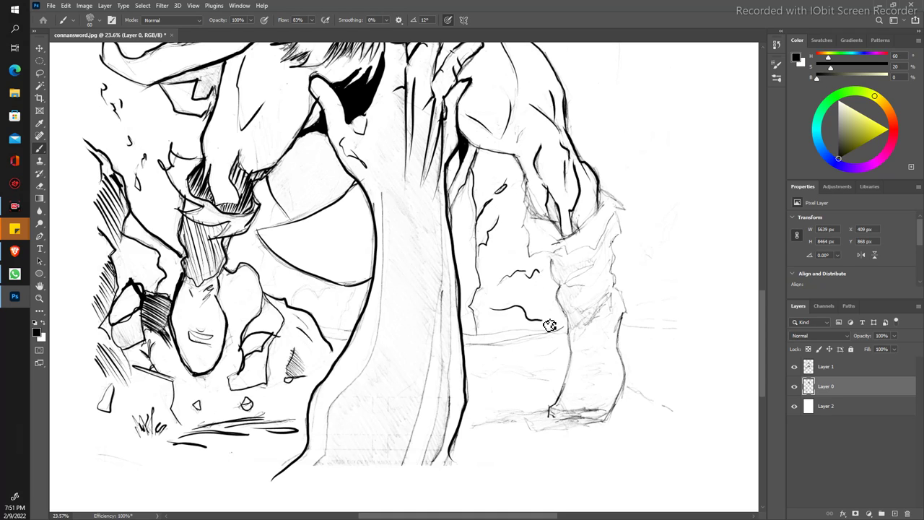
pyautogui.moveTo(487, 302); pyautogui.dragTo(477, 309)
pyautogui.press('z')
pyautogui.moveTo(273, 252); pyautogui.dragTo(257, 162)
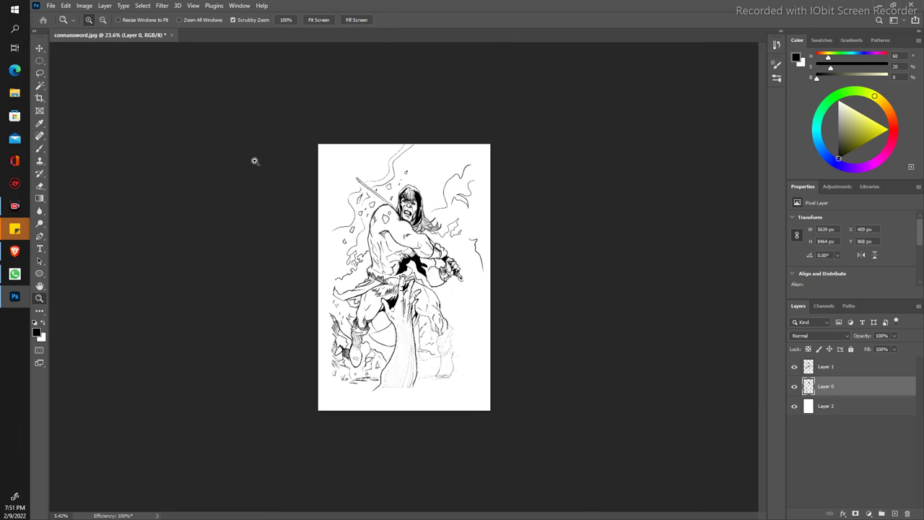
pyautogui.moveTo(416, 371); pyautogui.dragTo(506, 371)
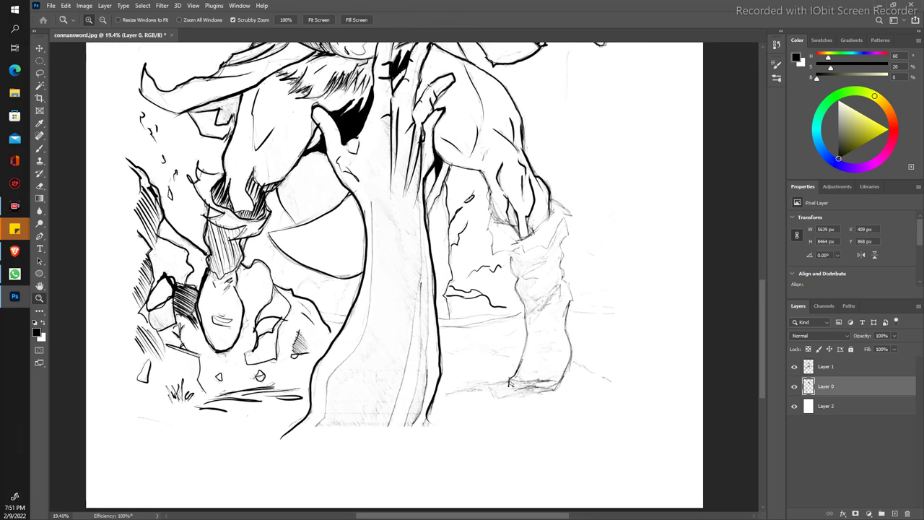
pyautogui.press('b')
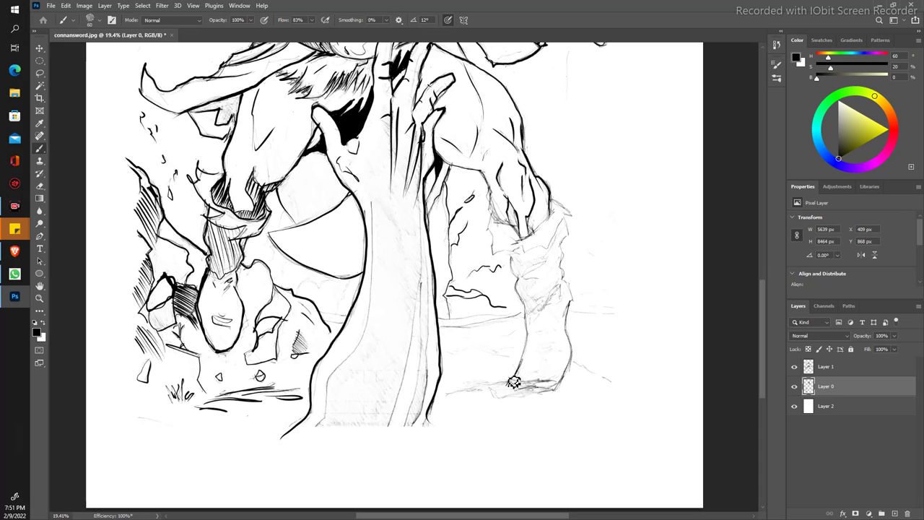
# Trace the leg's back and right edges down to the foot and draw a long horizon line.
pyautogui.moveTo(514, 377)
pyautogui.mouseDown()
pyautogui.moveTo(523, 299)
pyautogui.moveTo(513, 254)
pyautogui.mouseUp()
pyautogui.moveTo(570, 320); pyautogui.dragTo(568, 216)
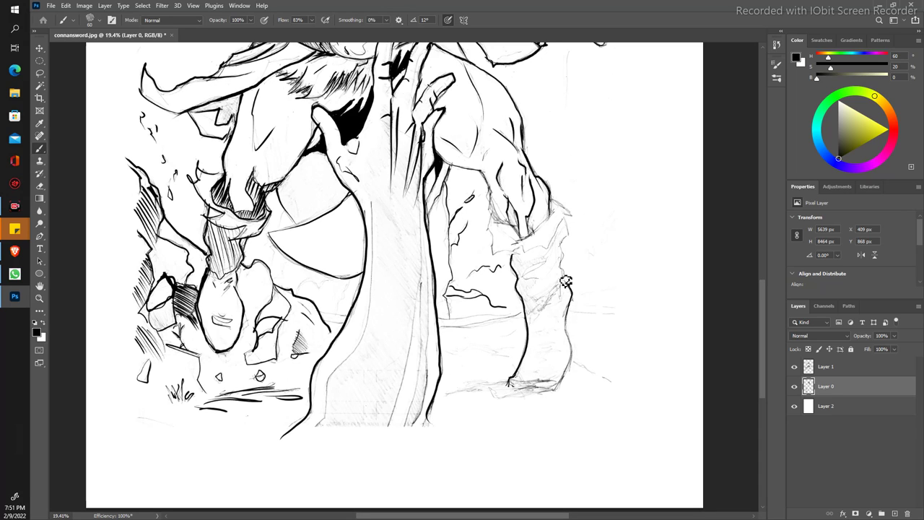
pyautogui.moveTo(573, 309)
pyautogui.mouseDown()
pyautogui.moveTo(576, 361)
pyautogui.moveTo(627, 384)
pyautogui.mouseUp()
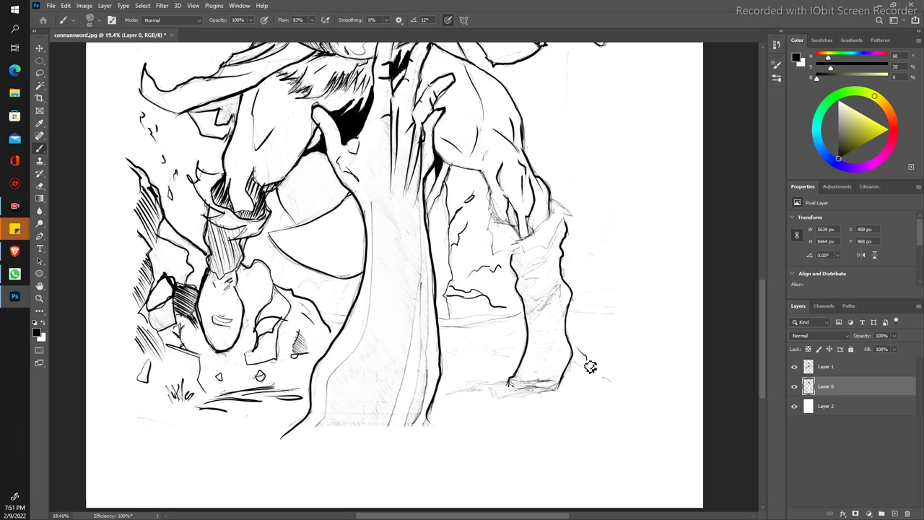
pyautogui.moveTo(505, 352); pyautogui.dragTo(510, 351)
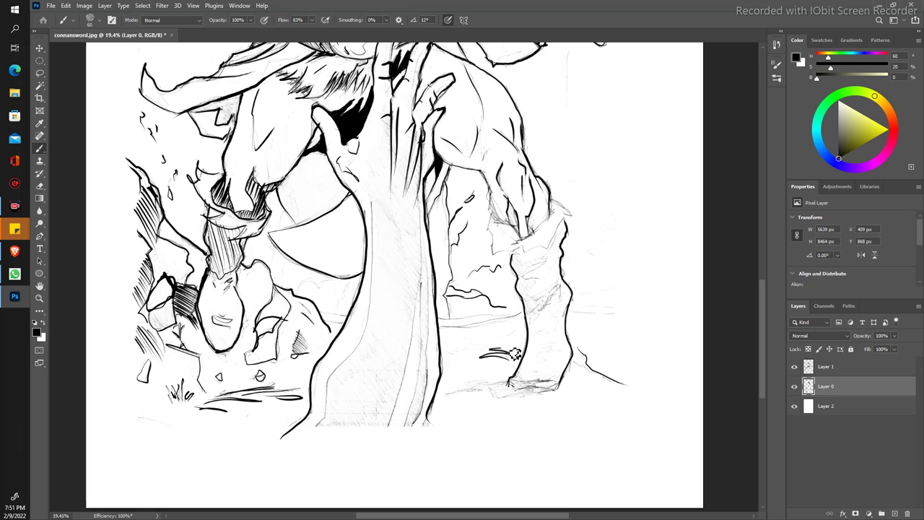
pyautogui.moveTo(524, 320)
pyautogui.mouseDown()
pyautogui.moveTo(447, 328)
pyautogui.moveTo(523, 316)
pyautogui.moveTo(672, 318)
pyautogui.moveTo(704, 304)
pyautogui.mouseUp()
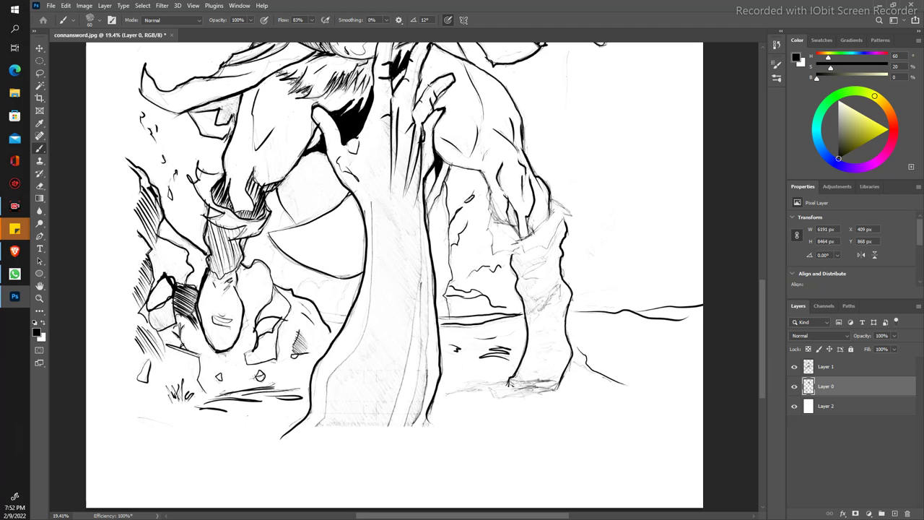
# Zoom in and draw a wavy ground stroke plus a short stroke near the ground.
pyautogui.press('z')
pyautogui.scroll(-5, 268, 170)
pyautogui.scroll(2, 268, 170)
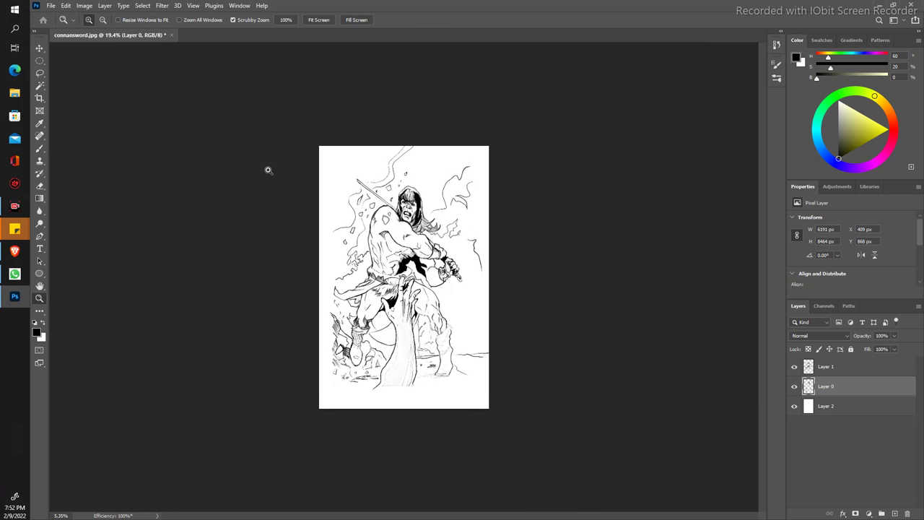
pyautogui.scroll(1, 268, 170)
pyautogui.scroll(1, 271, 172)
pyautogui.scroll(1, 276, 176)
pyautogui.scroll(1, 278, 179)
pyautogui.scroll(1, 278, 181)
pyautogui.scroll(1, 280, 181)
pyautogui.scroll(1, 283, 182)
pyautogui.scroll(1, 286, 196)
pyautogui.scroll(1, 286, 199)
pyautogui.scroll(5, 293, 231)
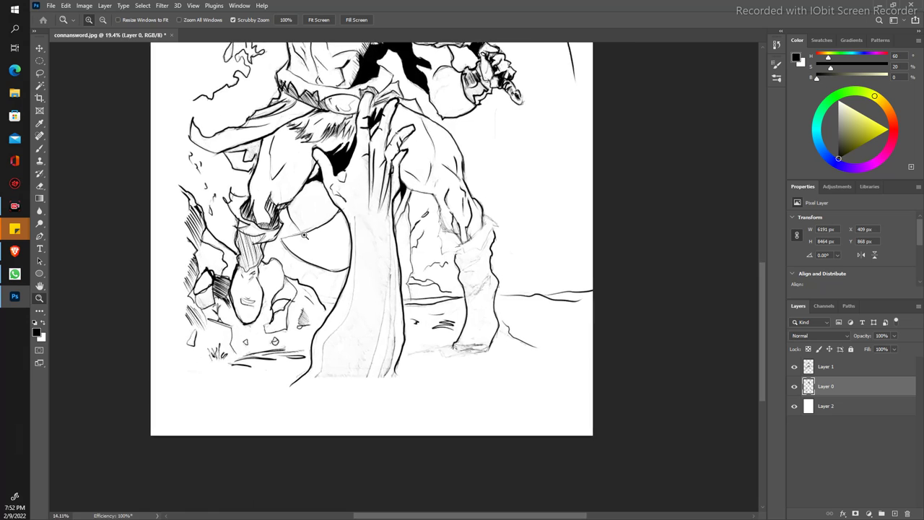
pyautogui.scroll(5, 307, 275)
pyautogui.press('b')
pyautogui.moveTo(293, 302)
pyautogui.mouseDown()
pyautogui.moveTo(340, 291)
pyautogui.moveTo(357, 299)
pyautogui.mouseUp()
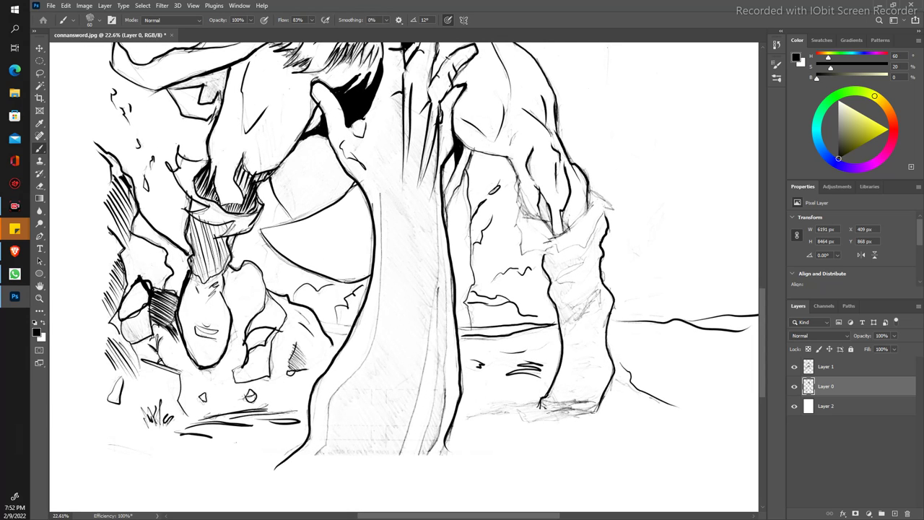
pyautogui.moveTo(277, 289)
pyautogui.mouseDown()
pyautogui.moveTo(269, 248)
pyautogui.moveTo(281, 208)
pyautogui.mouseUp()
# Draw hill contours in the right background, including a zig-zag line and a lower curve.
pyautogui.scroll(-5, 188, 118)
pyautogui.scroll(3, 171, 97)
pyautogui.scroll(2, 172, 97)
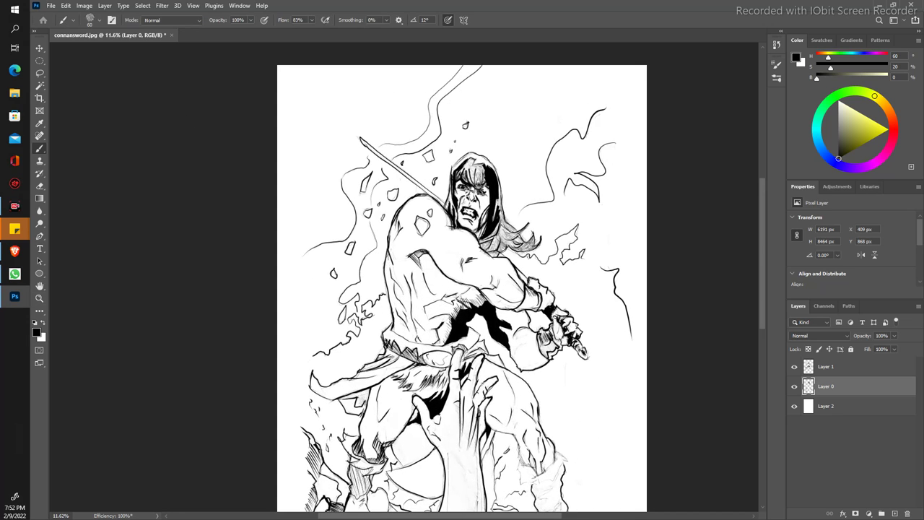
pyautogui.scroll(2, 406, 396)
pyautogui.scroll(-1, 447, 303)
pyautogui.scroll(-1, 488, 217)
pyautogui.moveTo(431, 218); pyautogui.dragTo(514, 167)
pyautogui.moveTo(420, 200); pyautogui.dragTo(508, 167)
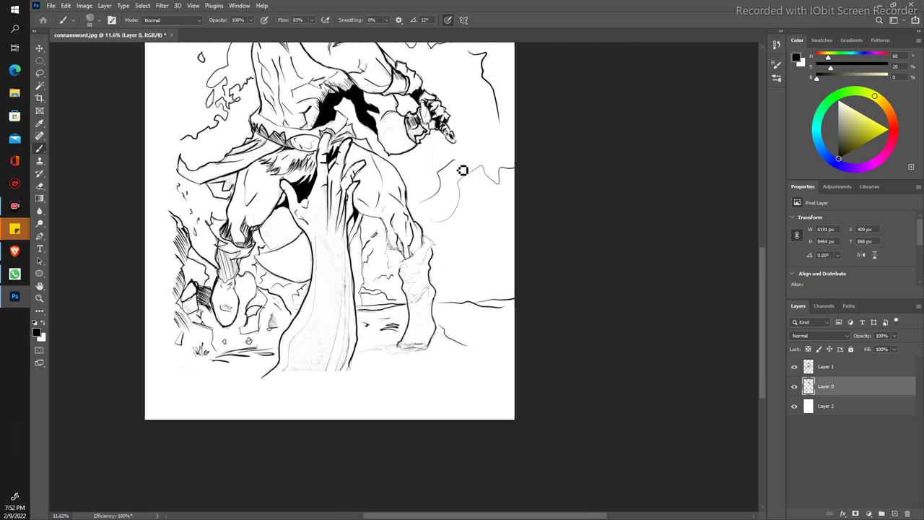
pyautogui.moveTo(481, 254); pyautogui.dragTo(535, 229)
pyautogui.moveTo(522, 266)
pyautogui.mouseDown()
pyautogui.moveTo(468, 279)
pyautogui.moveTo(447, 299)
pyautogui.mouseUp()
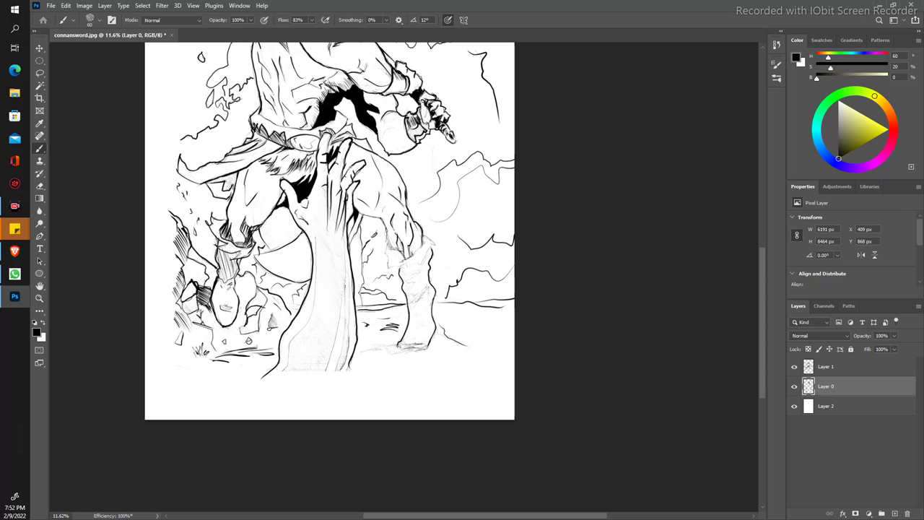
# Bring the head and sword into view and swap the painting colour to white.
pyautogui.press('z')
pyautogui.moveTo(231, 173)
pyautogui.mouseDown()
pyautogui.moveTo(213, 171)
pyautogui.moveTo(220, 177)
pyautogui.mouseUp()
pyautogui.moveTo(451, 411); pyautogui.dragTo(491, 411)
pyautogui.press('b')
pyautogui.moveTo(361, 217); pyautogui.dragTo(429, 362)
pyautogui.moveTo(235, 137); pyautogui.dragTo(244, 164)
pyautogui.press('x')
pyautogui.moveTo(232, 95)
pyautogui.mouseDown()
pyautogui.moveTo(247, 181)
pyautogui.moveTo(273, 238)
pyautogui.mouseUp()
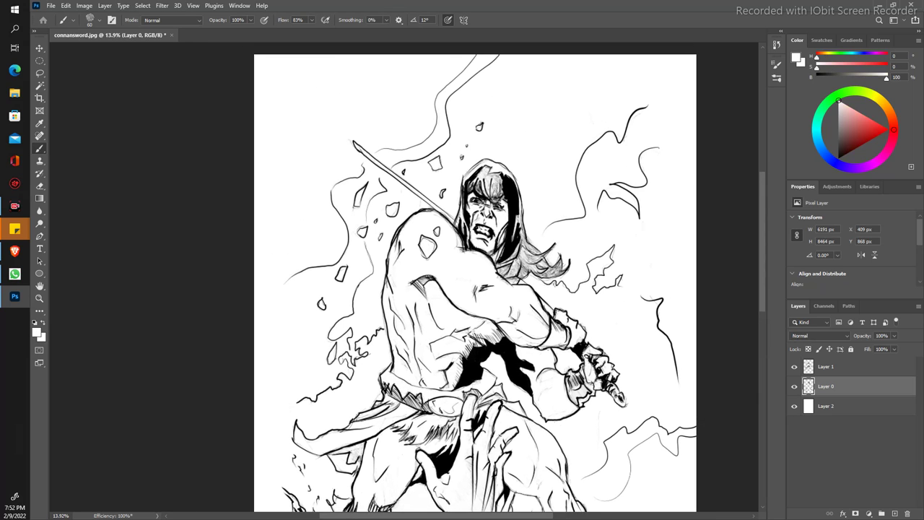
# Swap the colours so black is the foreground painting colour again.
pyautogui.press('e')
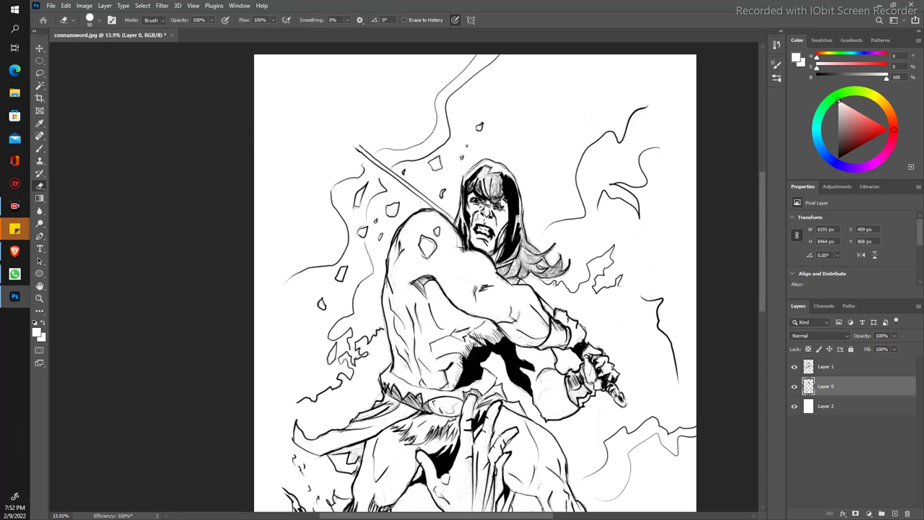
pyautogui.press('b')
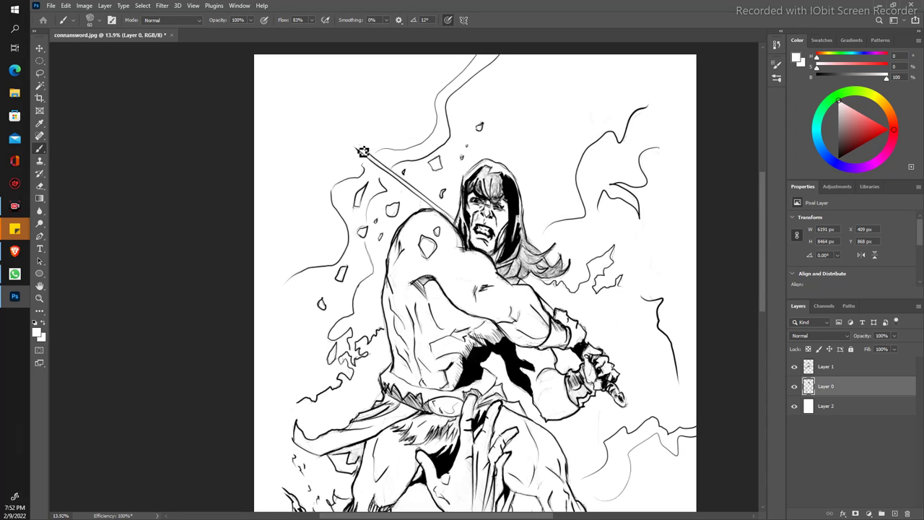
pyautogui.press('x')
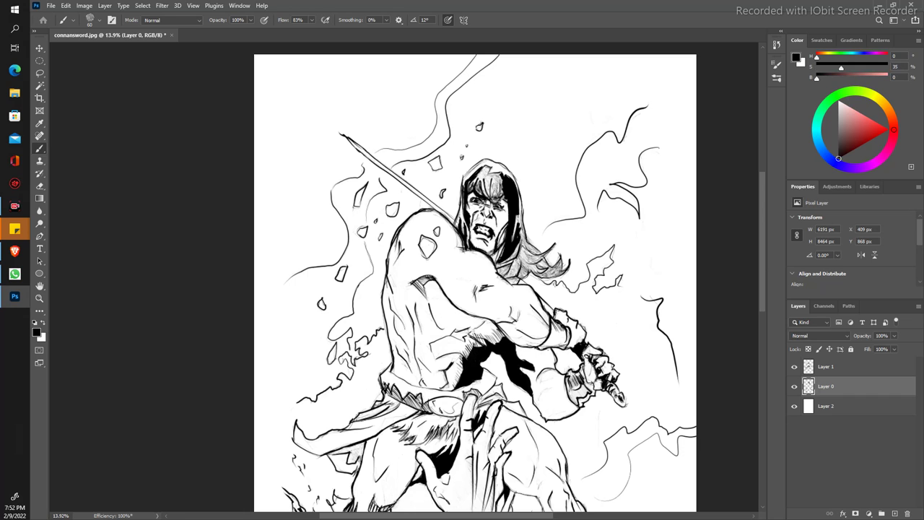
# Zoom out to see the whole drawing, then zoom in on the torso.
pyautogui.press('z')
pyautogui.moveTo(316, 224)
pyautogui.mouseDown()
pyautogui.moveTo(281, 185)
pyautogui.moveTo(311, 250)
pyautogui.moveTo(322, 250)
pyautogui.mouseUp()
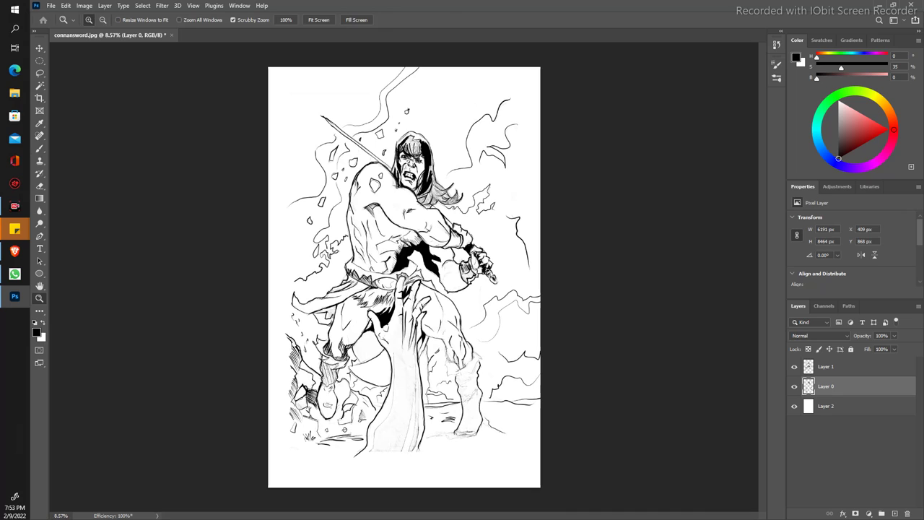
pyautogui.press('e')
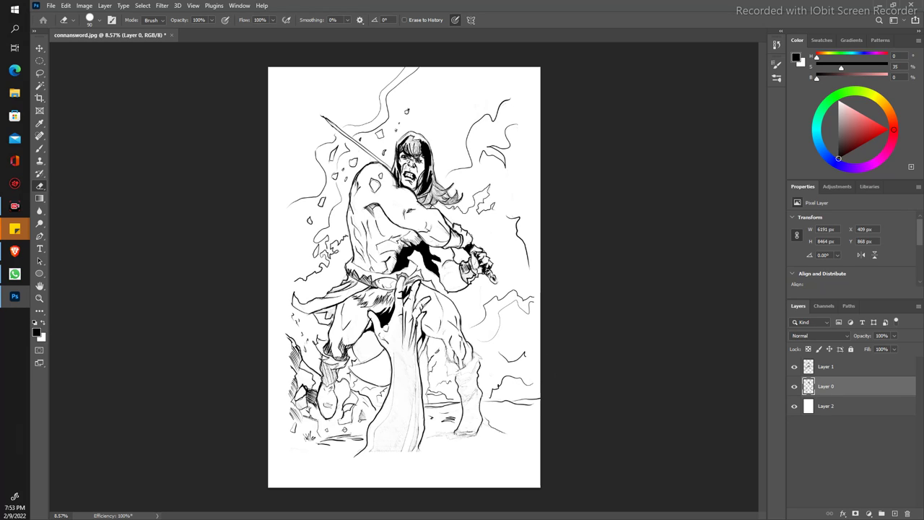
pyautogui.press('z')
pyautogui.moveTo(330, 257); pyautogui.dragTo(383, 257)
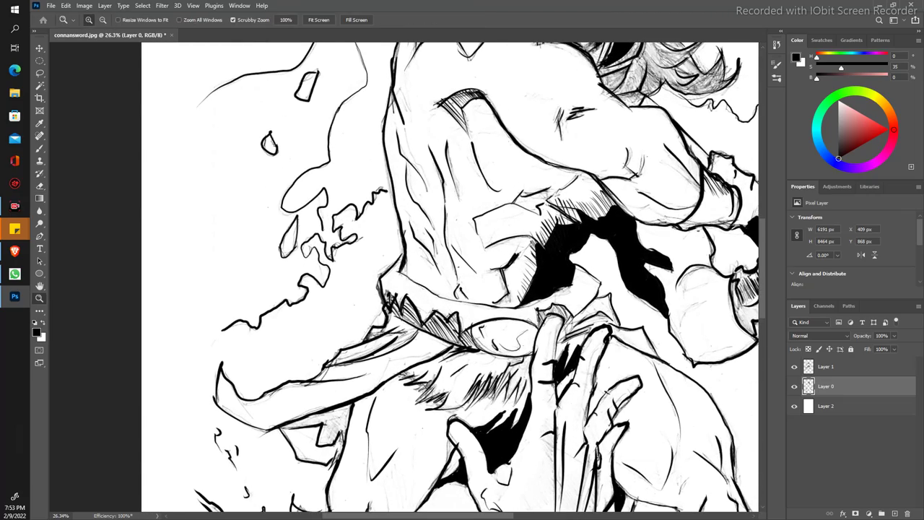
# Outline the top of the hair boldly, darken lower-right strands, and hatch at the shoulder.
pyautogui.press('e')
pyautogui.moveTo(326, 258); pyautogui.dragTo(287, 226)
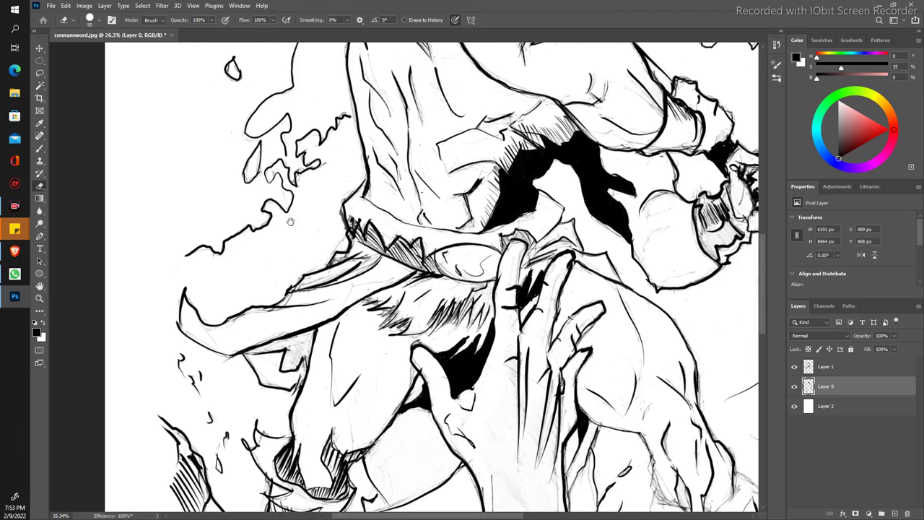
pyautogui.scroll(2, 286, 227)
pyautogui.scroll(2, 287, 238)
pyautogui.scroll(2, 287, 250)
pyautogui.scroll(2, 286, 260)
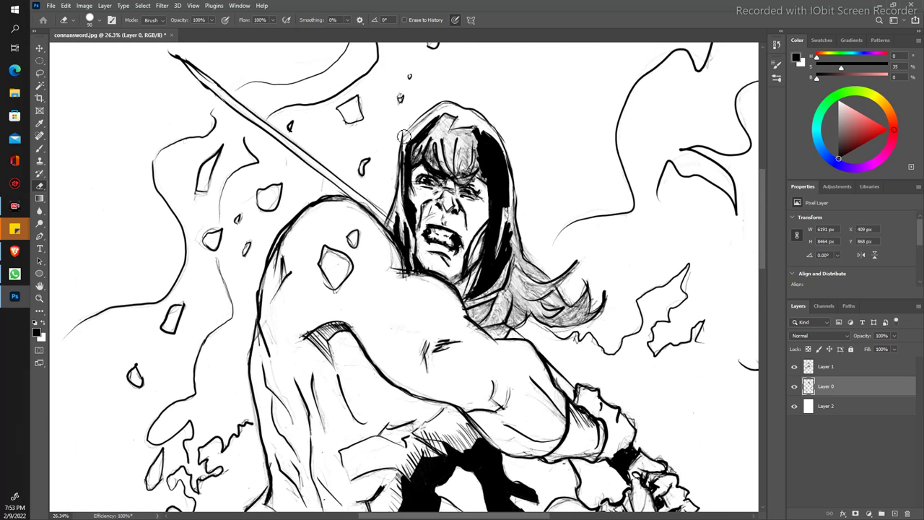
pyautogui.press('b')
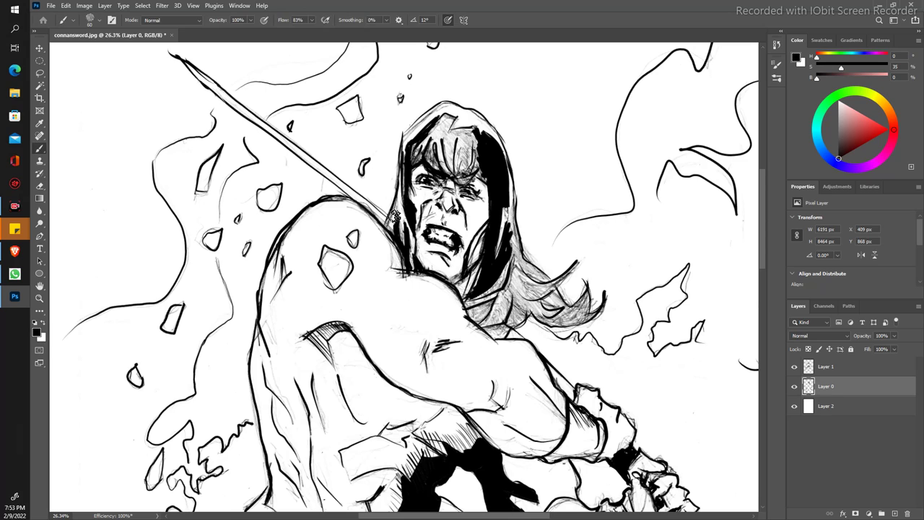
pyautogui.moveTo(404, 159)
pyautogui.mouseDown()
pyautogui.moveTo(443, 105)
pyautogui.moveTo(489, 122)
pyautogui.moveTo(509, 153)
pyautogui.moveTo(523, 245)
pyautogui.moveTo(556, 286)
pyautogui.mouseUp()
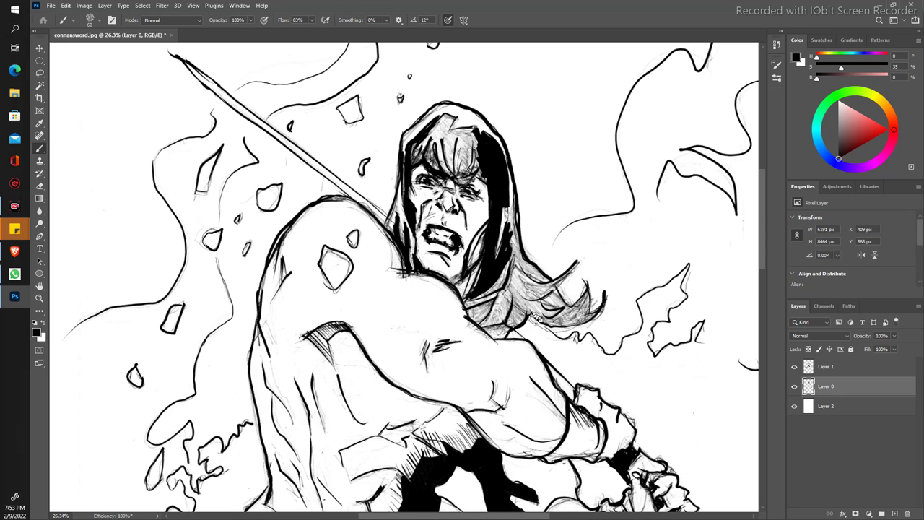
pyautogui.moveTo(557, 330)
pyautogui.mouseDown()
pyautogui.moveTo(598, 318)
pyautogui.moveTo(602, 296)
pyautogui.mouseUp()
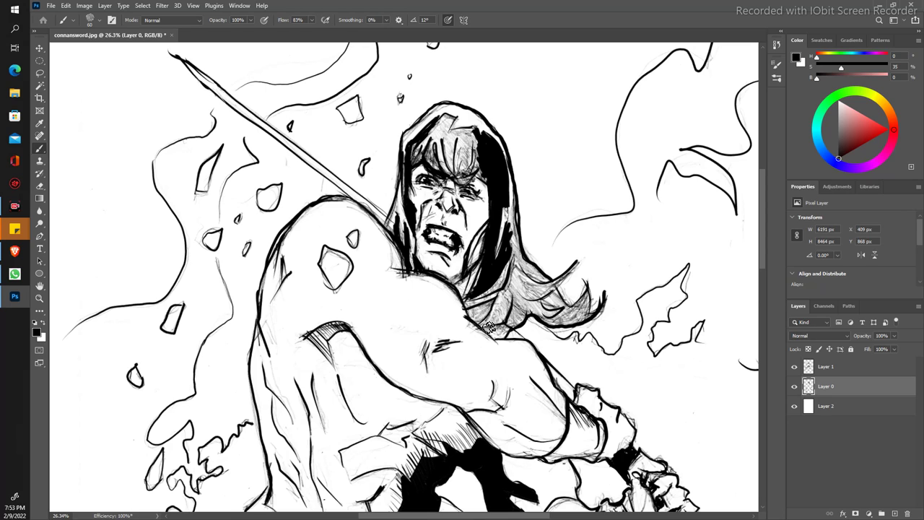
pyautogui.moveTo(505, 323)
pyautogui.mouseDown()
pyautogui.moveTo(508, 310)
pyautogui.moveTo(492, 327)
pyautogui.mouseUp()
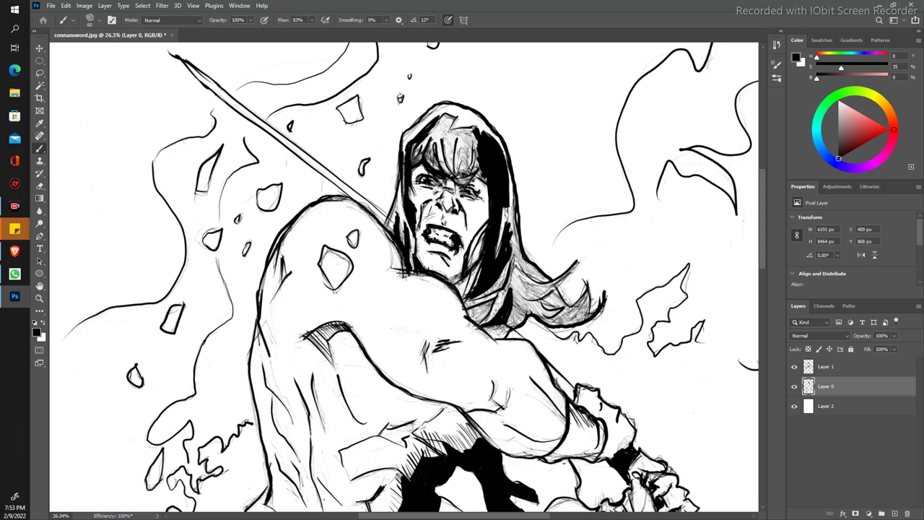
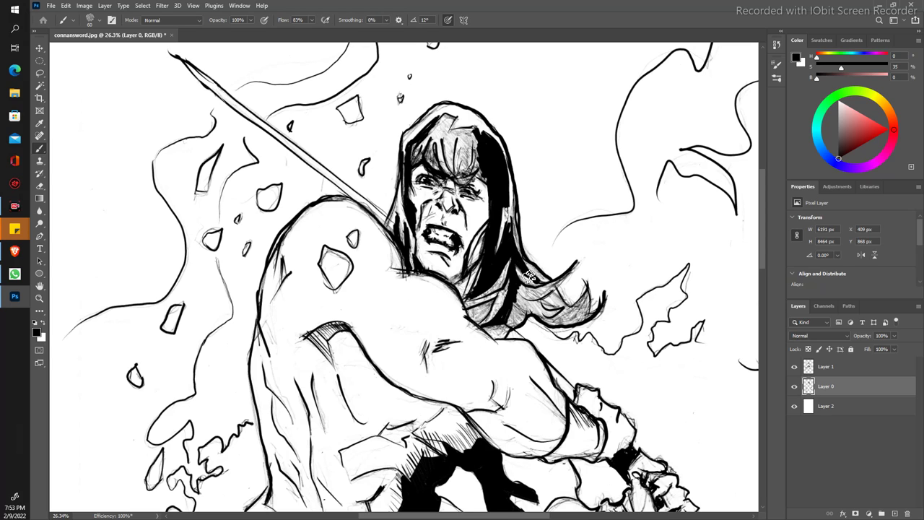
# Darken the hair's right edge and the strands beside the neck.
pyautogui.moveTo(531, 276); pyautogui.dragTo(513, 230)
pyautogui.moveTo(486, 290)
pyautogui.mouseDown()
pyautogui.moveTo(472, 307)
pyautogui.moveTo(514, 283)
pyautogui.mouseUp()
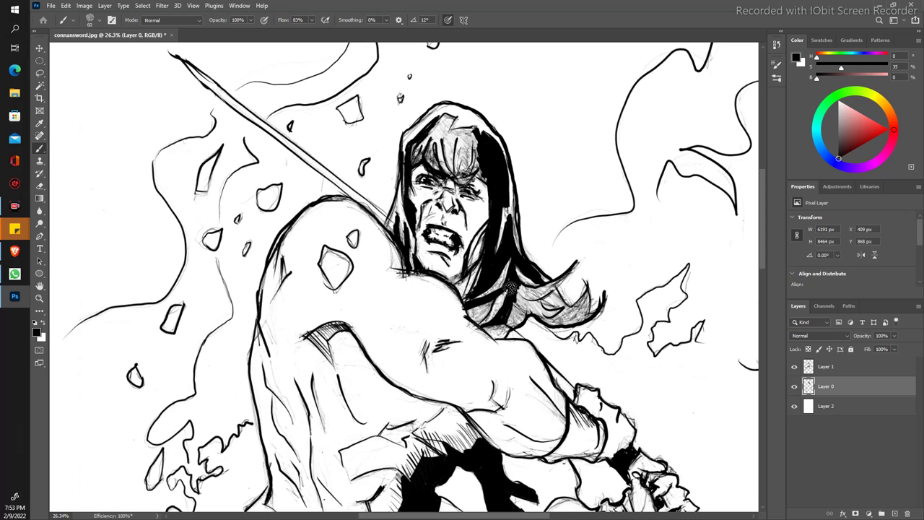
pyautogui.moveTo(482, 321)
pyautogui.mouseDown()
pyautogui.moveTo(500, 298)
pyautogui.moveTo(495, 310)
pyautogui.moveTo(474, 312)
pyautogui.mouseUp()
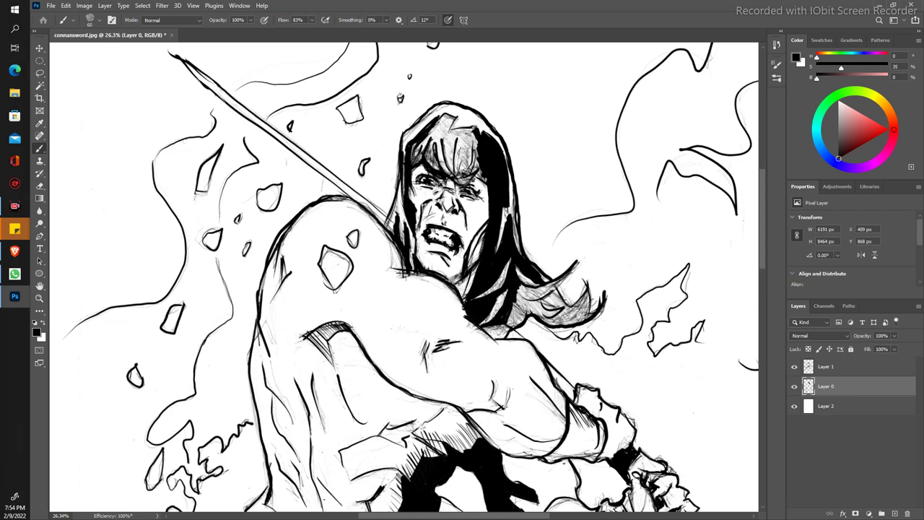
# Thicken the hair outline beside the face, then zoom out to check the whole drawing.
pyautogui.moveTo(400, 237); pyautogui.dragTo(397, 185)
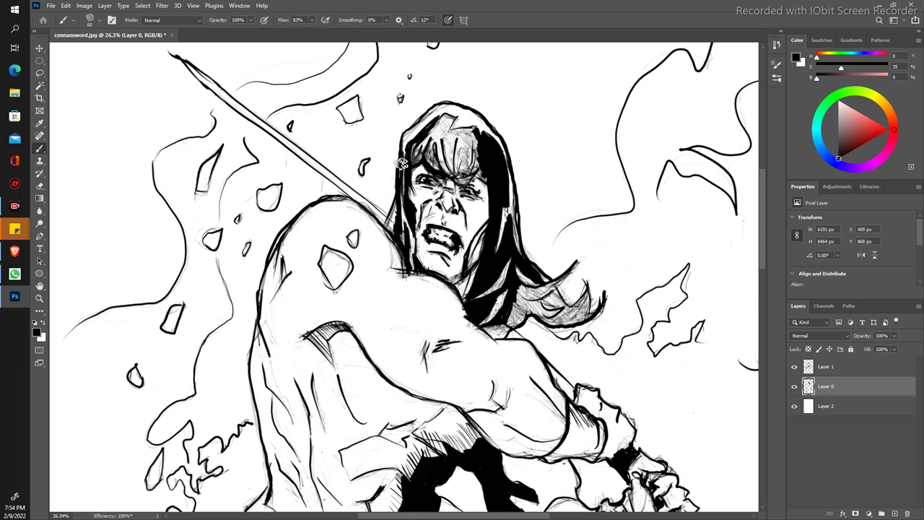
pyautogui.moveTo(403, 244); pyautogui.dragTo(405, 137)
pyautogui.moveTo(405, 188); pyautogui.dragTo(391, 220)
pyautogui.press('z')
pyautogui.moveTo(262, 174)
pyautogui.mouseDown()
pyautogui.moveTo(310, 260)
pyautogui.moveTo(288, 244)
pyautogui.moveTo(396, 293)
pyautogui.mouseUp()
pyautogui.press('b')
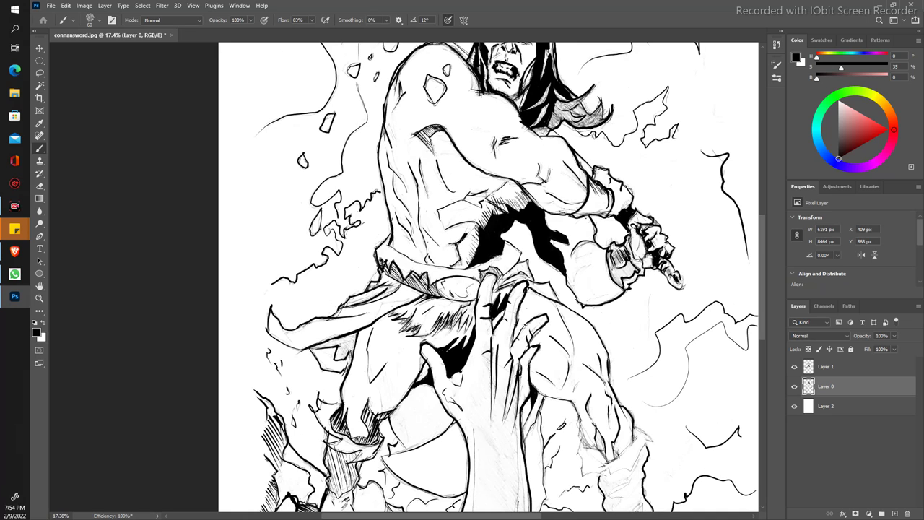
# Hatch the hair strands and add small hatch marks at the bottom of the hair.
pyautogui.moveTo(437, 244); pyautogui.dragTo(467, 410)
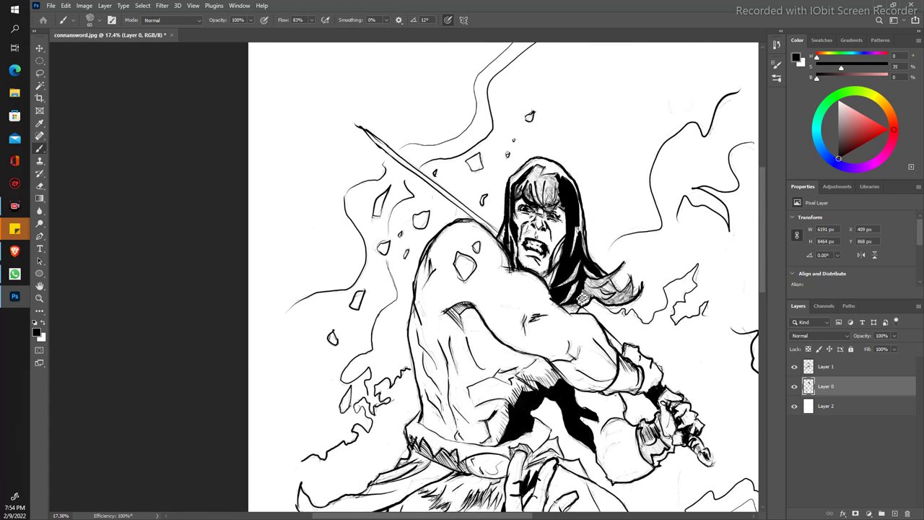
pyautogui.moveTo(611, 291); pyautogui.dragTo(628, 272)
pyautogui.moveTo(591, 303); pyautogui.dragTo(580, 309)
pyautogui.moveTo(578, 303); pyautogui.dragTo(572, 310)
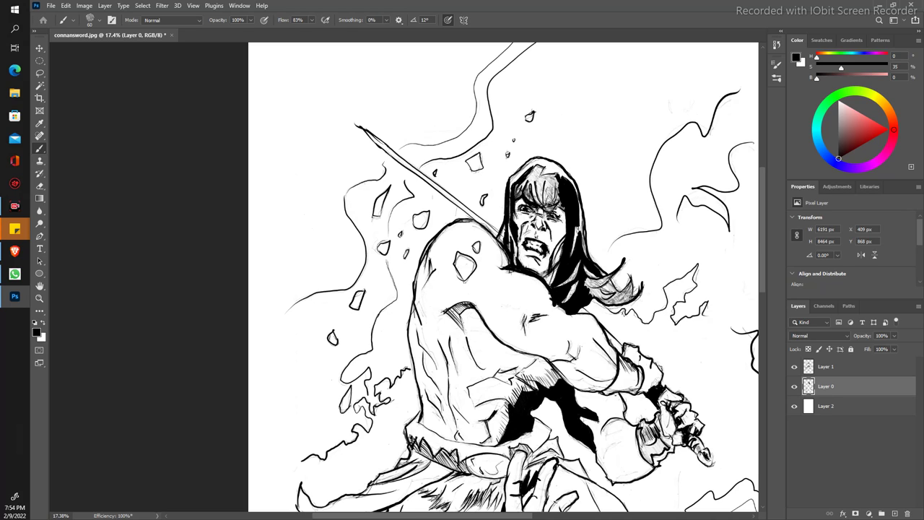
# Re-ink the shoulder's top and left contour thicker and darker, then zoom out.
pyautogui.moveTo(458, 229); pyautogui.dragTo(498, 234)
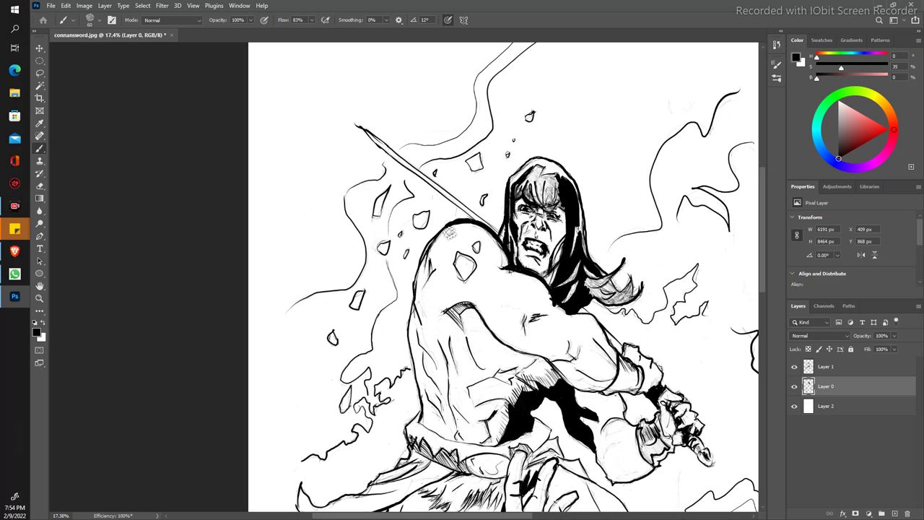
pyautogui.moveTo(448, 228); pyautogui.dragTo(418, 300)
pyautogui.moveTo(452, 230); pyautogui.dragTo(420, 277)
pyautogui.press('z')
pyautogui.moveTo(329, 171); pyautogui.dragTo(275, 172)
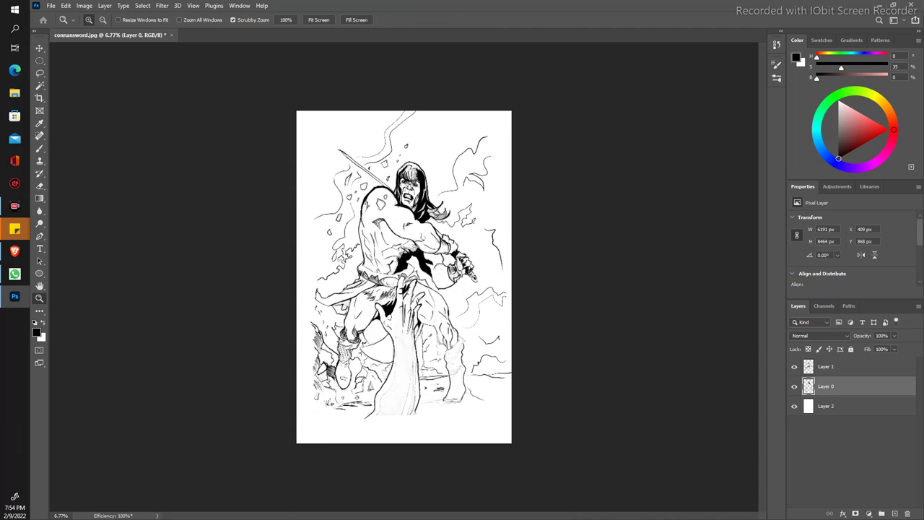
# Zoom into the lower figure and ink dark strokes and hatching along the leg outline.
pyautogui.press('b')
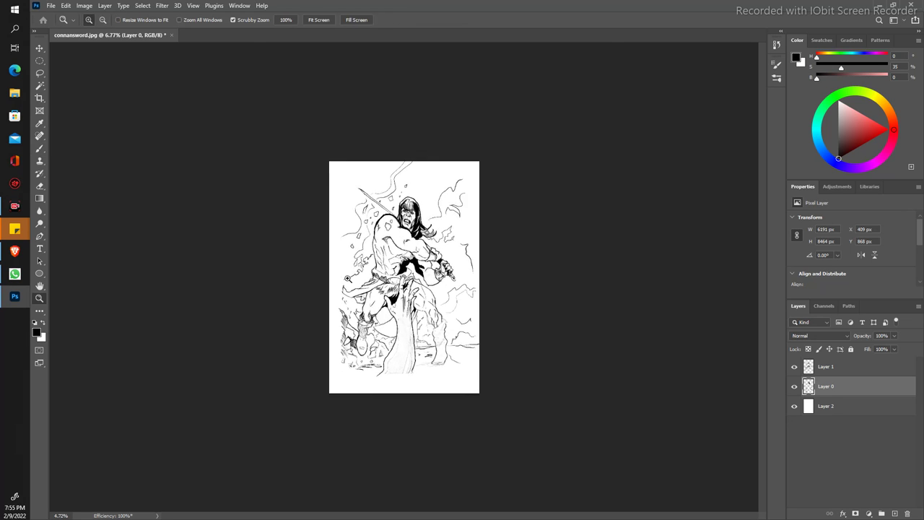
pyautogui.scroll(3, 348, 179)
pyautogui.moveTo(353, 304); pyautogui.dragTo(361, 222)
pyautogui.scroll(2, 393, 275)
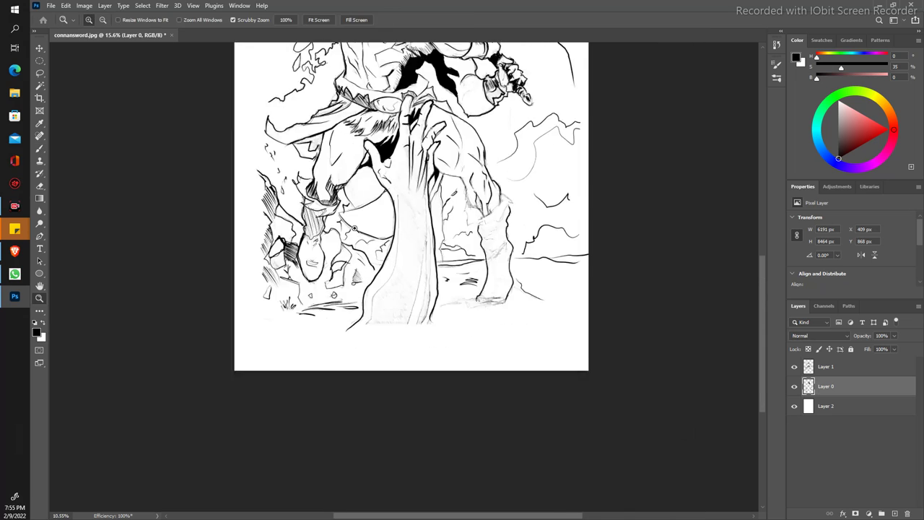
pyautogui.moveTo(605, 239)
pyautogui.mouseDown()
pyautogui.moveTo(620, 226)
pyautogui.moveTo(586, 237)
pyautogui.moveTo(579, 202)
pyautogui.moveTo(614, 182)
pyautogui.moveTo(572, 192)
pyautogui.mouseUp()
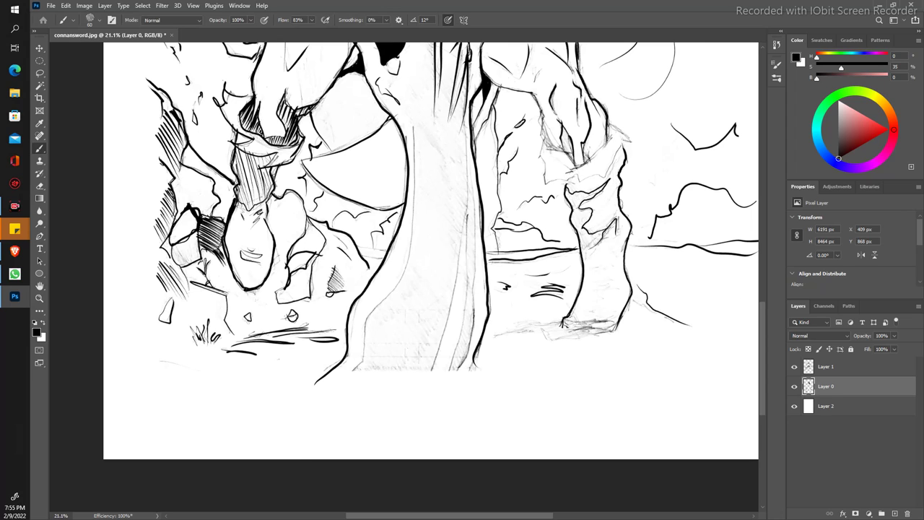
pyautogui.moveTo(543, 148)
pyautogui.mouseDown()
pyautogui.moveTo(573, 186)
pyautogui.moveTo(614, 179)
pyautogui.moveTo(632, 148)
pyautogui.moveTo(608, 117)
pyautogui.mouseUp()
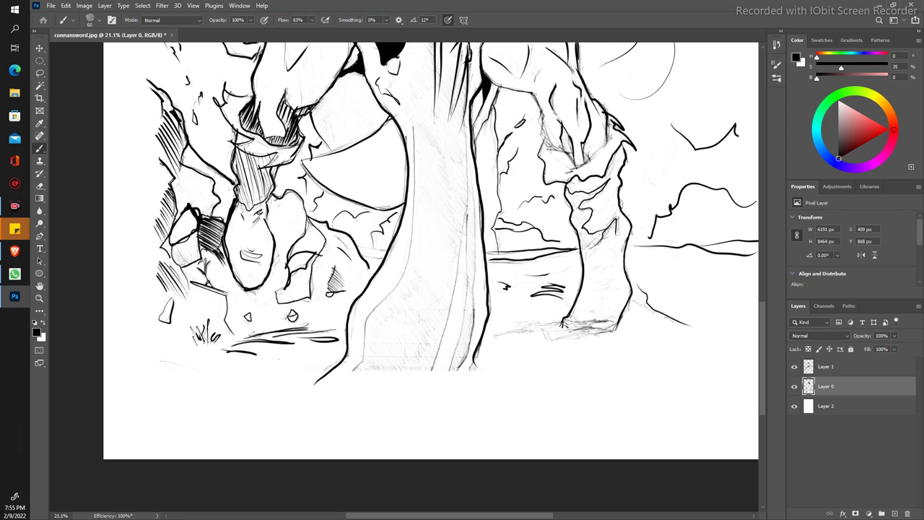
pyautogui.moveTo(539, 132)
pyautogui.mouseDown()
pyautogui.moveTo(578, 170)
pyautogui.moveTo(607, 150)
pyautogui.mouseUp()
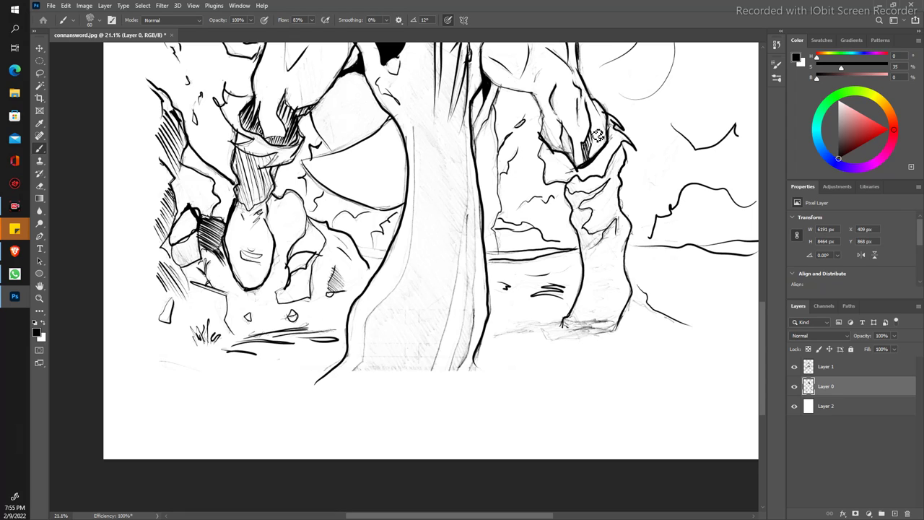
pyautogui.moveTo(572, 157)
pyautogui.mouseDown()
pyautogui.moveTo(567, 128)
pyautogui.moveTo(546, 136)
pyautogui.moveTo(543, 108)
pyautogui.mouseUp()
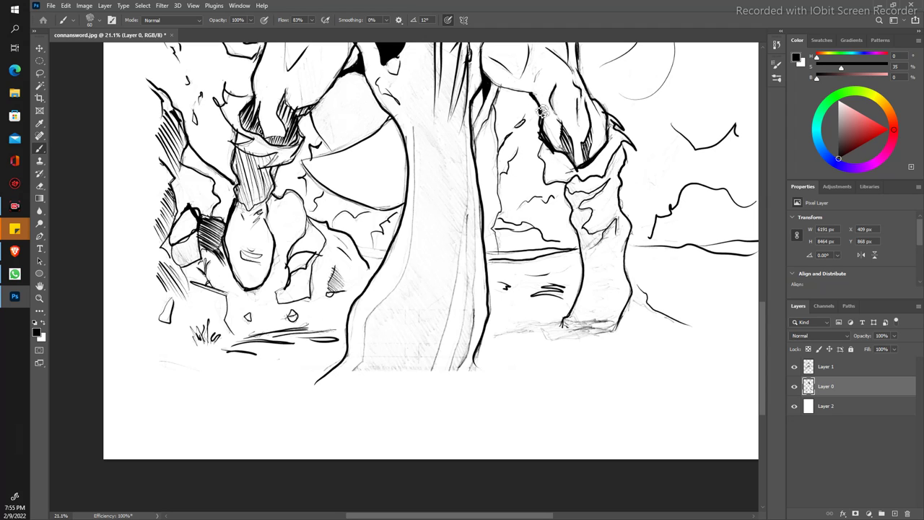
pyautogui.moveTo(556, 149); pyautogui.dragTo(570, 165)
# Add two short black strokes on the right leg, then zoom out to the whole drawing.
pyautogui.press('z')
pyautogui.moveTo(404, 103)
pyautogui.mouseDown()
pyautogui.moveTo(368, 103)
pyautogui.moveTo(405, 107)
pyautogui.mouseUp()
pyautogui.press('b')
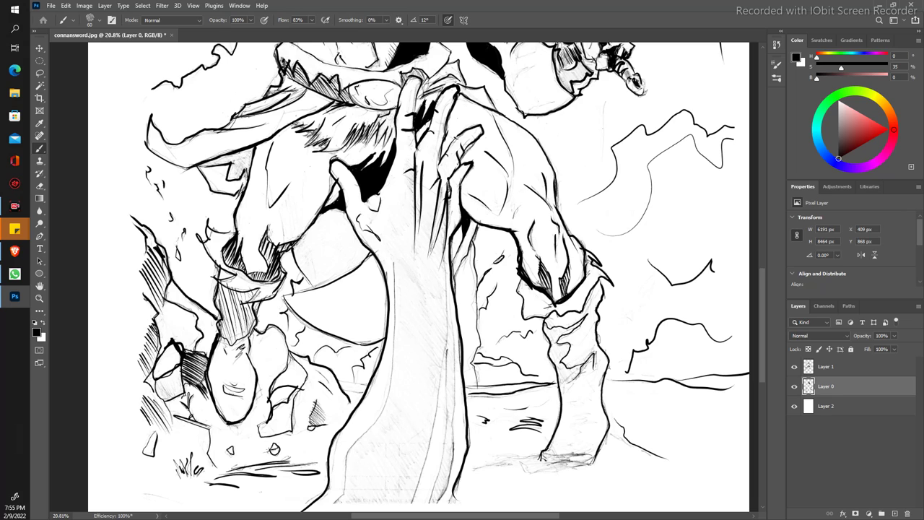
pyautogui.moveTo(508, 176); pyautogui.dragTo(484, 153)
pyautogui.moveTo(495, 213); pyautogui.dragTo(470, 193)
pyautogui.press('z')
pyautogui.moveTo(405, 202)
pyautogui.mouseDown()
pyautogui.moveTo(308, 189)
pyautogui.moveTo(331, 212)
pyautogui.mouseUp()
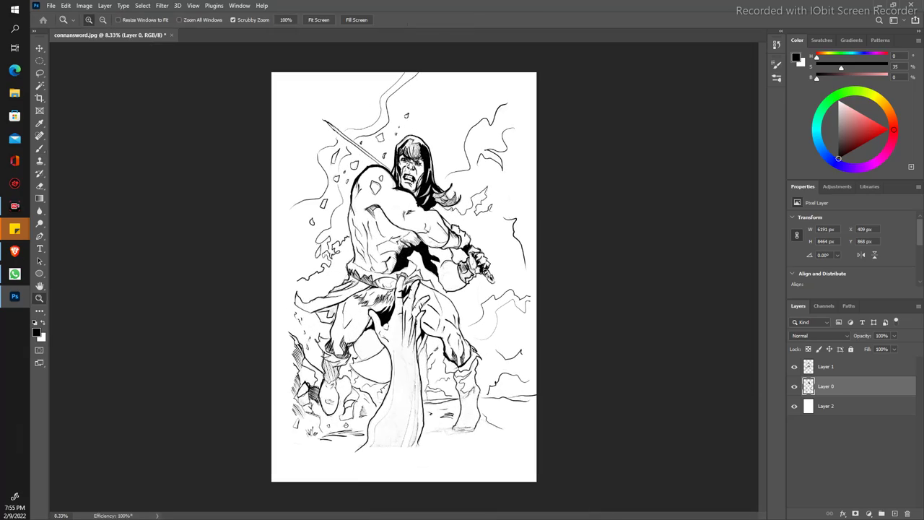
# Ink a short ground line below the trunk and zoom out to review.
pyautogui.moveTo(347, 248); pyautogui.dragTo(390, 248)
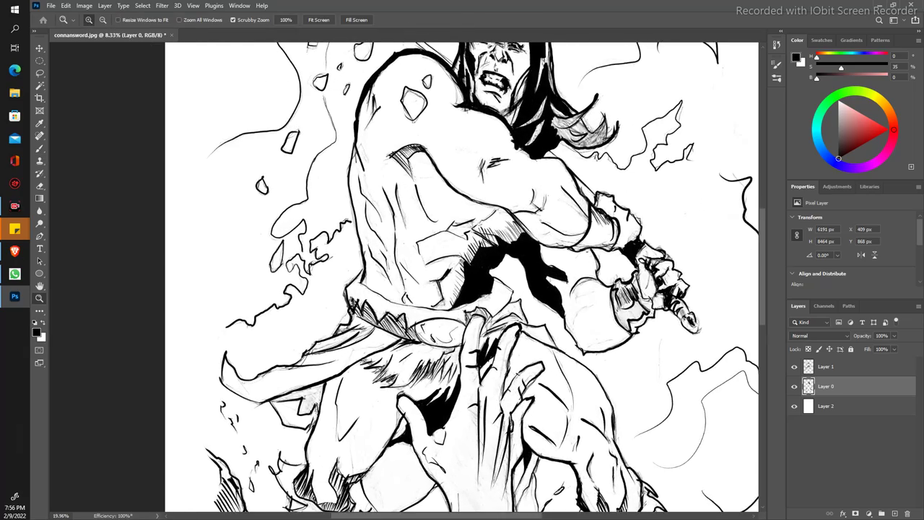
pyautogui.press('b')
pyautogui.scroll(-5, 404, 289)
pyautogui.scroll(-3, 346, 275)
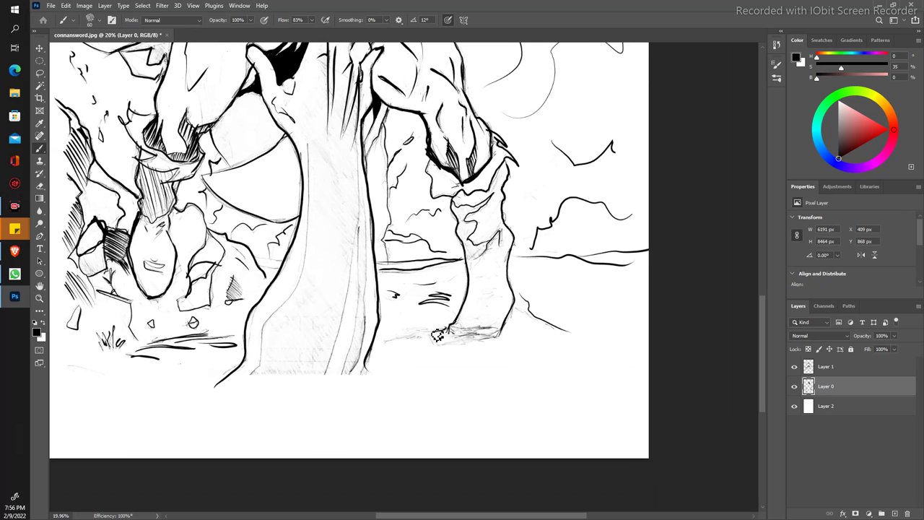
pyautogui.moveTo(396, 338)
pyautogui.mouseDown()
pyautogui.moveTo(480, 330)
pyautogui.moveTo(463, 330)
pyautogui.moveTo(491, 310)
pyautogui.moveTo(483, 290)
pyautogui.moveTo(480, 303)
pyautogui.mouseUp()
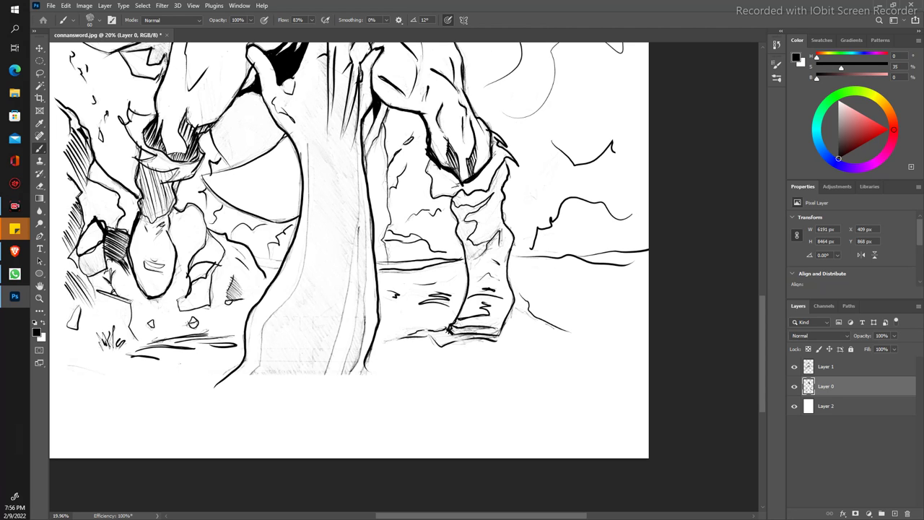
pyautogui.press('z')
pyautogui.moveTo(398, 226); pyautogui.dragTo(339, 225)
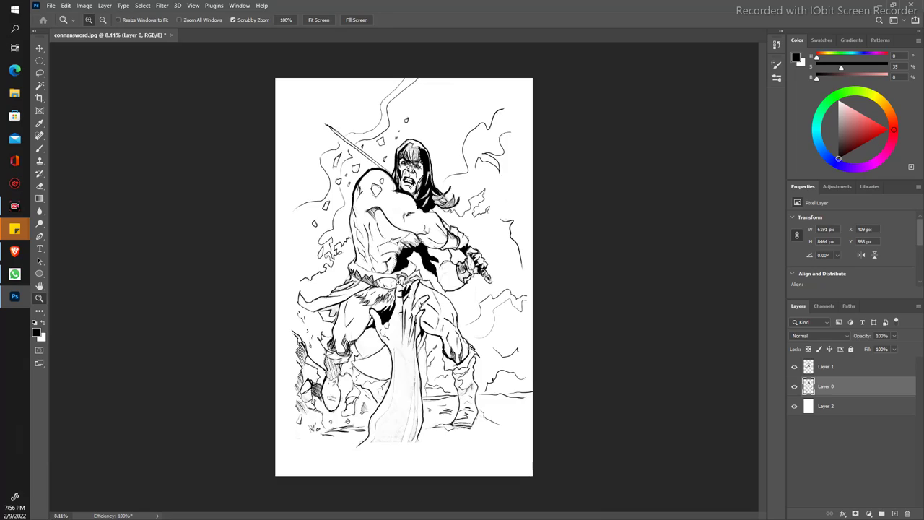
# Add dark hatching strokes along the base of the right boot, then zoom out.
pyautogui.moveTo(405, 275)
pyautogui.mouseDown()
pyautogui.moveTo(462, 275)
pyautogui.moveTo(375, 268)
pyautogui.mouseUp()
pyautogui.press('b')
pyautogui.scroll(-5, 430, 269)
pyautogui.press('z')
pyautogui.moveTo(477, 375)
pyautogui.mouseDown()
pyautogui.moveTo(542, 383)
pyautogui.moveTo(466, 372)
pyautogui.mouseUp()
pyautogui.press('b')
pyautogui.moveTo(521, 364)
pyautogui.mouseDown()
pyautogui.moveTo(469, 372)
pyautogui.moveTo(528, 355)
pyautogui.moveTo(447, 381)
pyautogui.moveTo(458, 377)
pyautogui.mouseUp()
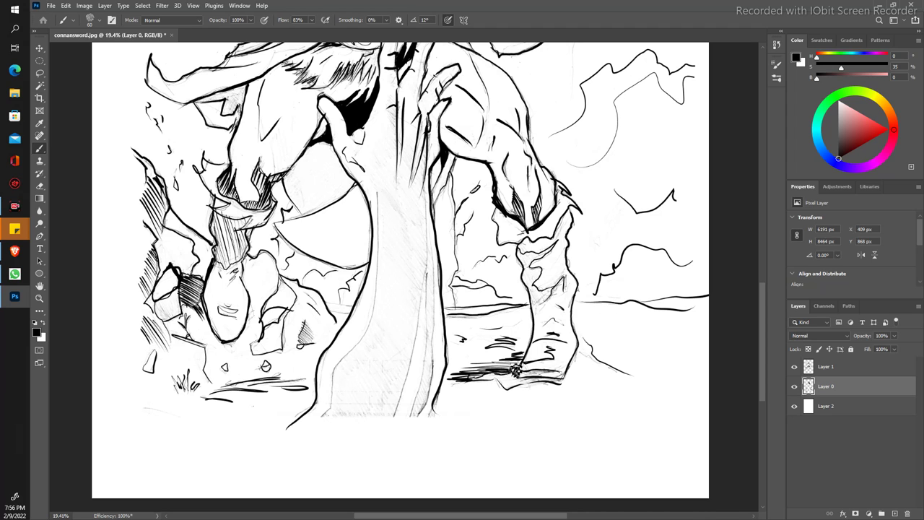
pyautogui.moveTo(523, 362); pyautogui.dragTo(514, 371)
pyautogui.press('z')
pyautogui.moveTo(317, 183); pyautogui.dragTo(287, 183)
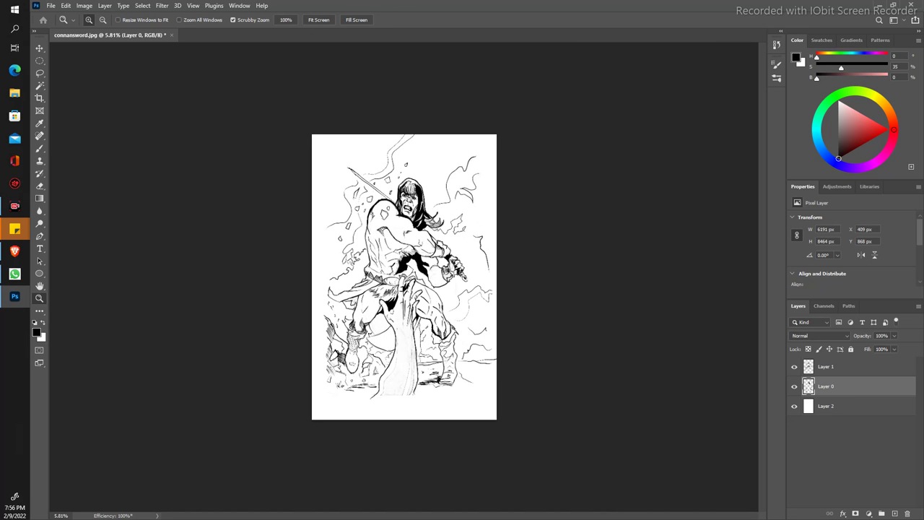
# Reframe the view on the lower left legs and zoom back out to the whole drawing.
pyautogui.moveTo(344, 276); pyautogui.dragTo(355, 272)
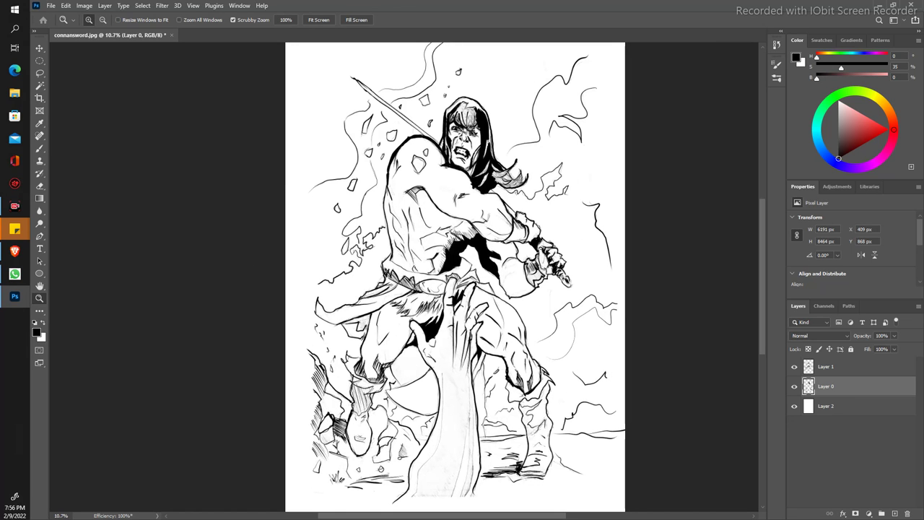
pyautogui.moveTo(323, 225)
pyautogui.mouseDown()
pyautogui.moveTo(313, 213)
pyautogui.moveTo(343, 214)
pyautogui.mouseUp()
pyautogui.press('b')
pyautogui.moveTo(324, 276); pyautogui.dragTo(336, 205)
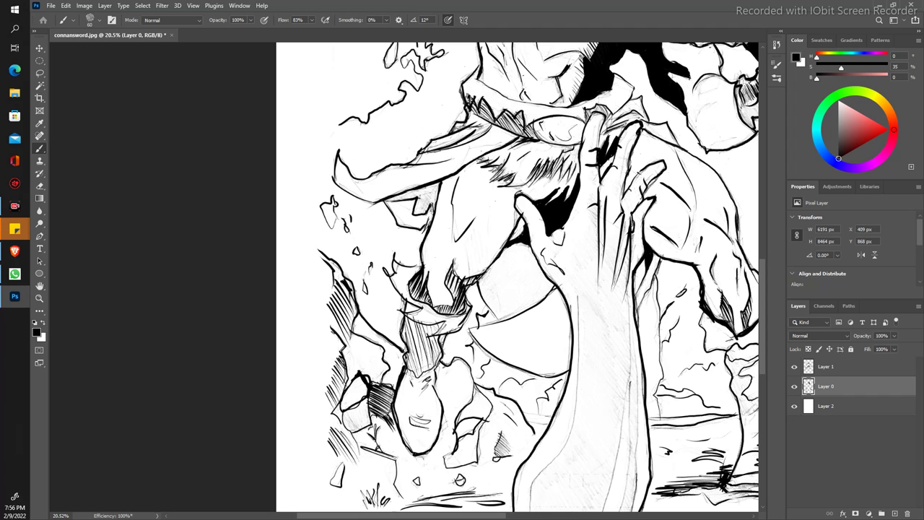
pyautogui.press('z')
pyautogui.moveTo(317, 210); pyautogui.dragTo(281, 210)
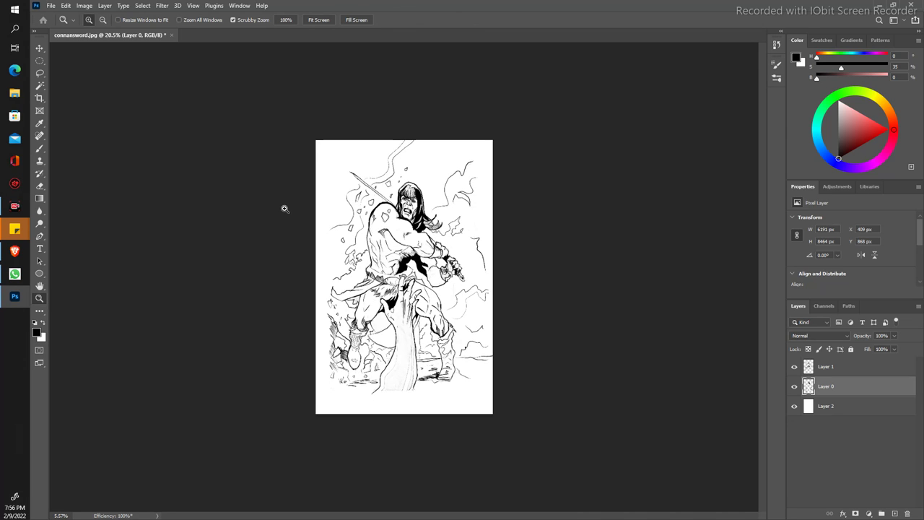
# Zoom in on the rising hand and draw thin hatch strokes on its fingers.
pyautogui.moveTo(282, 210); pyautogui.dragTo(286, 210)
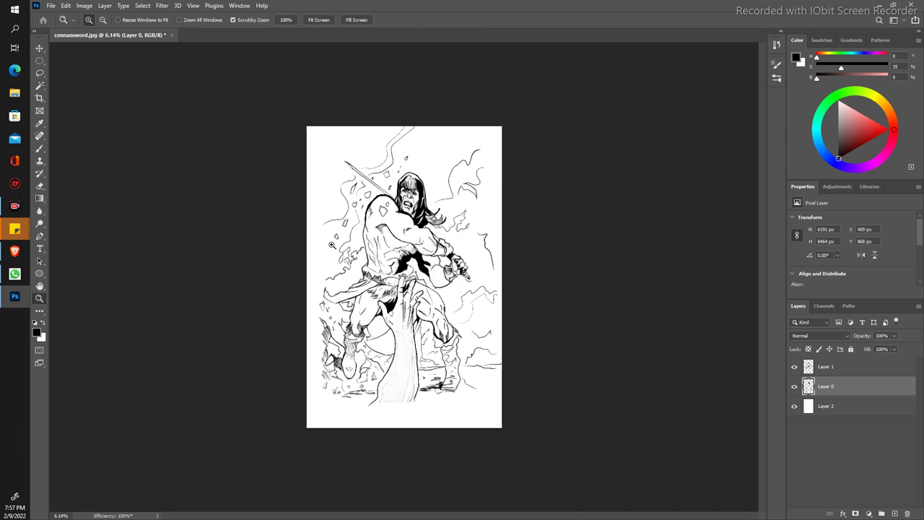
pyautogui.moveTo(331, 245); pyautogui.dragTo(338, 245)
pyautogui.moveTo(329, 294); pyautogui.dragTo(341, 294)
pyautogui.moveTo(340, 462)
pyautogui.mouseDown()
pyautogui.moveTo(331, 245)
pyautogui.moveTo(346, 244)
pyautogui.mouseUp()
pyautogui.press('b')
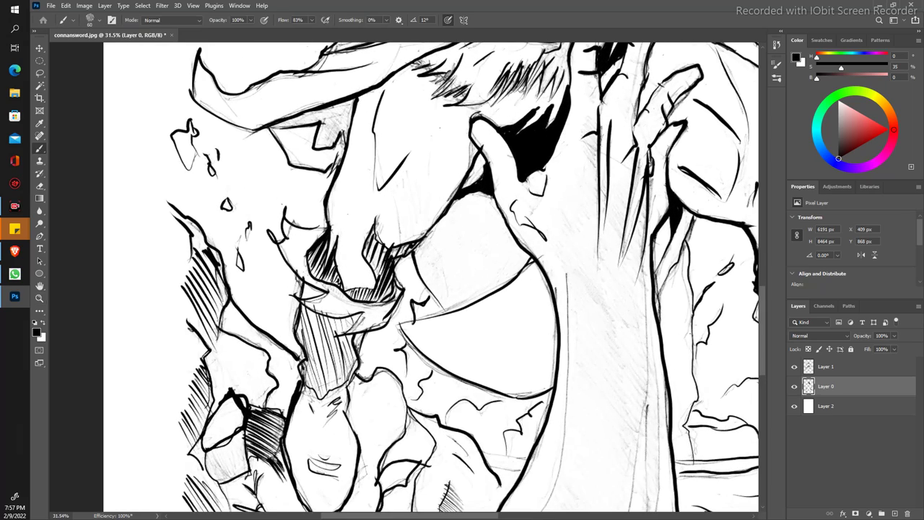
pyautogui.moveTo(398, 238)
pyautogui.mouseDown()
pyautogui.moveTo(401, 177)
pyautogui.moveTo(408, 240)
pyautogui.mouseUp()
pyautogui.moveTo(413, 157)
pyautogui.mouseDown()
pyautogui.moveTo(416, 239)
pyautogui.moveTo(422, 144)
pyautogui.moveTo(434, 220)
pyautogui.moveTo(445, 137)
pyautogui.moveTo(452, 195)
pyautogui.mouseUp()
# Reframe the view around the lower hand and legs at a medium zoom.
pyautogui.press('z')
pyautogui.moveTo(299, 173); pyautogui.dragTo(256, 91)
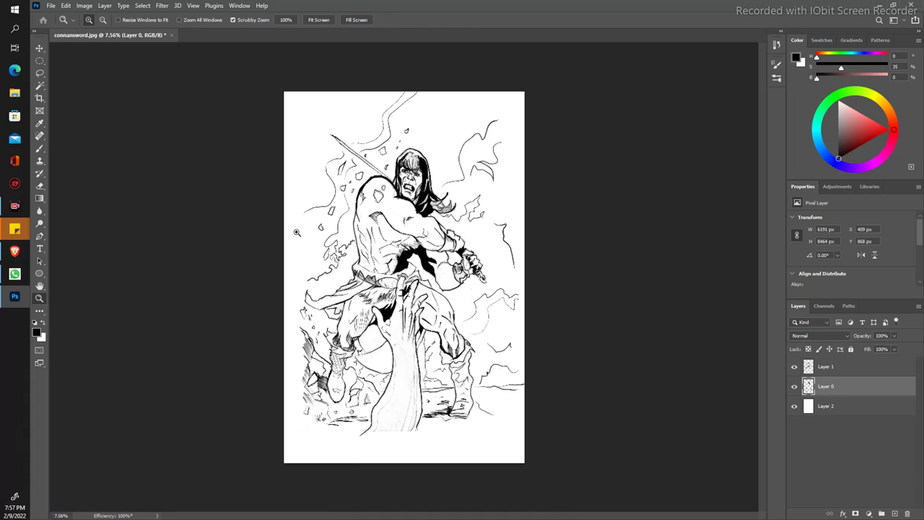
pyautogui.moveTo(295, 231); pyautogui.dragTo(347, 231)
pyautogui.press('b')
pyautogui.moveTo(506, 361)
pyautogui.mouseDown()
pyautogui.moveTo(419, 159)
pyautogui.moveTo(390, 130)
pyautogui.mouseUp()
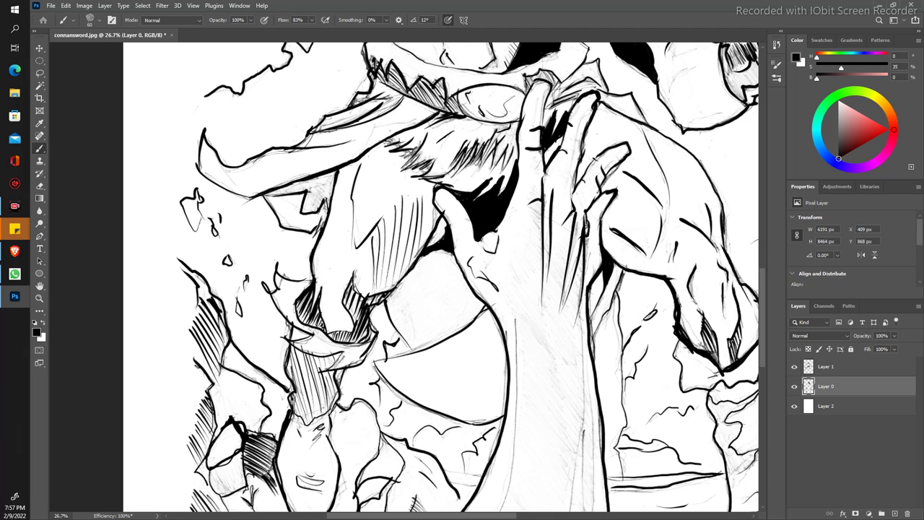
pyautogui.press('z')
pyautogui.keyDown('alt'); pyautogui.click(278, 93); pyautogui.keyUp('alt')
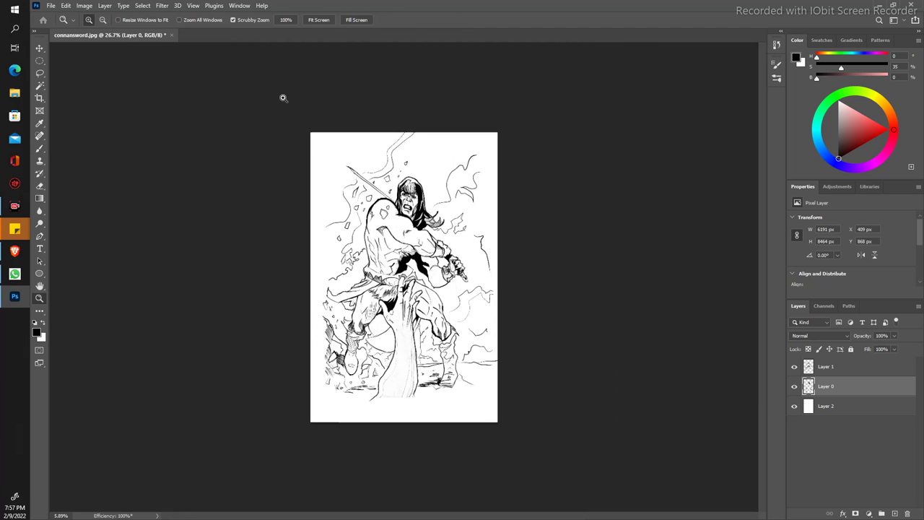
pyautogui.moveTo(301, 192); pyautogui.dragTo(304, 211)
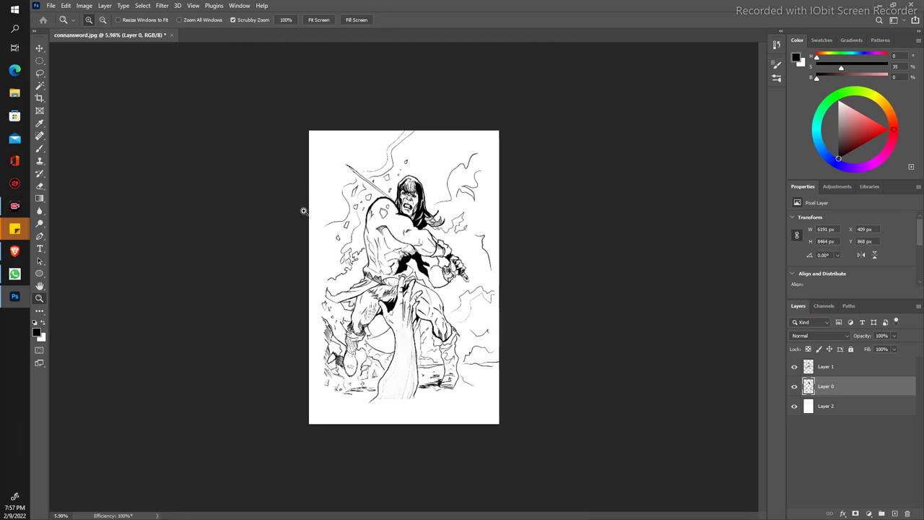
pyautogui.moveTo(330, 241)
pyautogui.mouseDown()
pyautogui.moveTo(304, 206)
pyautogui.moveTo(344, 219)
pyautogui.mouseUp()
pyautogui.press('b')
pyautogui.scroll(-1, 344, 219)
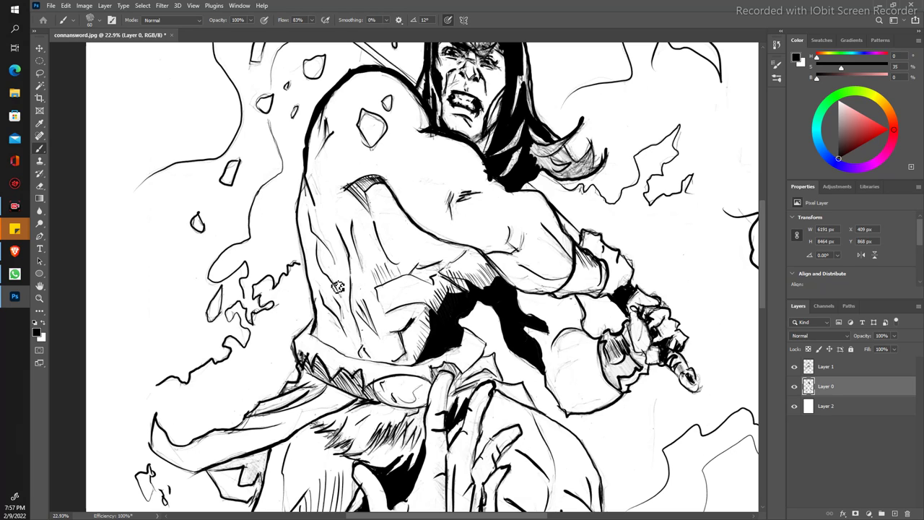
# Add a short ink stroke on the torso, then zoom in close on the face.
pyautogui.moveTo(334, 261); pyautogui.dragTo(325, 227)
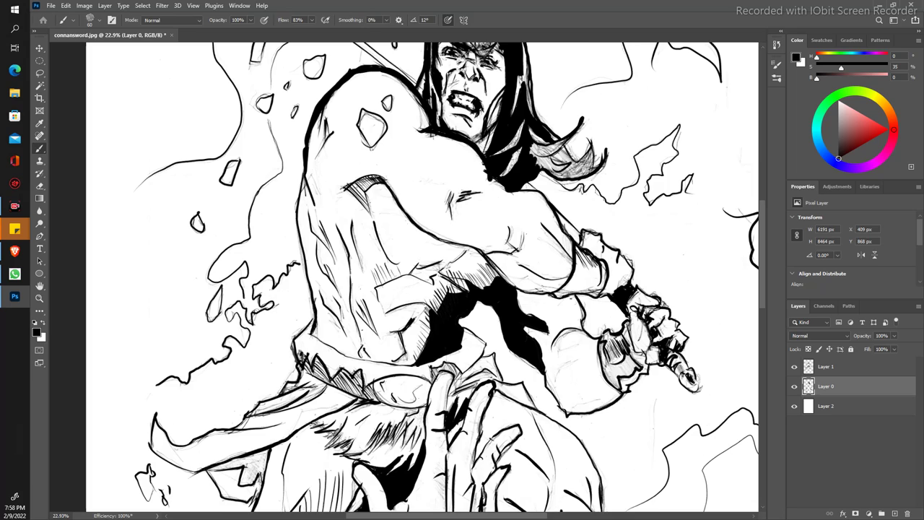
pyautogui.press('z')
pyautogui.moveTo(322, 212); pyautogui.dragTo(289, 177)
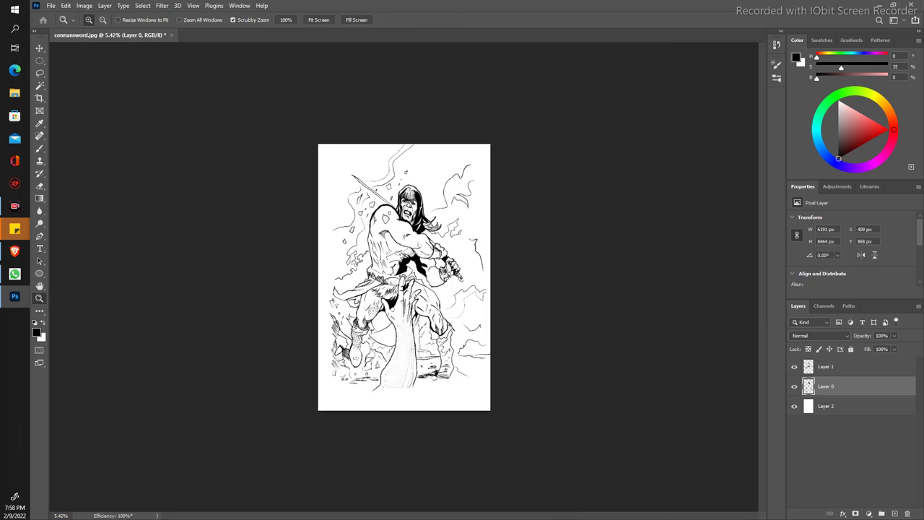
pyautogui.moveTo(314, 285)
pyautogui.mouseDown()
pyautogui.moveTo(302, 246)
pyautogui.moveTo(327, 258)
pyautogui.moveTo(335, 244)
pyautogui.mouseUp()
pyautogui.press('b')
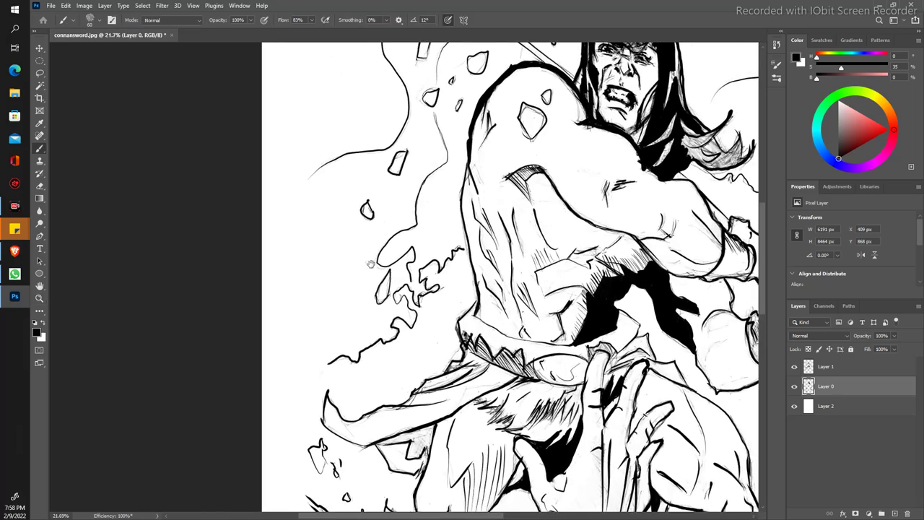
pyautogui.moveTo(269, 287)
pyautogui.mouseDown()
pyautogui.moveTo(271, 270)
pyautogui.moveTo(267, 277)
pyautogui.mouseUp()
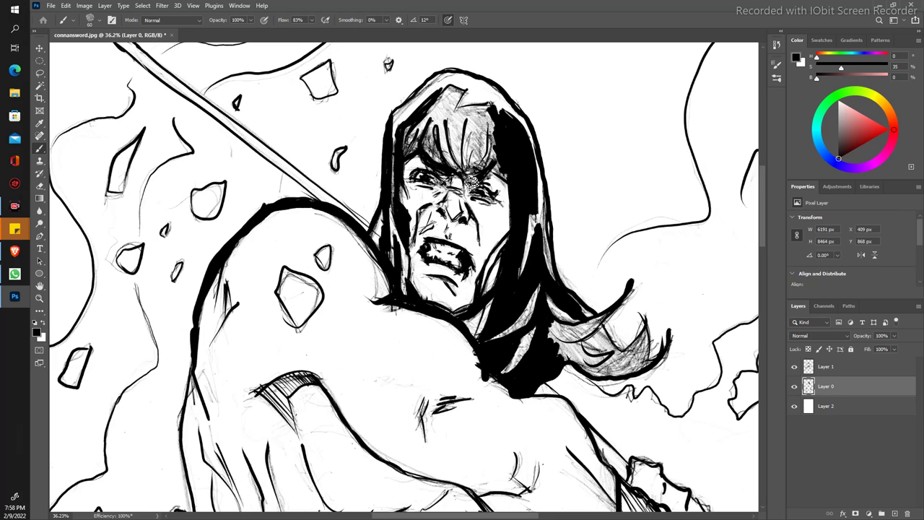
# Paint solid black strands over the forehead, above the brows and across the crown.
pyautogui.moveTo(446, 146)
pyautogui.mouseDown()
pyautogui.moveTo(453, 119)
pyautogui.moveTo(459, 166)
pyautogui.moveTo(463, 138)
pyautogui.moveTo(461, 156)
pyautogui.mouseUp()
pyautogui.moveTo(445, 108)
pyautogui.mouseDown()
pyautogui.moveTo(443, 167)
pyautogui.moveTo(428, 134)
pyautogui.moveTo(437, 109)
pyautogui.moveTo(419, 149)
pyautogui.moveTo(432, 113)
pyautogui.moveTo(412, 143)
pyautogui.moveTo(441, 101)
pyautogui.moveTo(432, 127)
pyautogui.moveTo(452, 101)
pyautogui.moveTo(428, 112)
pyautogui.moveTo(433, 101)
pyautogui.mouseUp()
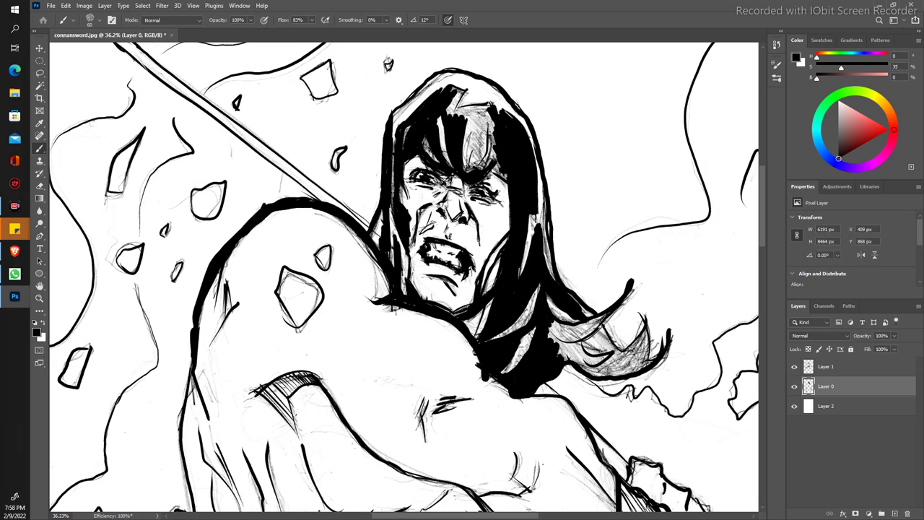
pyautogui.moveTo(478, 130)
pyautogui.mouseDown()
pyautogui.moveTo(469, 181)
pyautogui.moveTo(491, 158)
pyautogui.mouseUp()
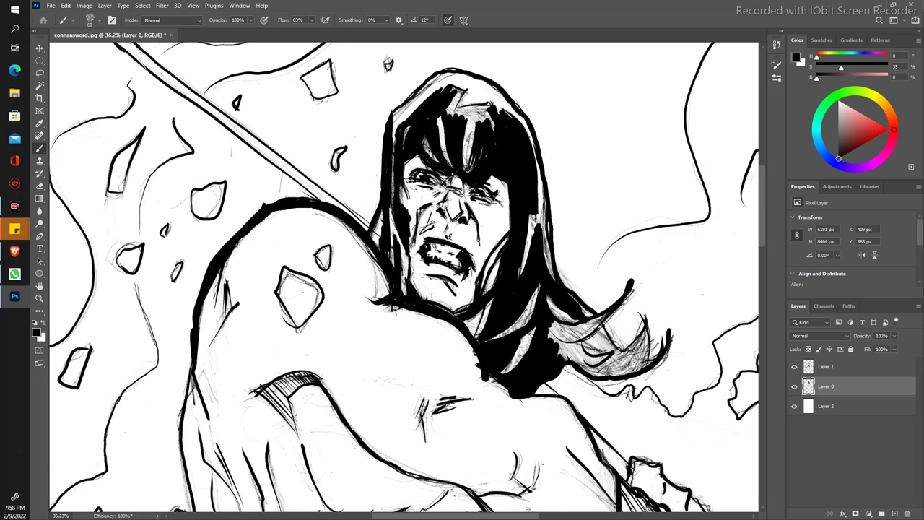
pyautogui.moveTo(468, 155)
pyautogui.mouseDown()
pyautogui.moveTo(487, 123)
pyautogui.moveTo(499, 125)
pyautogui.moveTo(483, 126)
pyautogui.mouseUp()
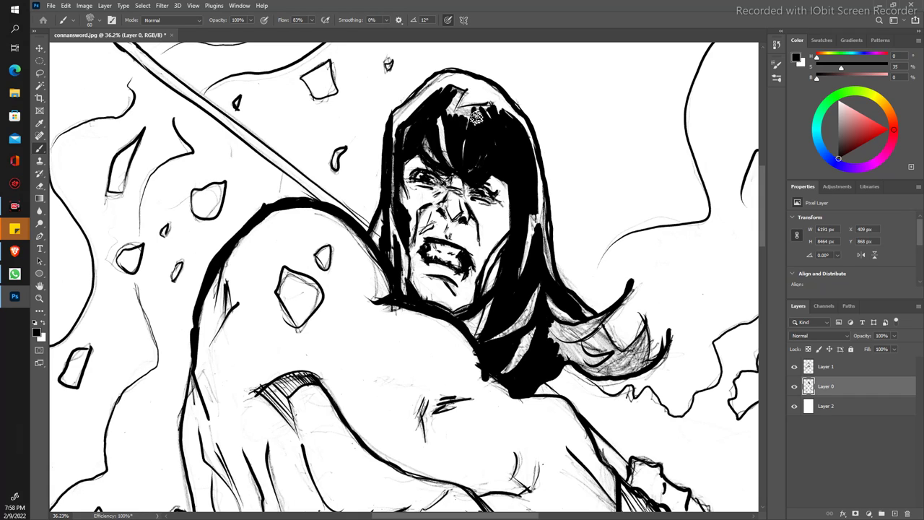
pyautogui.moveTo(478, 116)
pyautogui.mouseDown()
pyautogui.moveTo(450, 113)
pyautogui.moveTo(466, 90)
pyautogui.moveTo(439, 90)
pyautogui.moveTo(453, 92)
pyautogui.mouseUp()
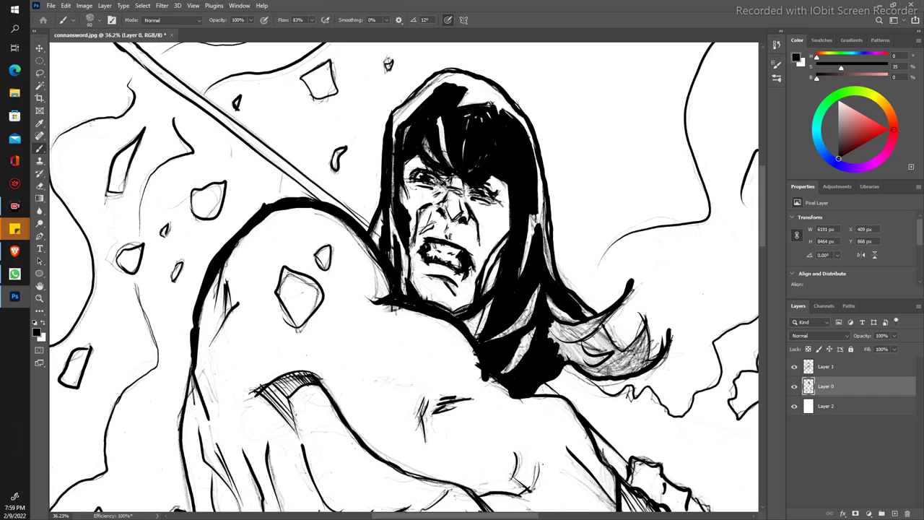
pyautogui.press('z')
pyautogui.moveTo(397, 159); pyautogui.dragTo(325, 159)
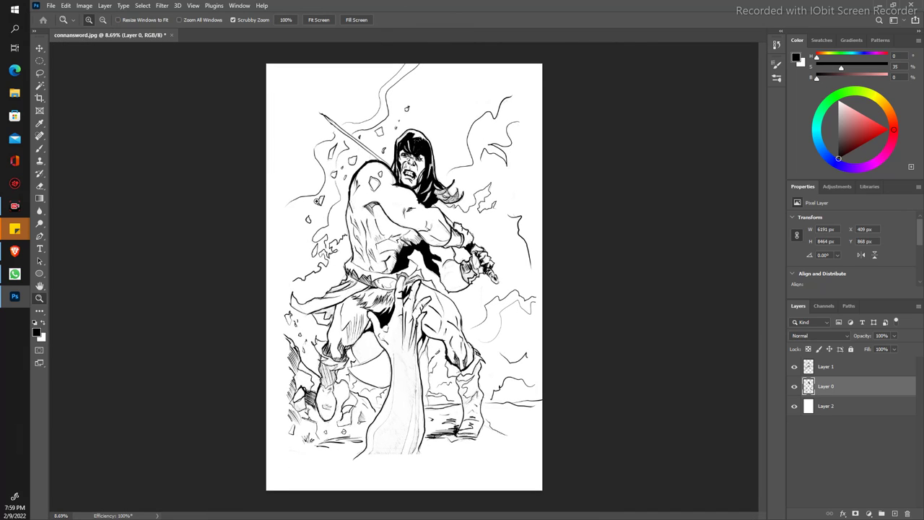
# Zoom to the head and paint bold black strands at the hair tips by the shoulder.
pyautogui.moveTo(318, 200); pyautogui.dragTo(352, 227)
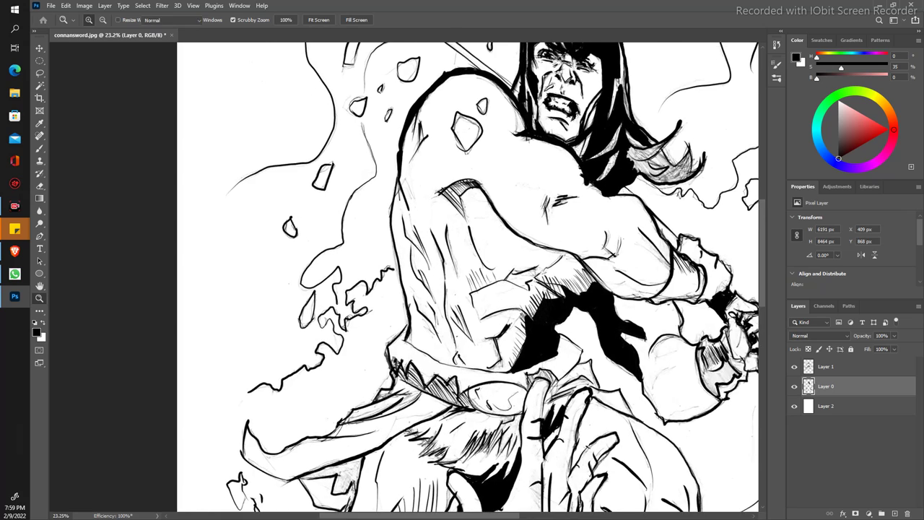
pyautogui.press('b')
pyautogui.moveTo(433, 58); pyautogui.dragTo(352, 132)
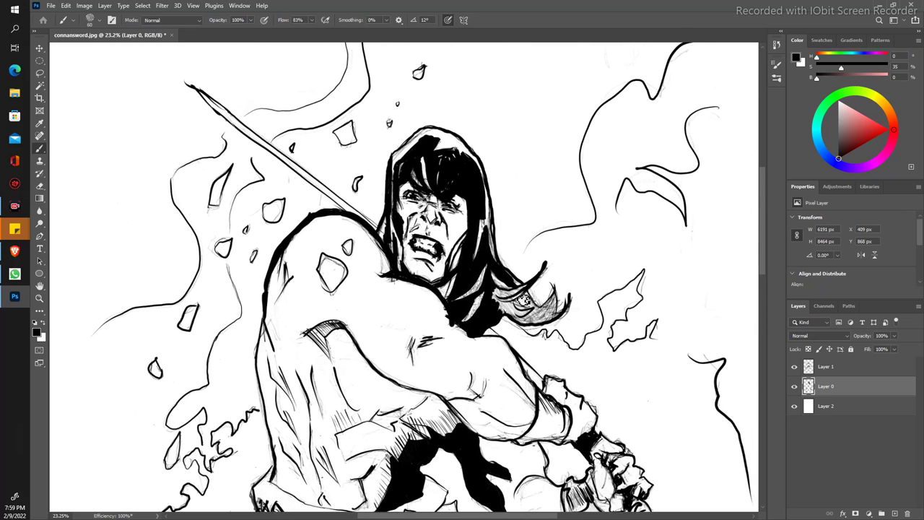
pyautogui.moveTo(540, 311)
pyautogui.mouseDown()
pyautogui.moveTo(528, 328)
pyautogui.moveTo(571, 325)
pyautogui.moveTo(572, 295)
pyautogui.moveTo(540, 320)
pyautogui.mouseUp()
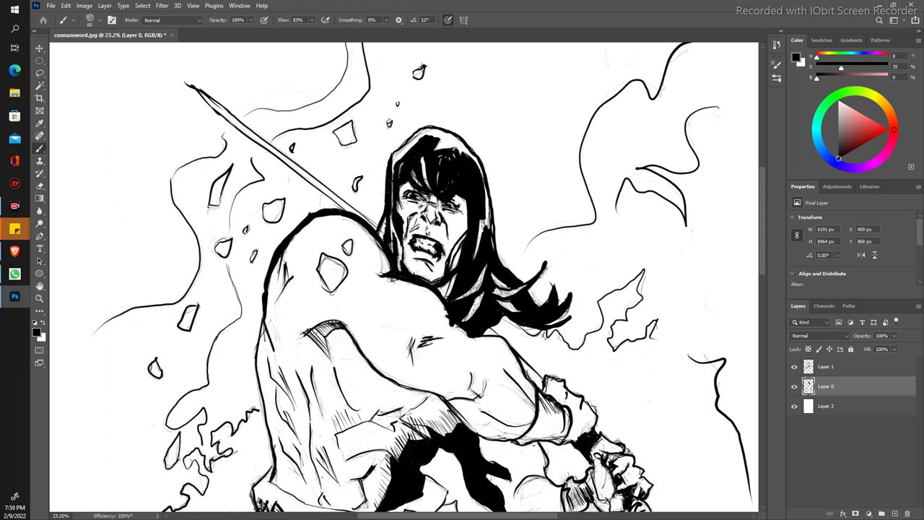
# Zoom into the lower half and ink the rising arm's left and right edge lines.
pyautogui.press('z')
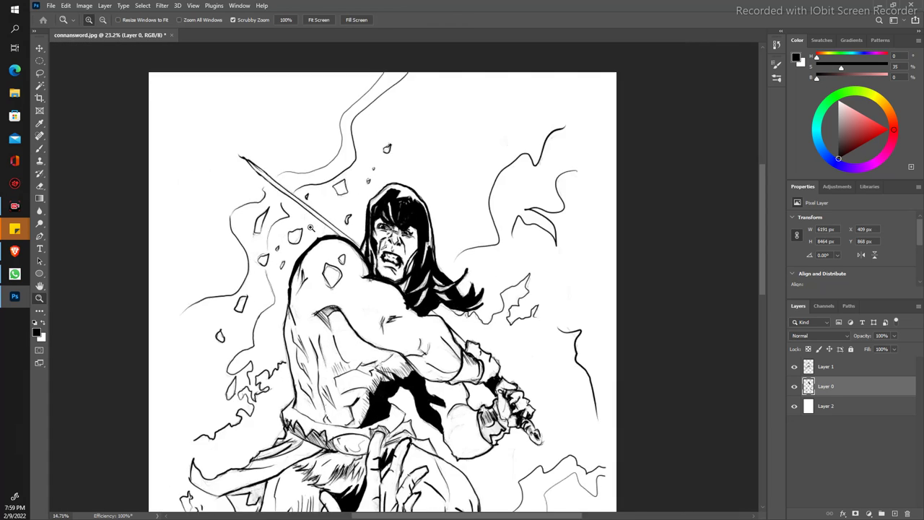
pyautogui.moveTo(405, 202)
pyautogui.mouseDown()
pyautogui.moveTo(296, 226)
pyautogui.moveTo(315, 245)
pyautogui.mouseUp()
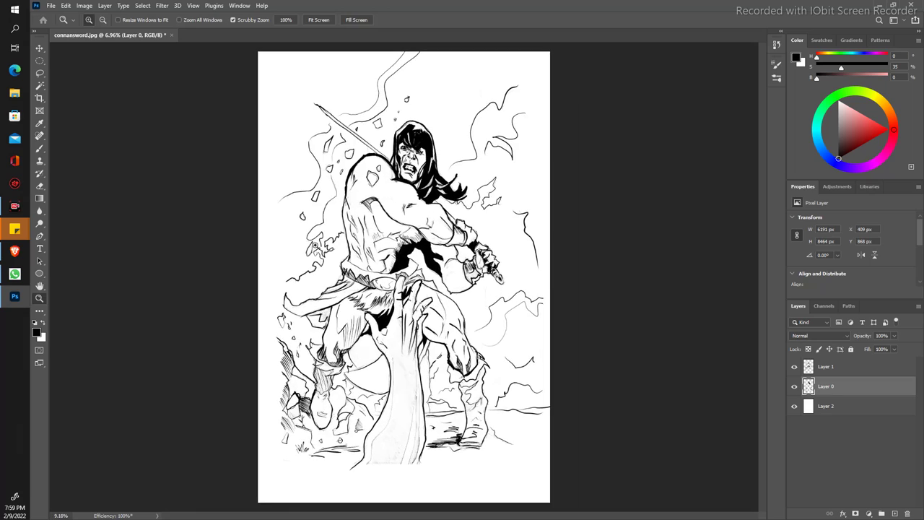
pyautogui.moveTo(323, 284); pyautogui.dragTo(354, 285)
pyautogui.press('b')
pyautogui.scroll(-3, 462, 274)
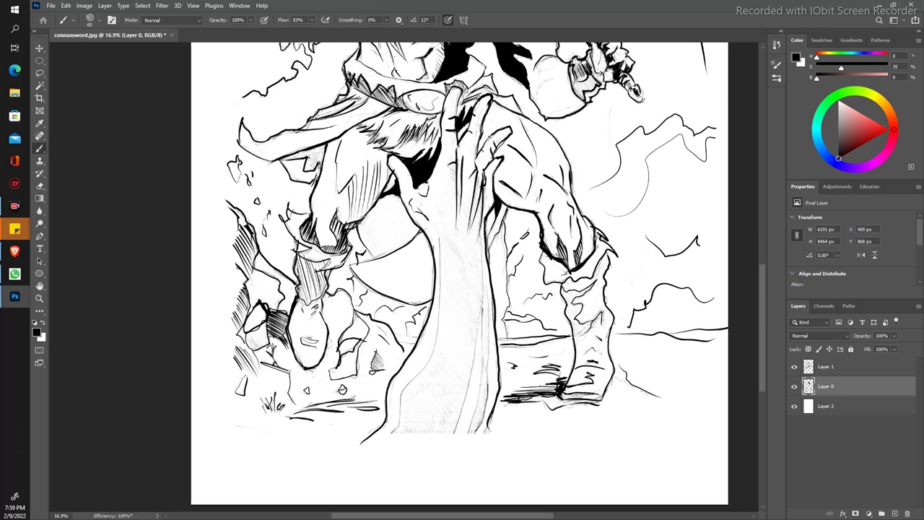
pyautogui.moveTo(471, 430); pyautogui.dragTo(490, 307)
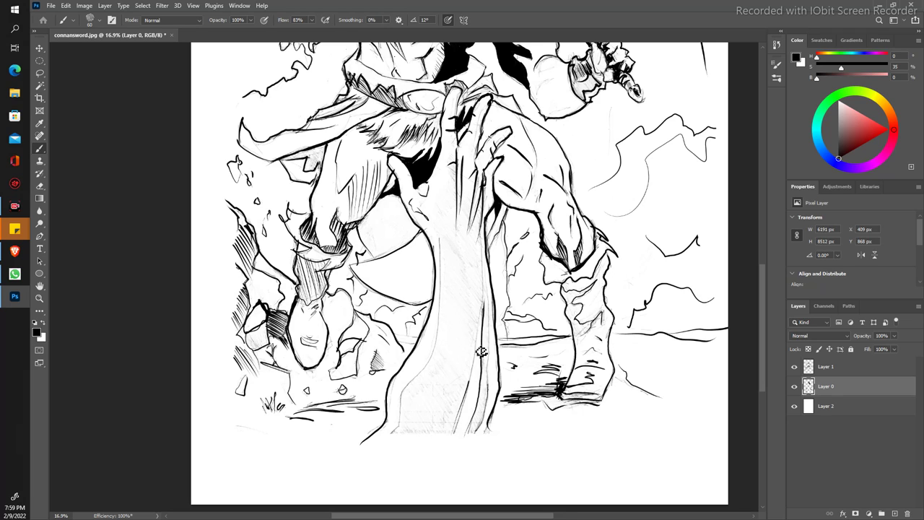
pyautogui.moveTo(479, 436)
pyautogui.mouseDown()
pyautogui.moveTo(494, 320)
pyautogui.moveTo(486, 223)
pyautogui.mouseUp()
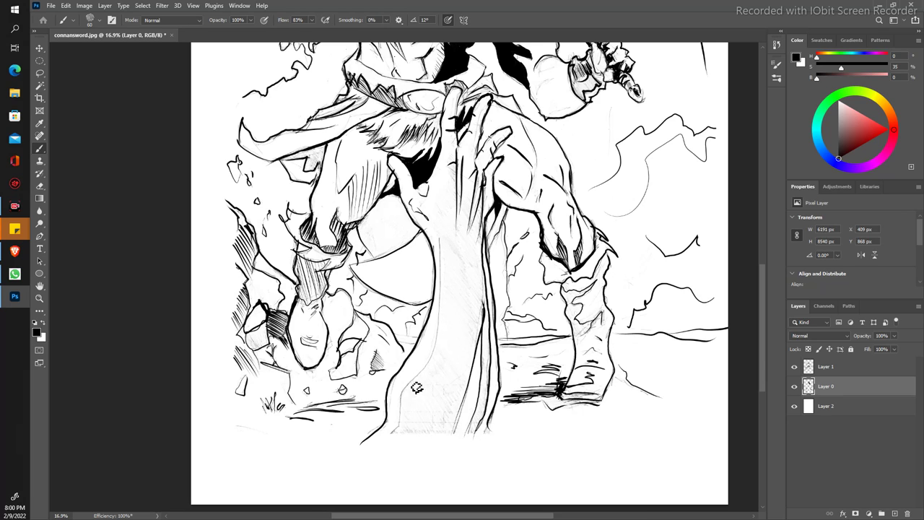
pyautogui.moveTo(419, 385)
pyautogui.mouseDown()
pyautogui.moveTo(435, 321)
pyautogui.moveTo(439, 230)
pyautogui.mouseUp()
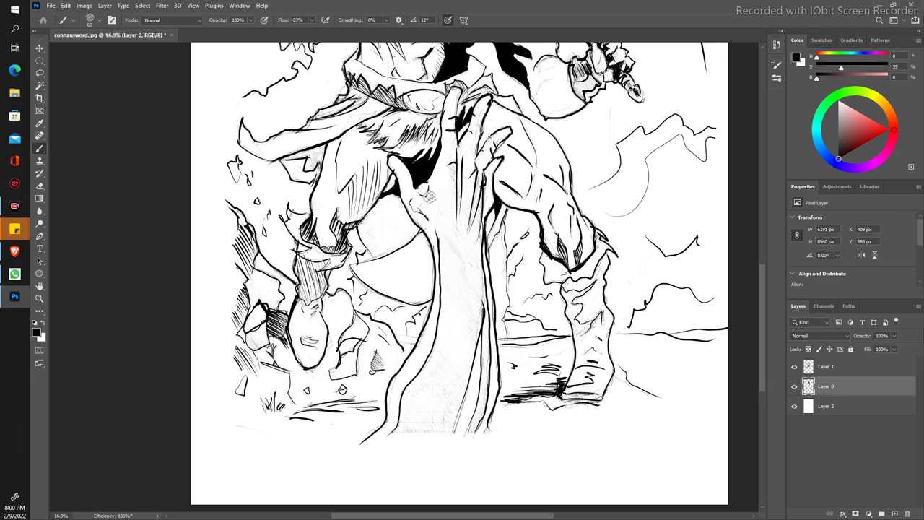
# Hatch up the hand's edges where it meets the sword and across the mid blade.
pyautogui.moveTo(432, 218)
pyautogui.mouseDown()
pyautogui.moveTo(455, 260)
pyautogui.moveTo(456, 233)
pyautogui.mouseUp()
pyautogui.moveTo(440, 198)
pyautogui.mouseDown()
pyautogui.moveTo(459, 221)
pyautogui.moveTo(463, 208)
pyautogui.mouseUp()
pyautogui.moveTo(447, 175)
pyautogui.mouseDown()
pyautogui.moveTo(463, 199)
pyautogui.moveTo(460, 184)
pyautogui.mouseUp()
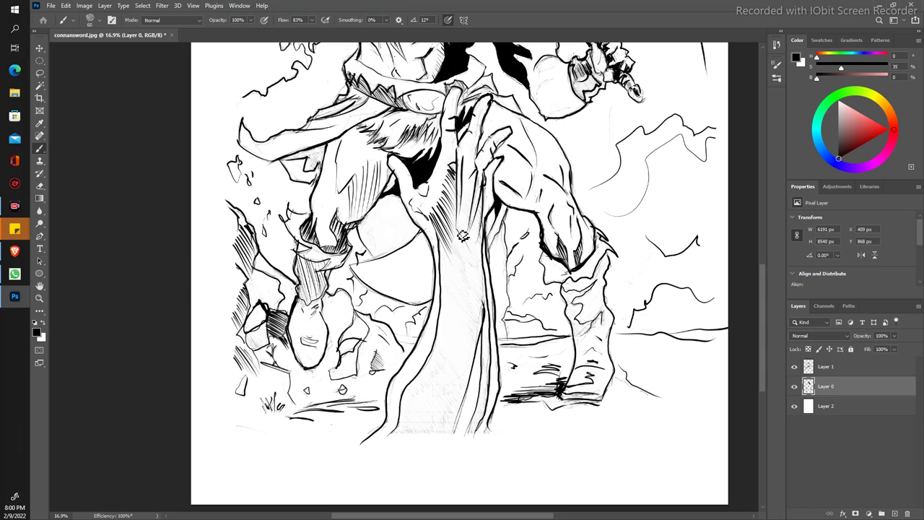
pyautogui.moveTo(468, 194)
pyautogui.mouseDown()
pyautogui.moveTo(480, 214)
pyautogui.moveTo(483, 191)
pyautogui.mouseUp()
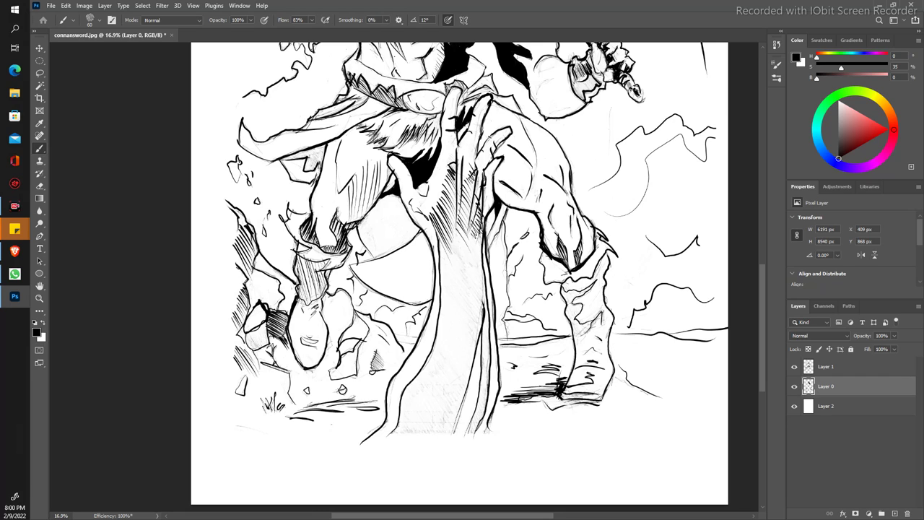
pyautogui.moveTo(471, 312)
pyautogui.mouseDown()
pyautogui.moveTo(444, 268)
pyautogui.moveTo(448, 254)
pyautogui.mouseUp()
pyautogui.moveTo(480, 286)
pyautogui.mouseDown()
pyautogui.moveTo(445, 249)
pyautogui.moveTo(451, 232)
pyautogui.mouseUp()
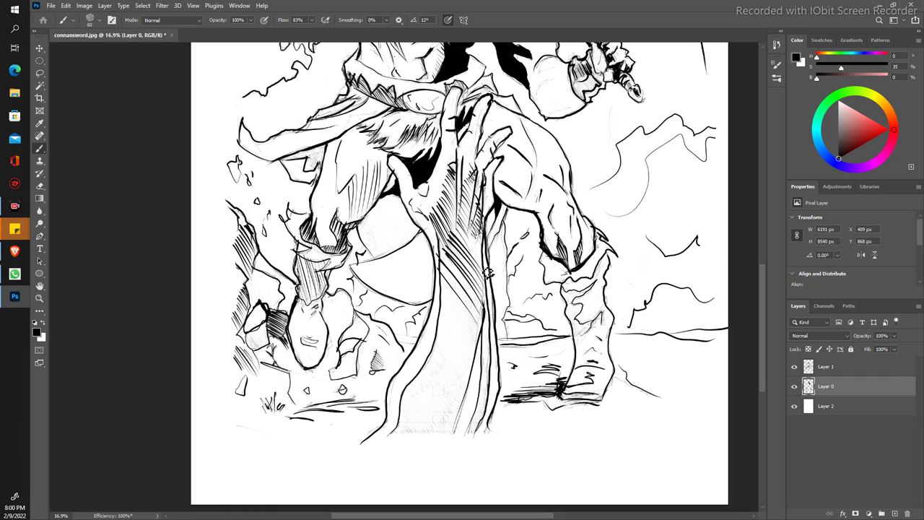
pyautogui.moveTo(484, 266); pyautogui.dragTo(452, 215)
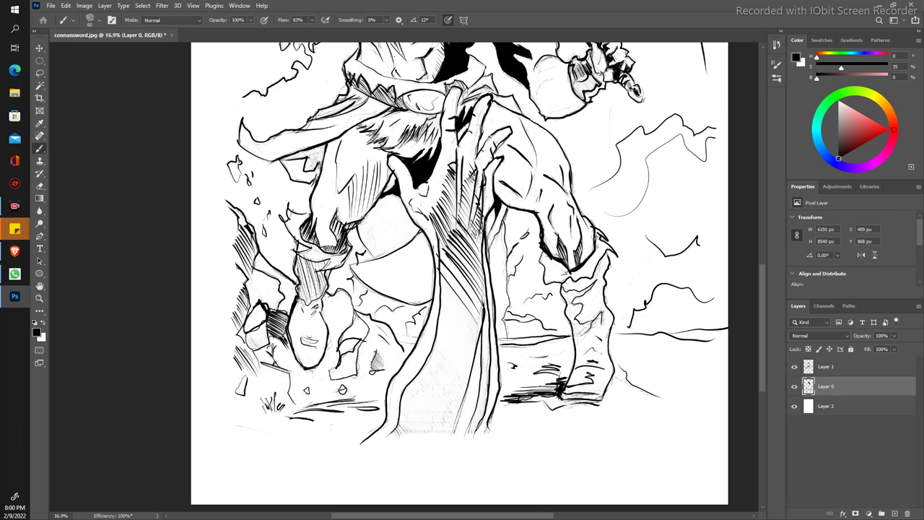
# Build dense diagonal hatching from the blade's base upward and darken its right side.
pyautogui.moveTo(426, 432); pyautogui.dragTo(403, 412)
pyautogui.moveTo(448, 448)
pyautogui.mouseDown()
pyautogui.moveTo(404, 409)
pyautogui.moveTo(420, 397)
pyautogui.mouseUp()
pyautogui.moveTo(455, 423)
pyautogui.mouseDown()
pyautogui.moveTo(413, 388)
pyautogui.moveTo(422, 379)
pyautogui.mouseUp()
pyautogui.moveTo(473, 409); pyautogui.dragTo(429, 366)
pyautogui.moveTo(473, 390)
pyautogui.mouseDown()
pyautogui.moveTo(435, 355)
pyautogui.moveTo(440, 331)
pyautogui.mouseUp()
pyautogui.moveTo(484, 362); pyautogui.dragTo(446, 313)
pyautogui.moveTo(484, 344); pyautogui.dragTo(442, 298)
pyautogui.moveTo(476, 322)
pyautogui.mouseDown()
pyautogui.moveTo(442, 288)
pyautogui.moveTo(442, 268)
pyautogui.mouseUp()
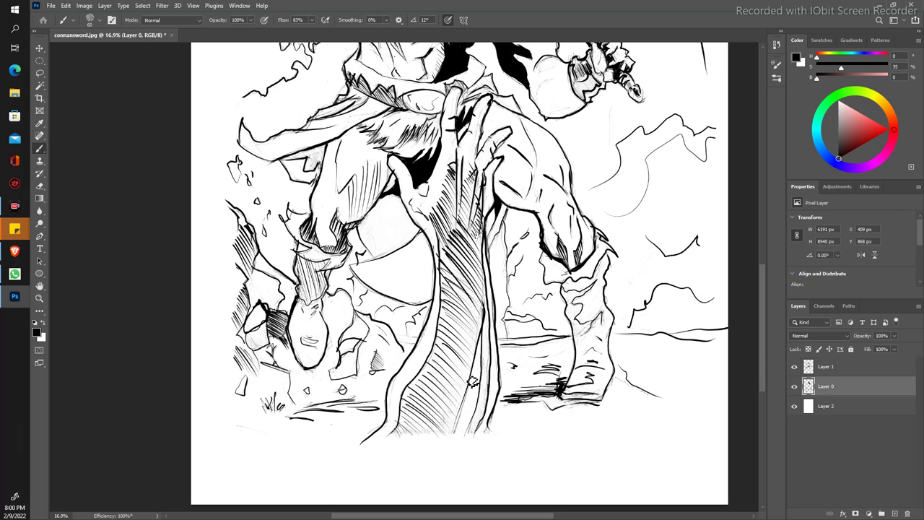
pyautogui.moveTo(468, 382); pyautogui.dragTo(449, 442)
pyautogui.press('e')
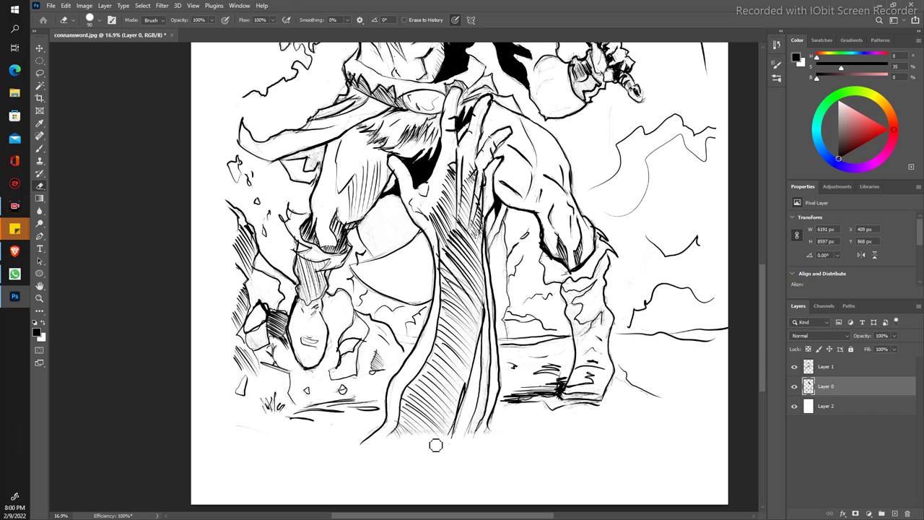
pyautogui.press('b')
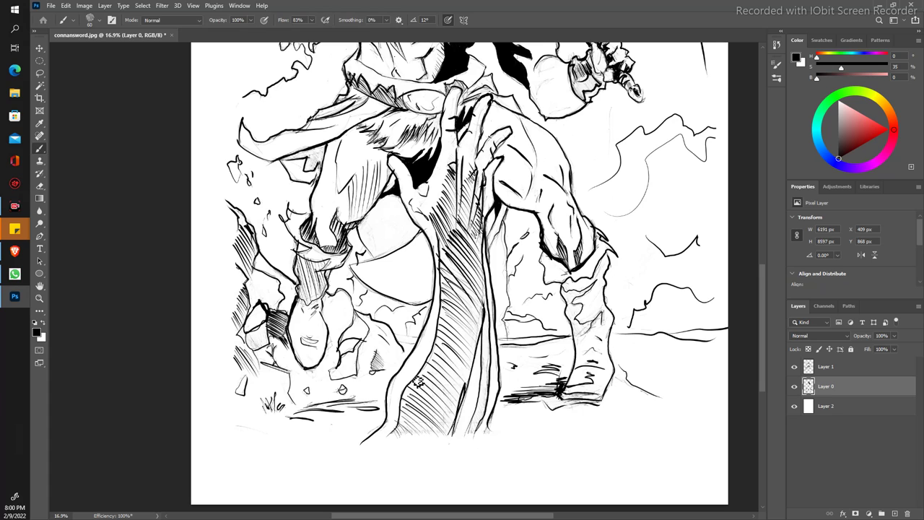
pyautogui.press('z')
pyautogui.moveTo(359, 429); pyautogui.dragTo(289, 429)
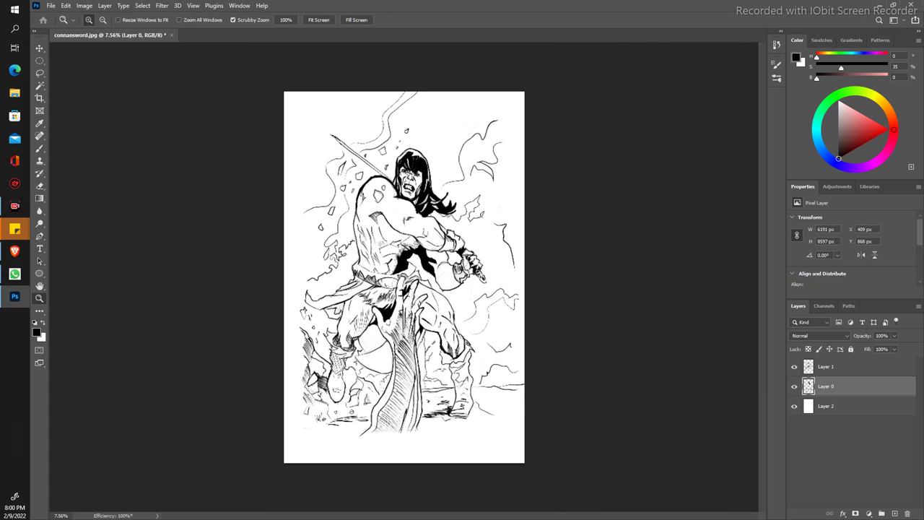
# Fit the drawing to the window, then hatch and darken the sword's right edge line.
pyautogui.moveTo(315, 286); pyautogui.dragTo(310, 287)
pyautogui.hotkey('ctrl', '+')
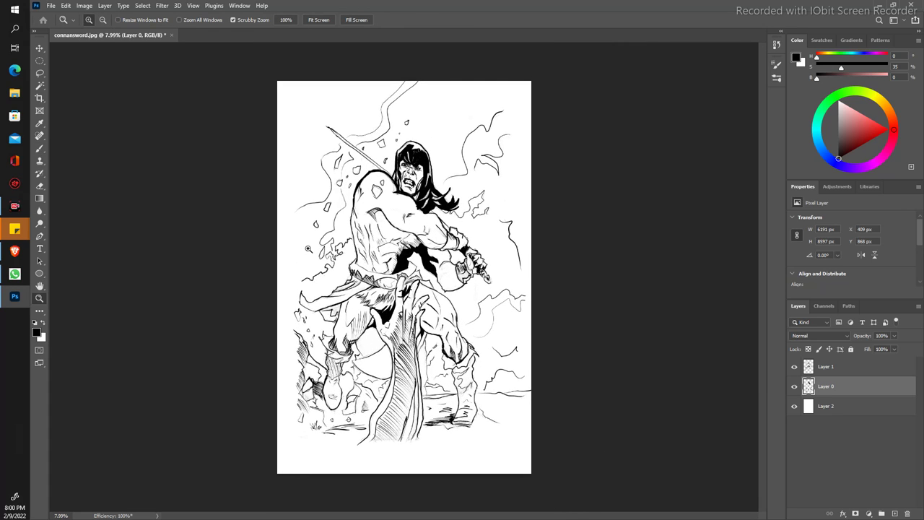
pyautogui.click(318, 19)
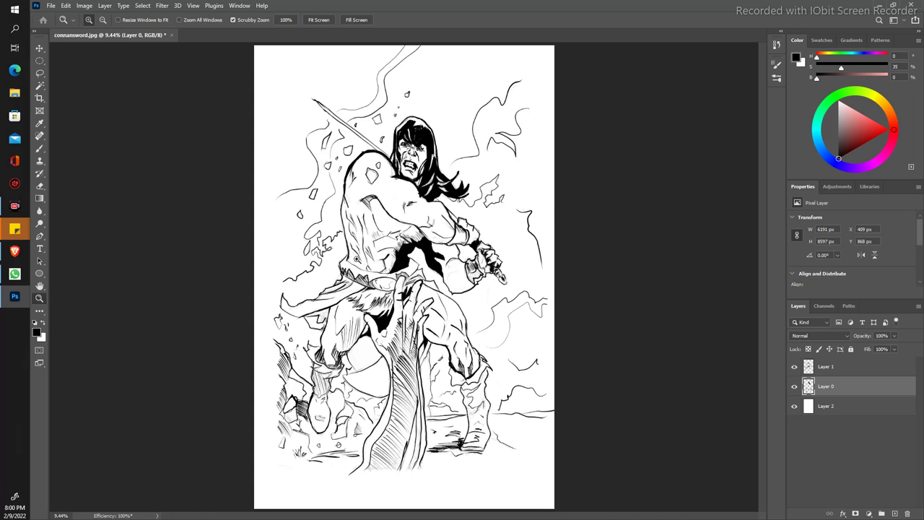
pyautogui.moveTo(384, 363); pyautogui.dragTo(433, 363)
pyautogui.press('b')
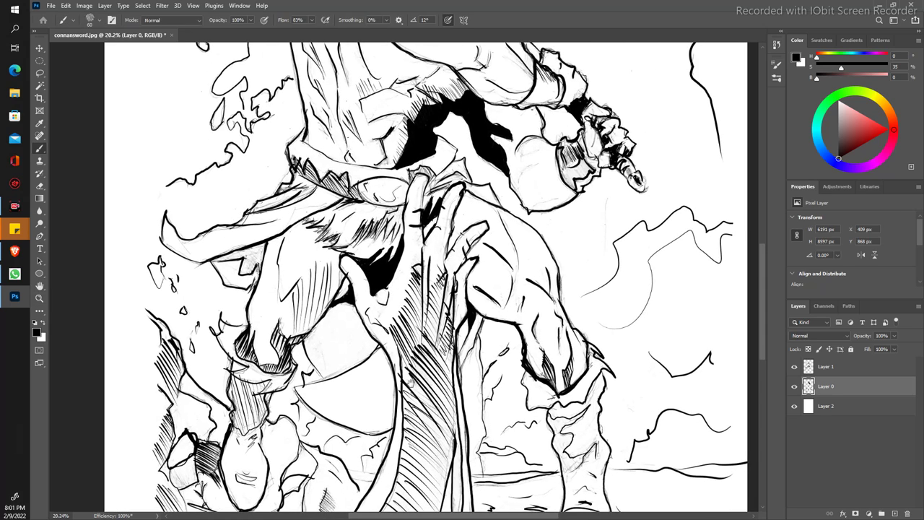
pyautogui.scroll(-4, 406, 343)
pyautogui.scroll(-1, 406, 343)
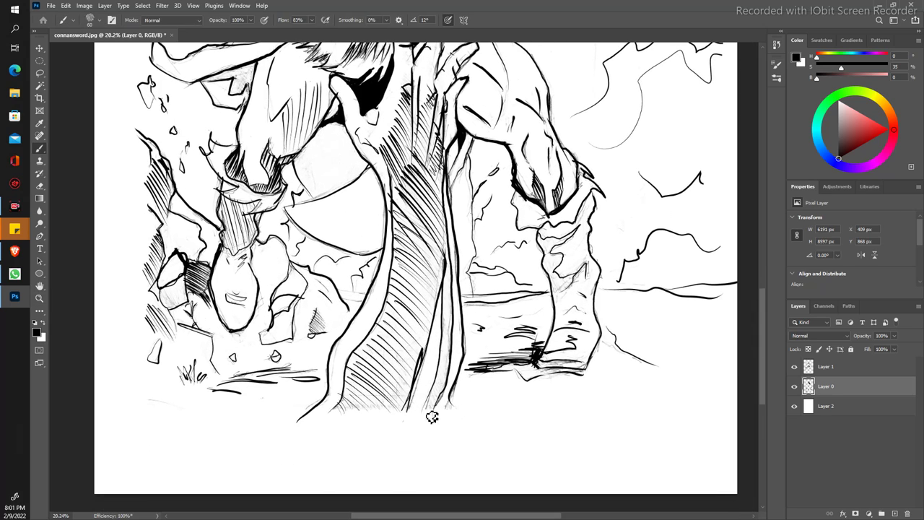
pyautogui.moveTo(440, 391)
pyautogui.mouseDown()
pyautogui.moveTo(457, 299)
pyautogui.moveTo(452, 144)
pyautogui.mouseUp()
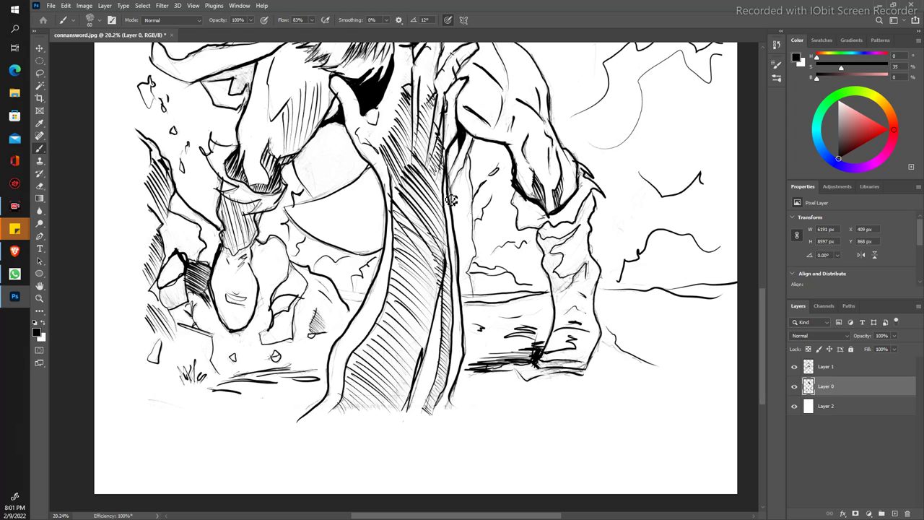
pyautogui.moveTo(450, 168)
pyautogui.mouseDown()
pyautogui.moveTo(468, 347)
pyautogui.moveTo(456, 416)
pyautogui.mouseUp()
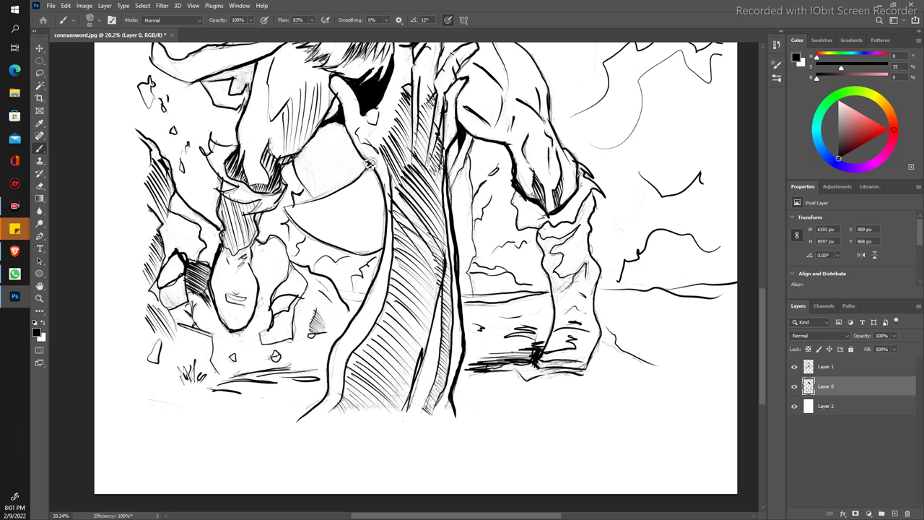
pyautogui.press('z')
pyautogui.moveTo(310, 156); pyautogui.dragTo(244, 156)
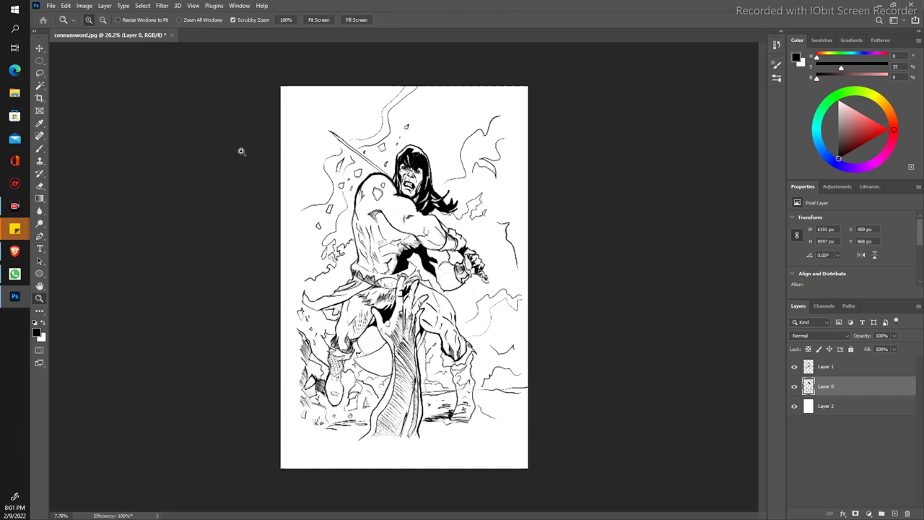
pyautogui.moveTo(339, 171); pyautogui.dragTo(344, 171)
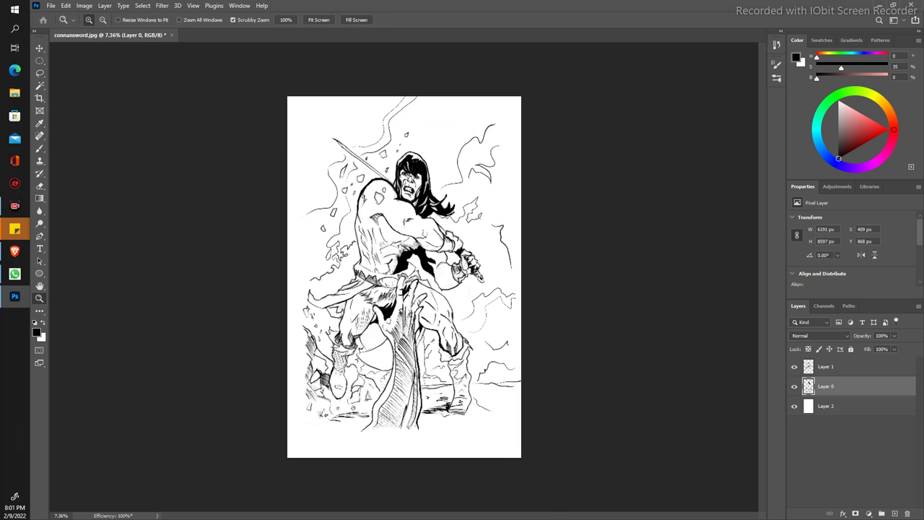
pyautogui.click(319, 19)
pyautogui.press('b')
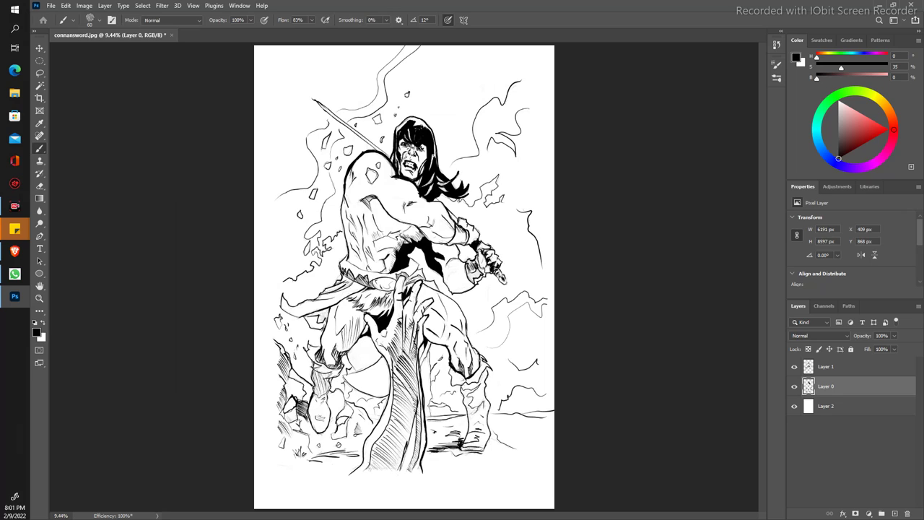
pyautogui.click(795, 388)
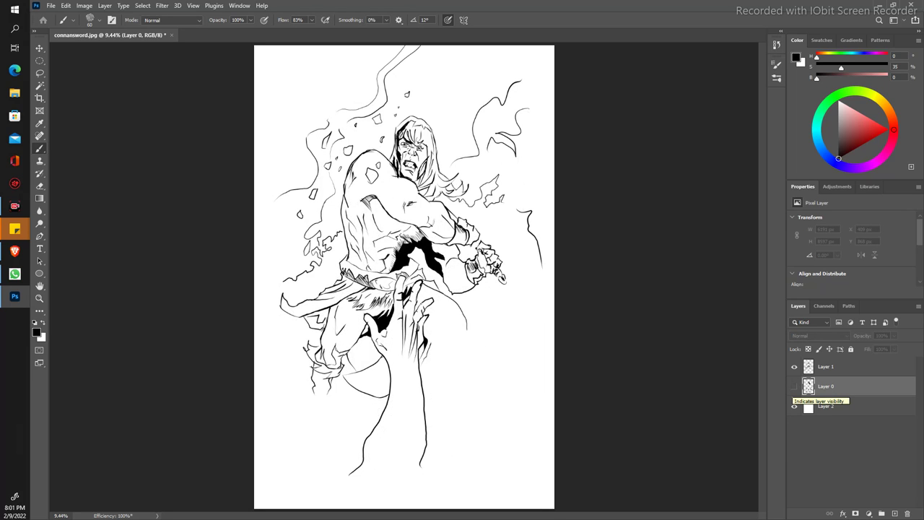
pyautogui.click(794, 387)
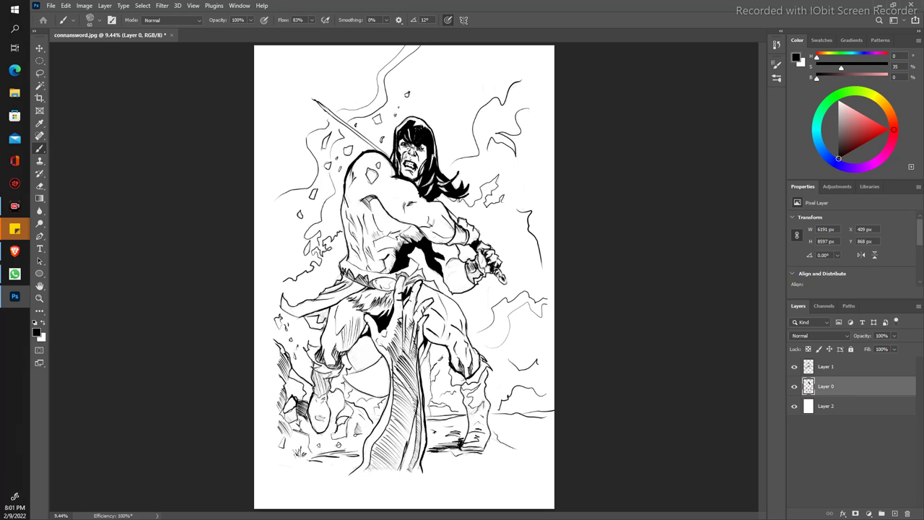
pyautogui.click(794, 388)
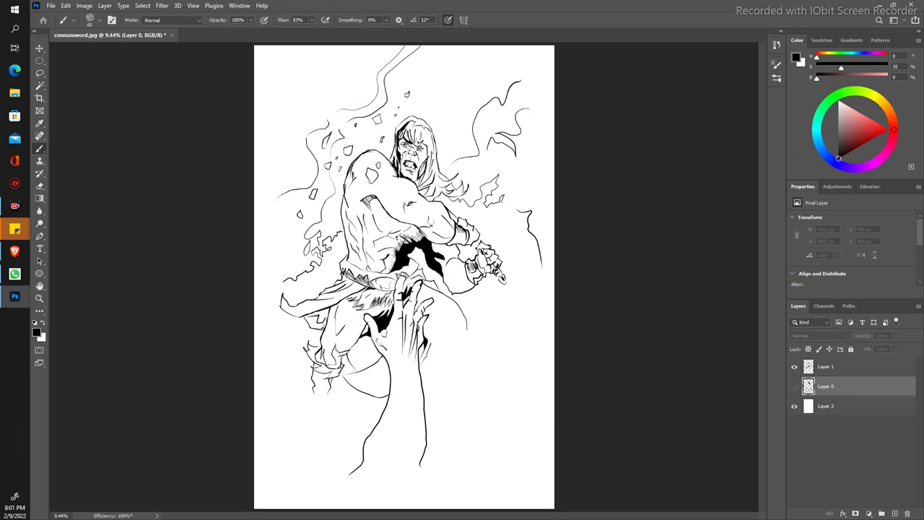
pyautogui.click(795, 387)
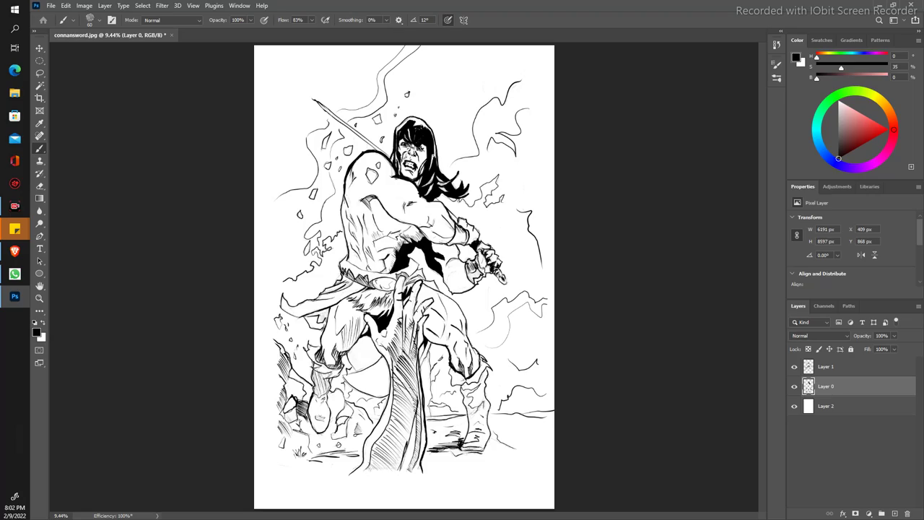
pyautogui.press('z')
pyautogui.moveTo(331, 250); pyautogui.dragTo(299, 202)
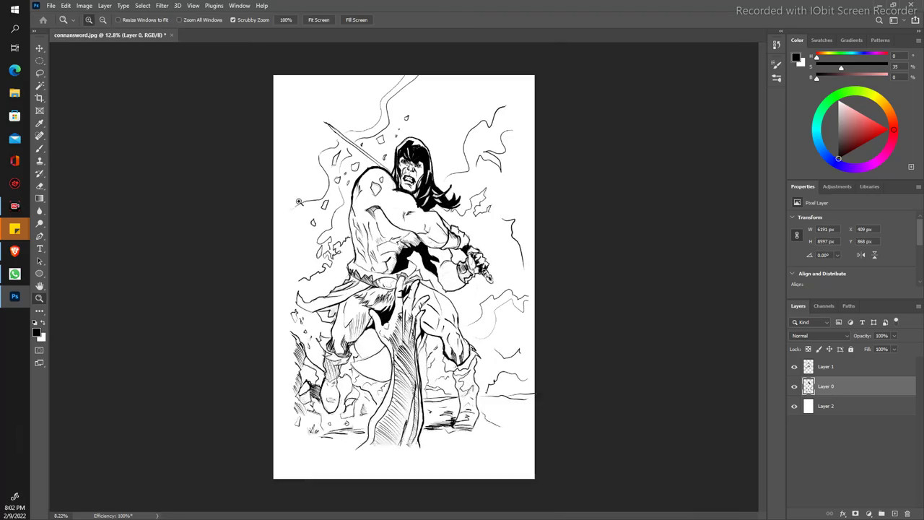